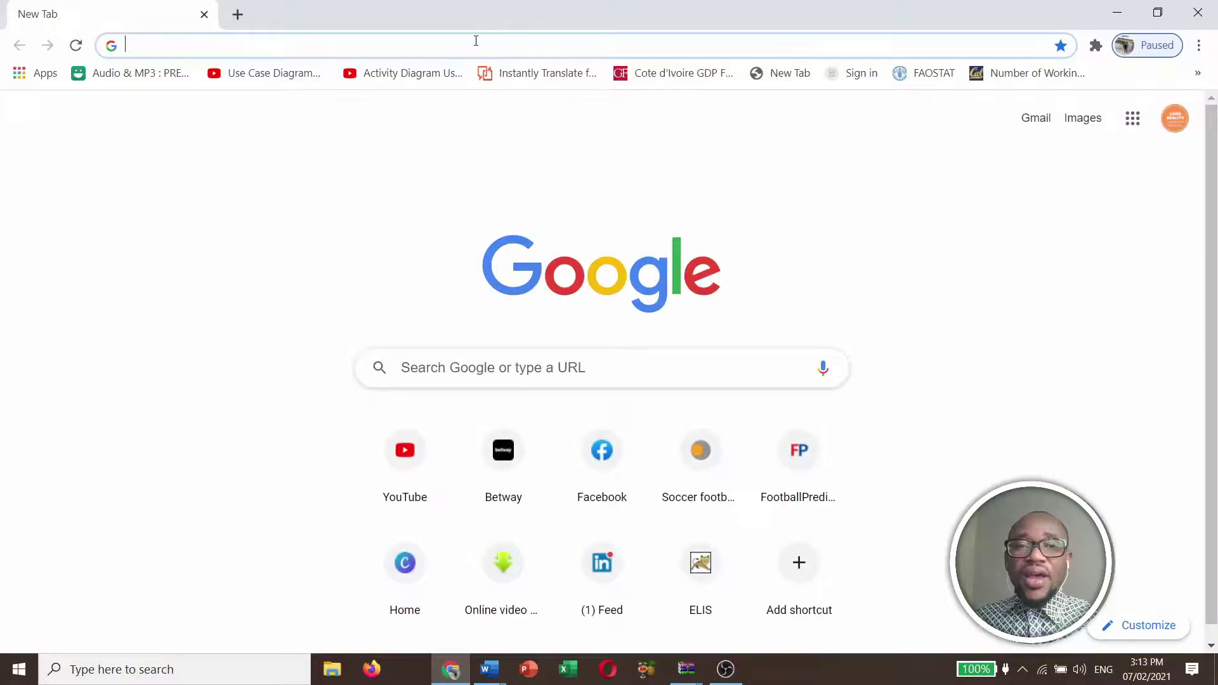
Search the web for "google maps" and open the Google Maps site
{"action": "type", "text": "g"}
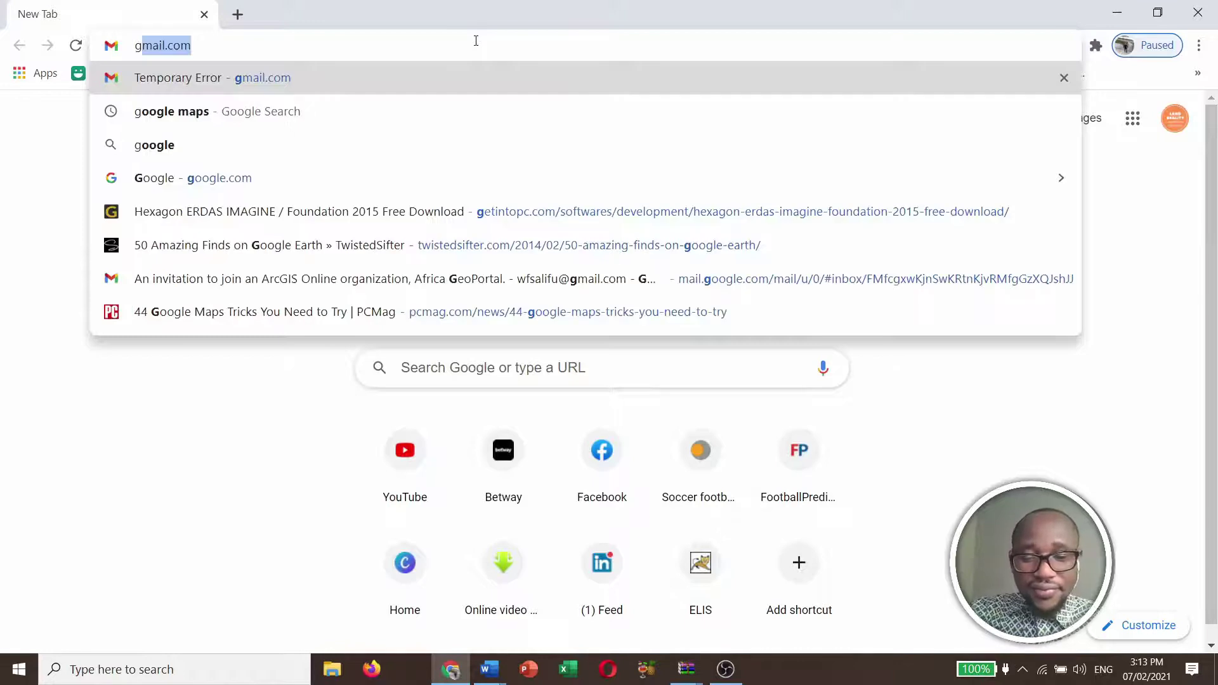
{"action": "type", "text": "oogle"}
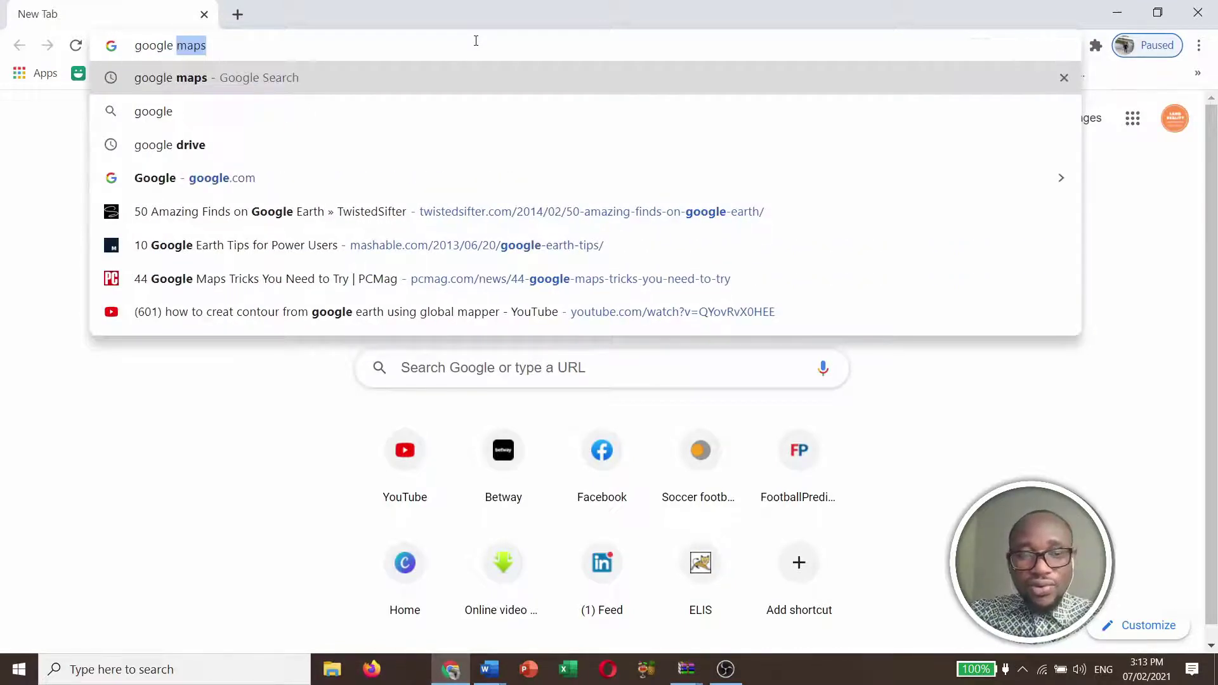
{"action": "type", "text": " maps"}
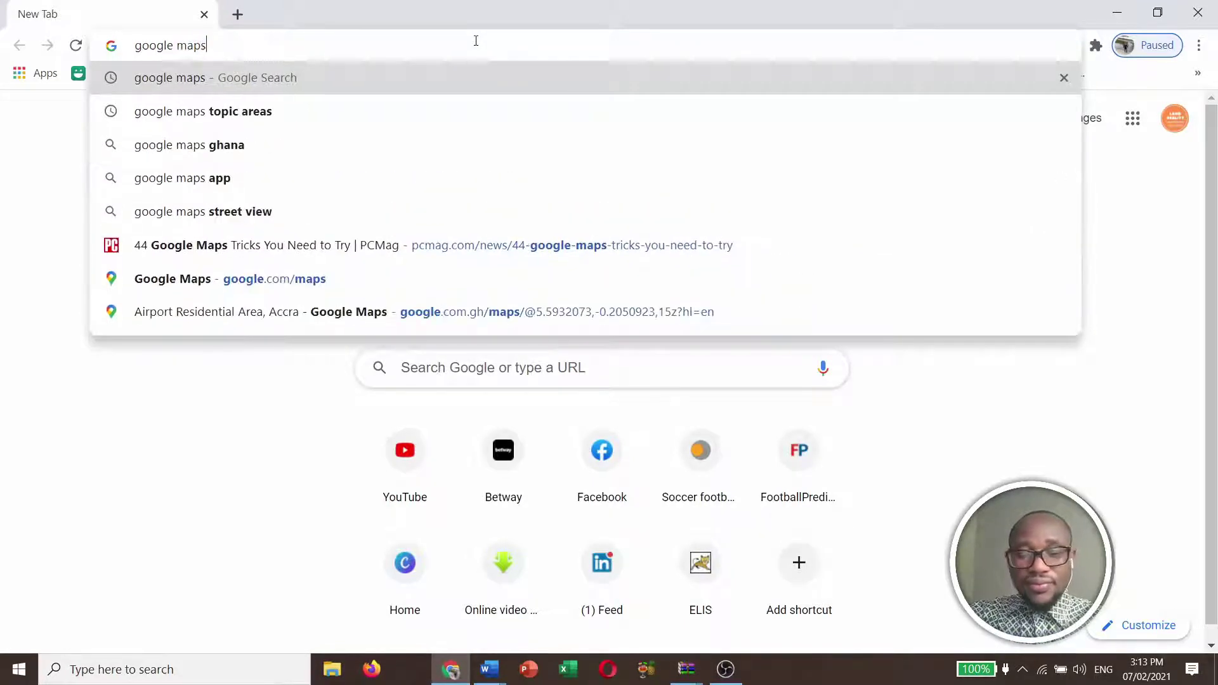
{"action": "key", "text": "Return"}
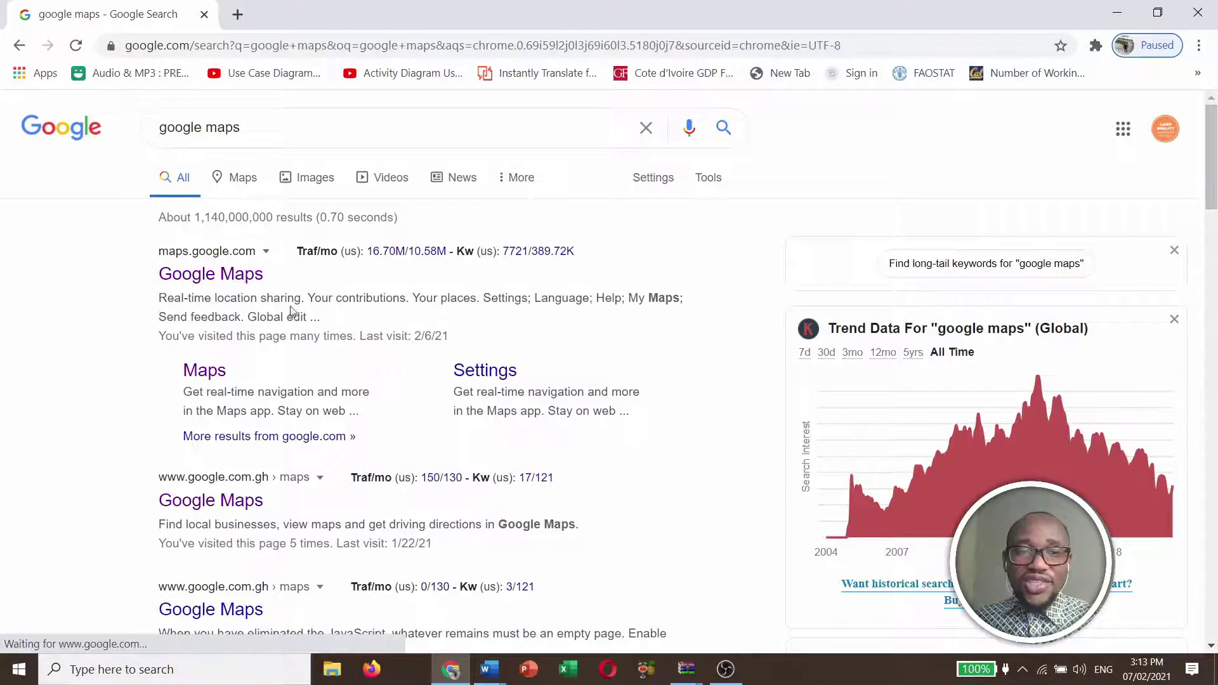
{"action": "left_click", "coordinate": [219, 276]}
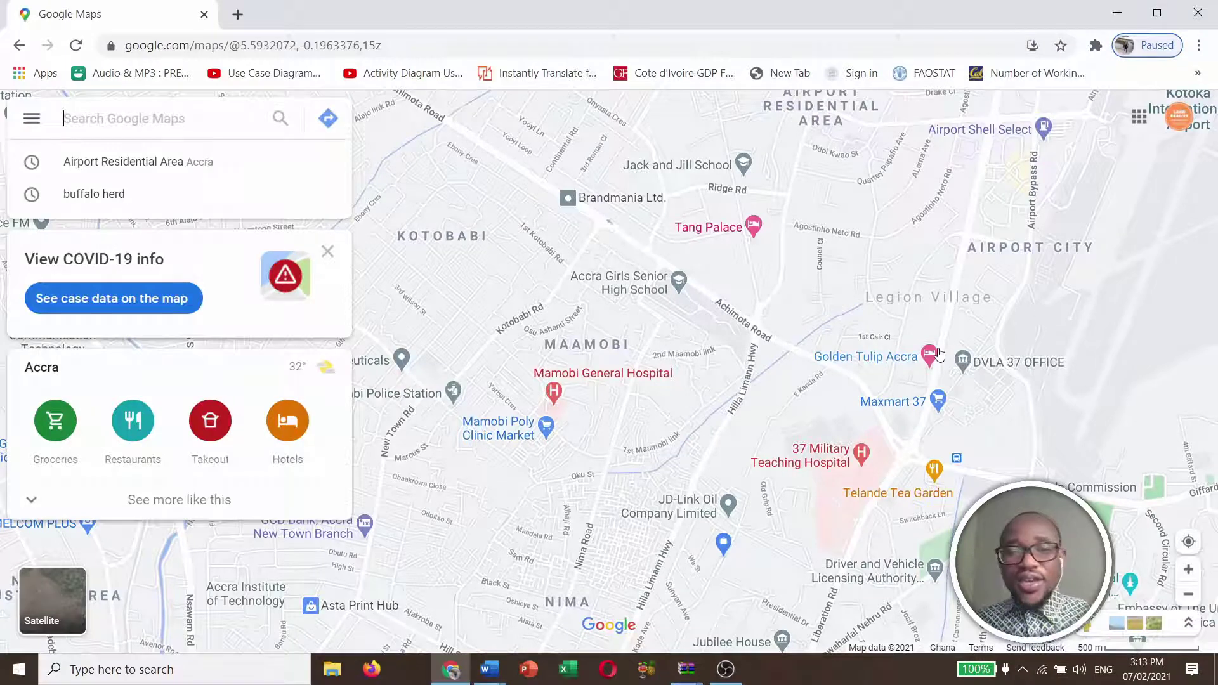
Check which Google account is signed in to Google Maps, then return to the map
{"action": "mouse_move", "coordinate": [939, 354]}
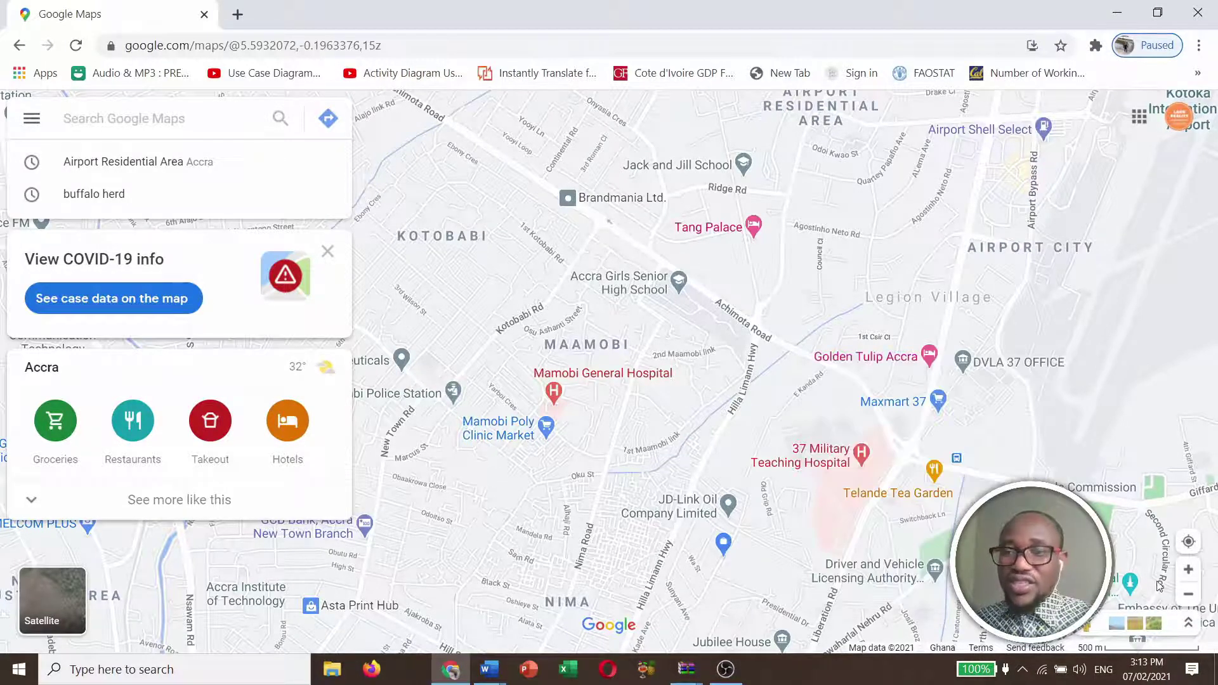
{"action": "left_click", "coordinate": [1179, 117]}
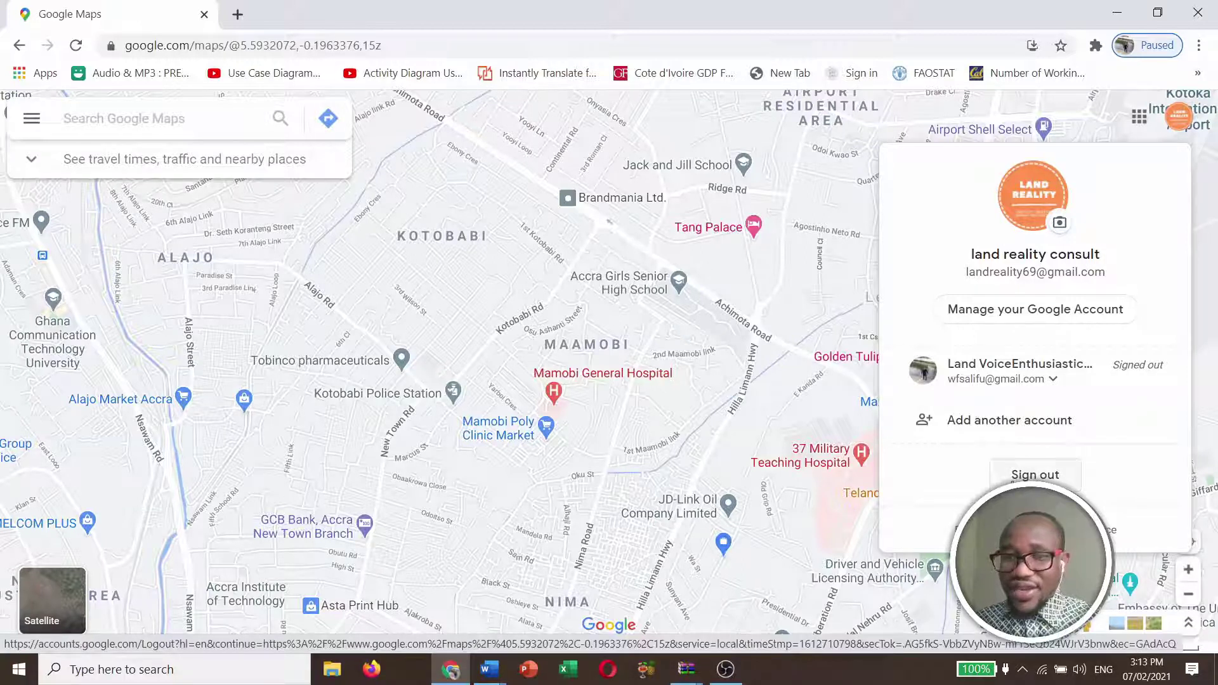
{"action": "left_click", "coordinate": [488, 191]}
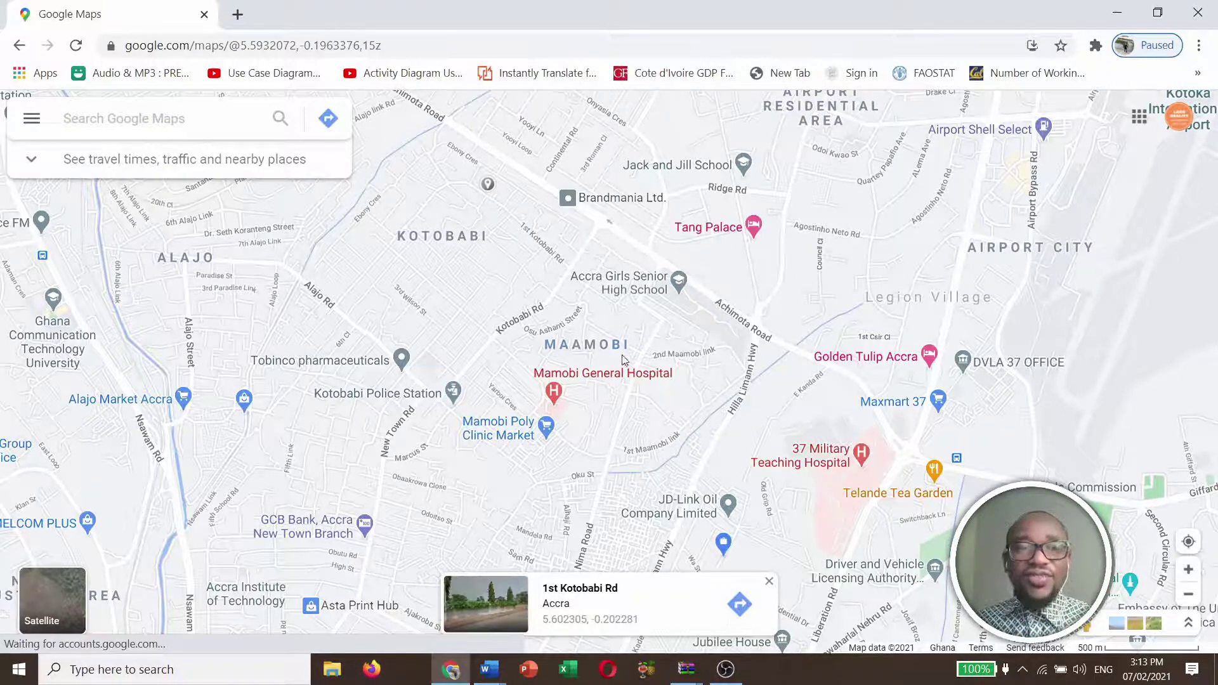
Create a new custom map from the maps saved under Your places
{"action": "left_click", "coordinate": [30, 123]}
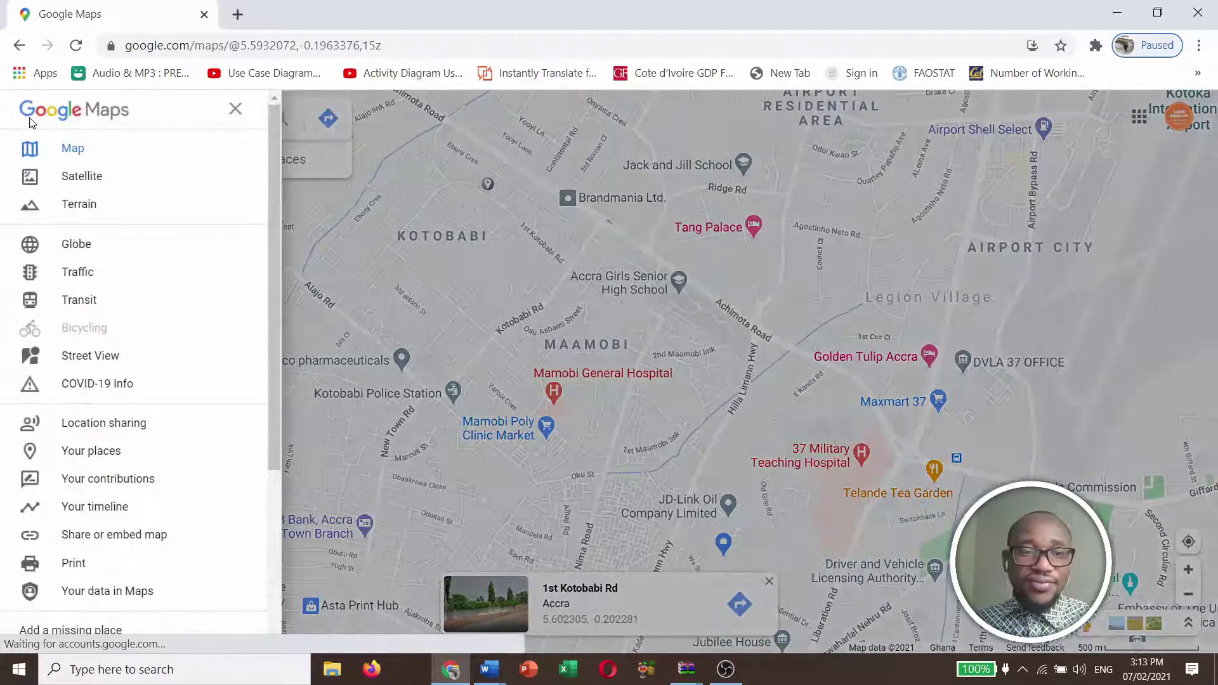
{"action": "left_click", "coordinate": [106, 451]}
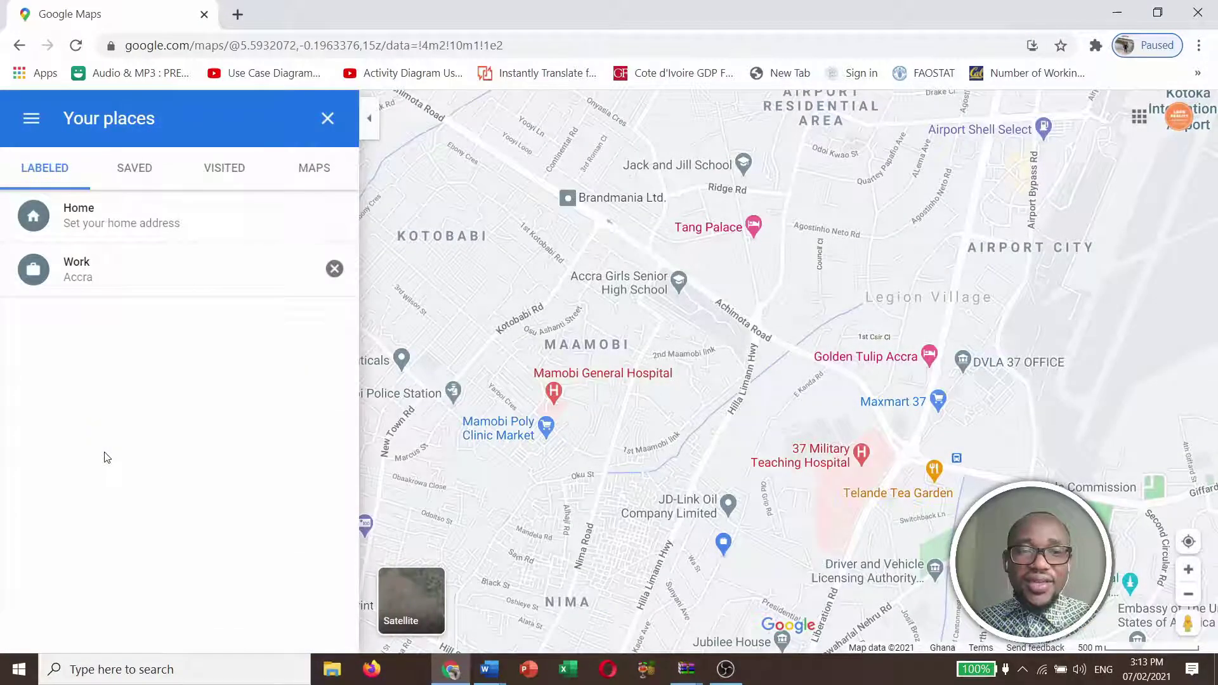
{"action": "left_click", "coordinate": [310, 167]}
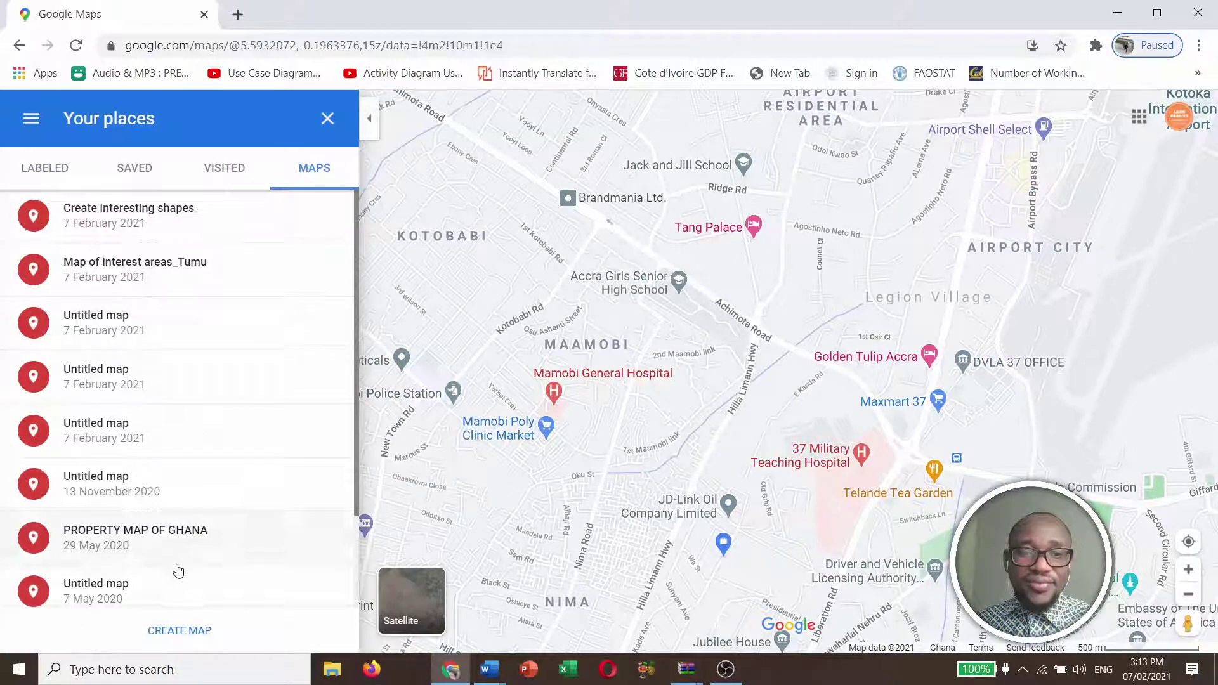
{"action": "scroll", "coordinate": [196, 561], "scroll_direction": "down", "scroll_amount": 2}
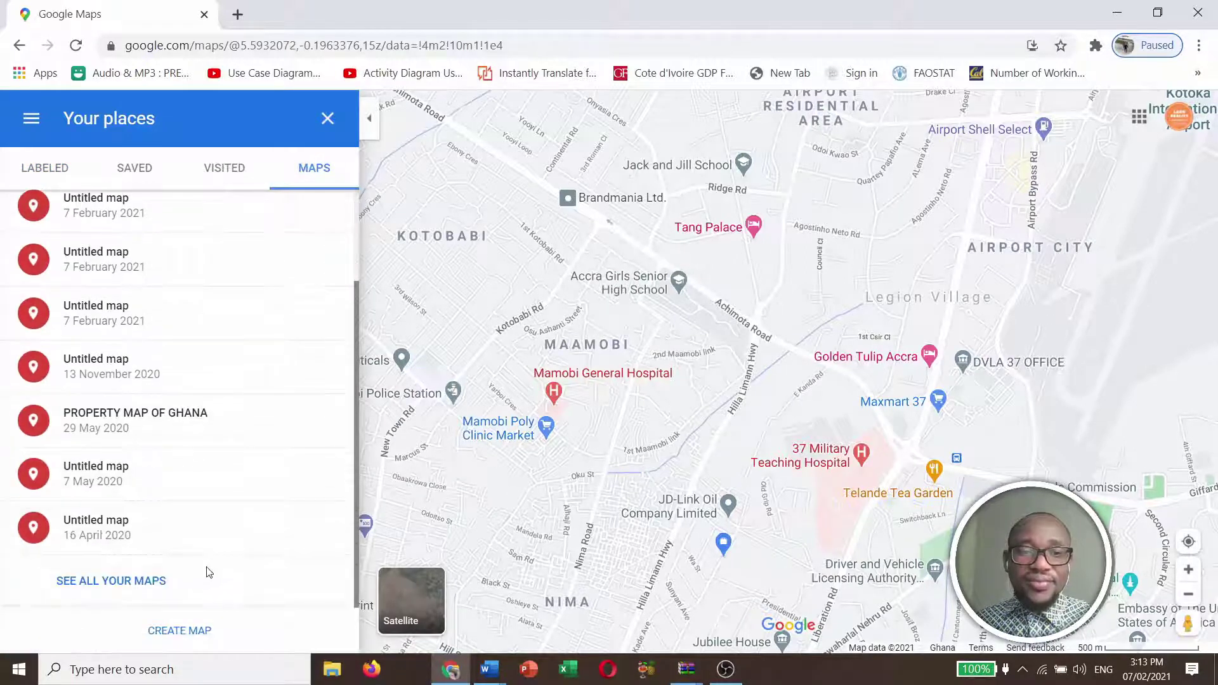
{"action": "left_click", "coordinate": [181, 632]}
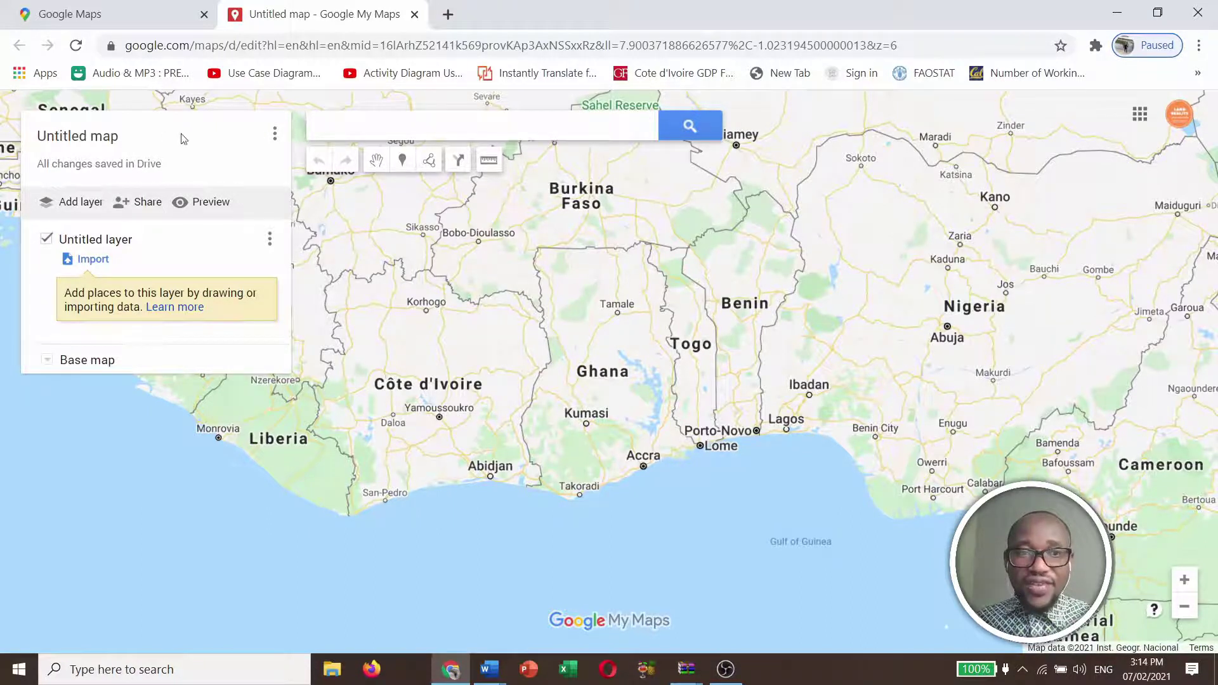
Enter "HOW TO CREATING INTERESTINGS SHAPES IN GOOGLE" as the title of the untitled map
{"action": "left_click", "coordinate": [106, 142]}
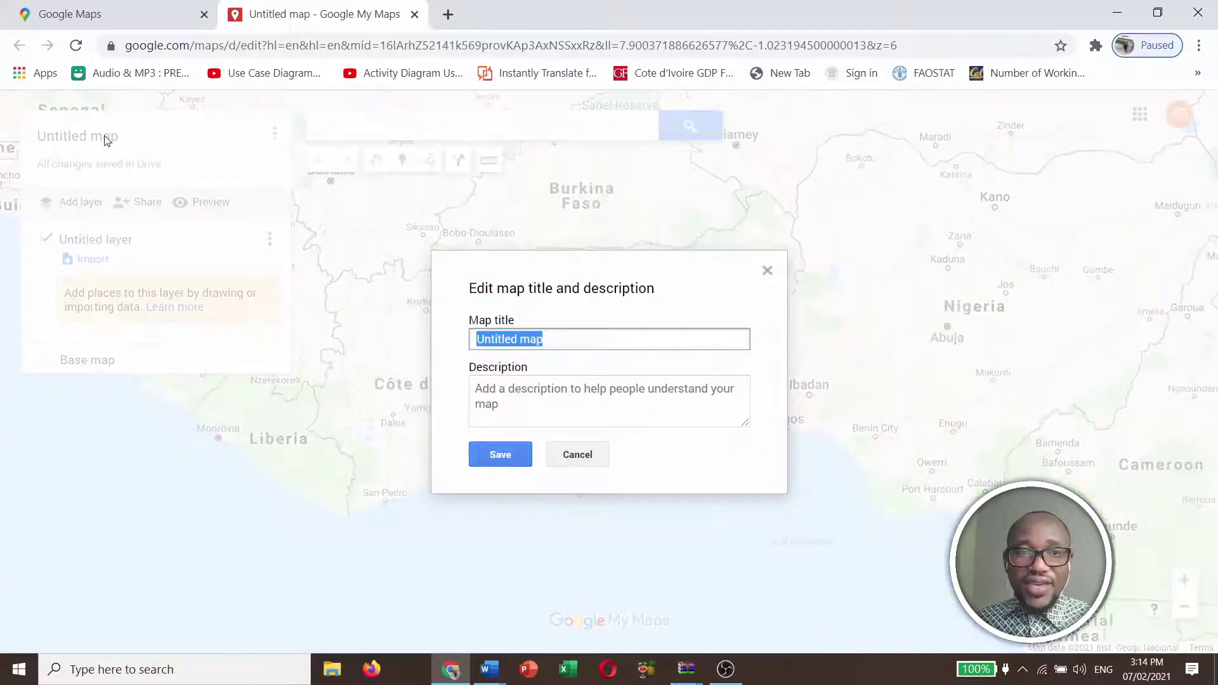
{"action": "left_click", "coordinate": [565, 343]}
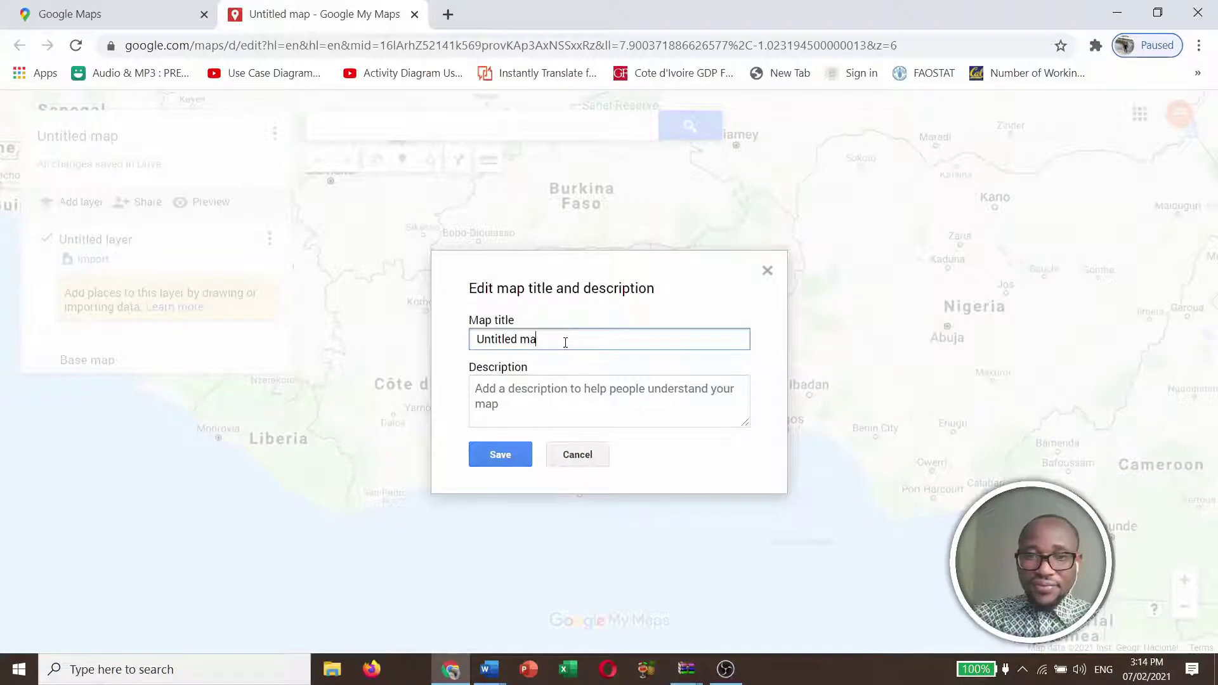
{"action": "type", "text": "H"}
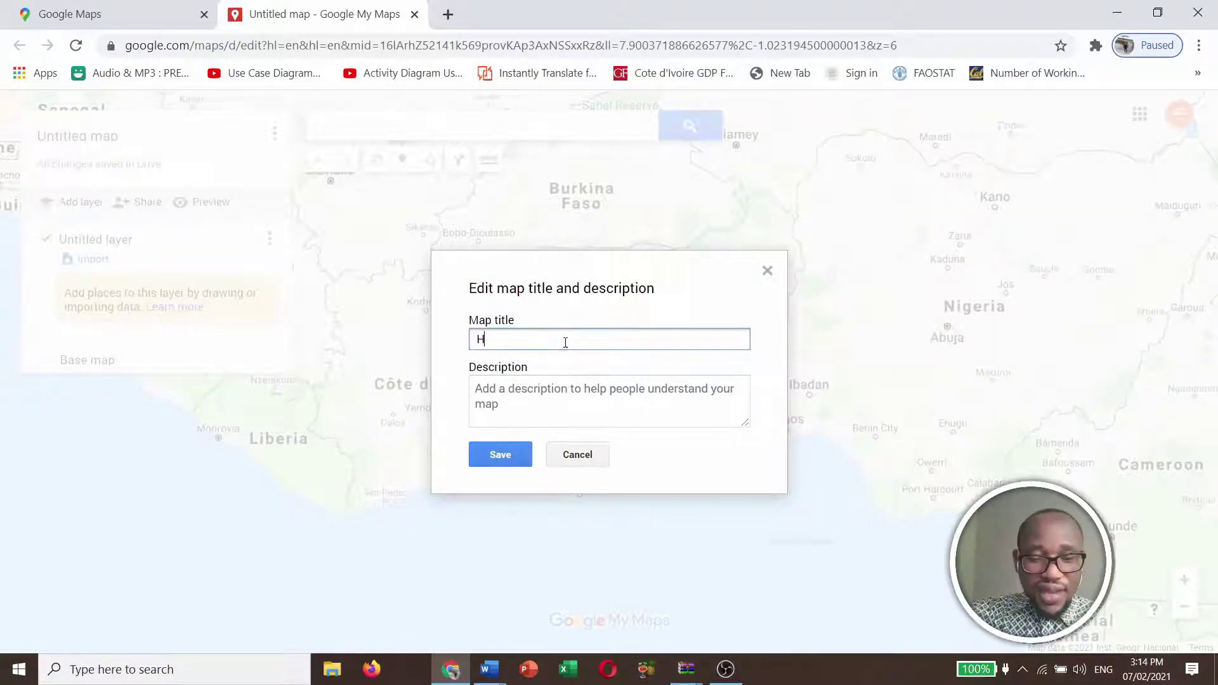
{"action": "type", "text": "OW TO "}
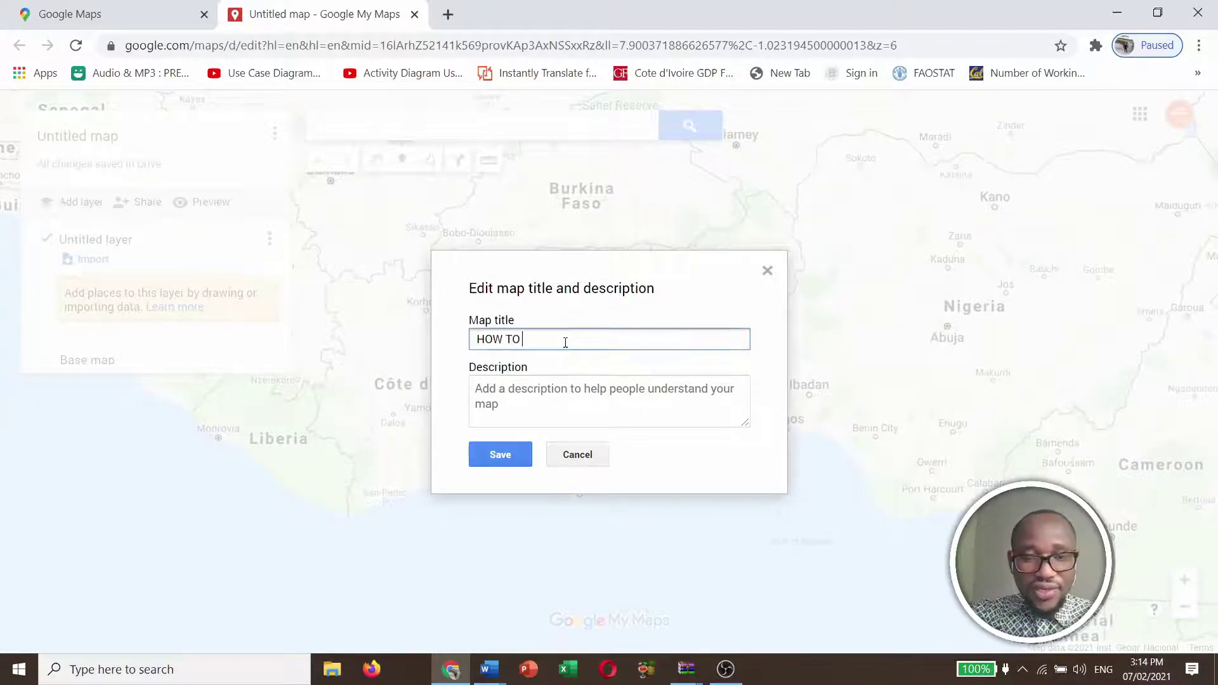
{"action": "type", "text": "CREATING INTRE"}
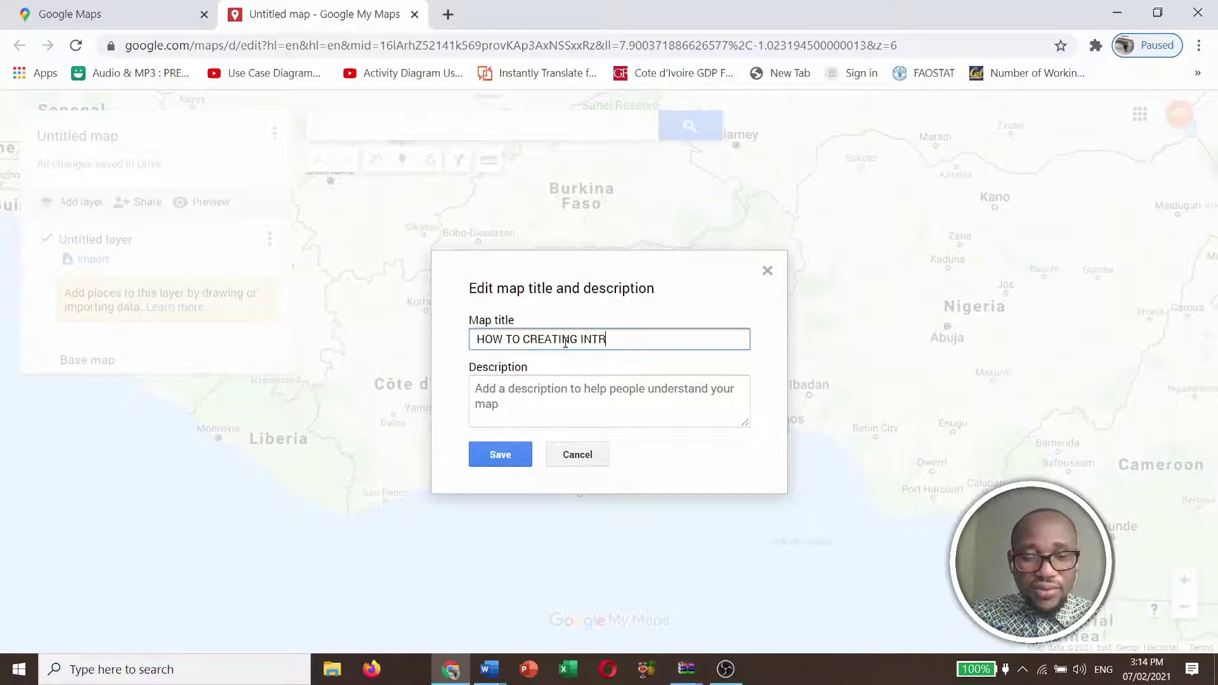
{"action": "key", "text": "BackSpace"}
{"action": "key", "text": "BackSpace"}
{"action": "type", "text": "ERE"}
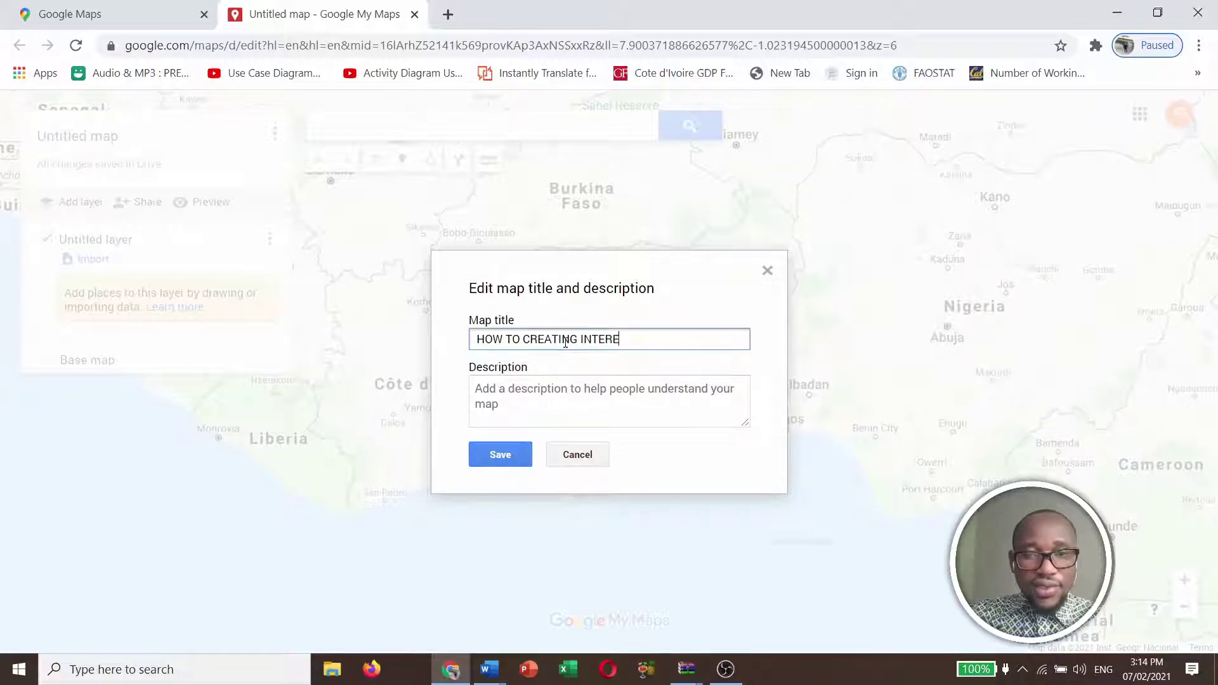
{"action": "type", "text": "STINGS "}
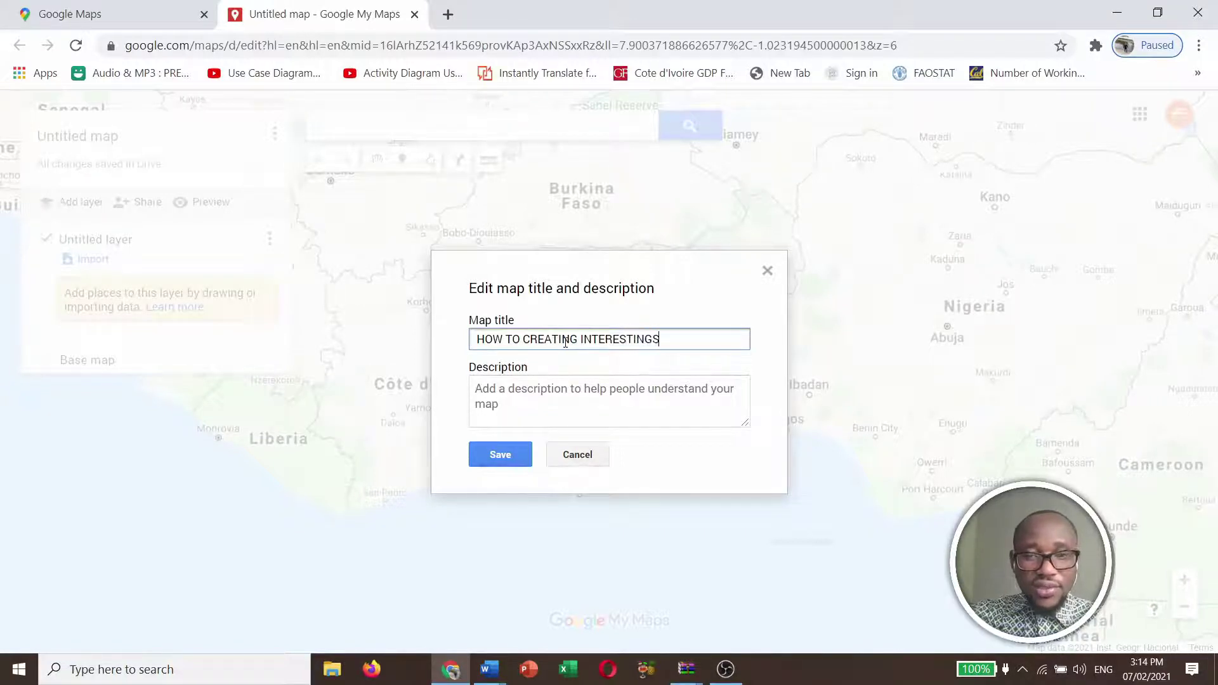
{"action": "type", "text": "SHA"}
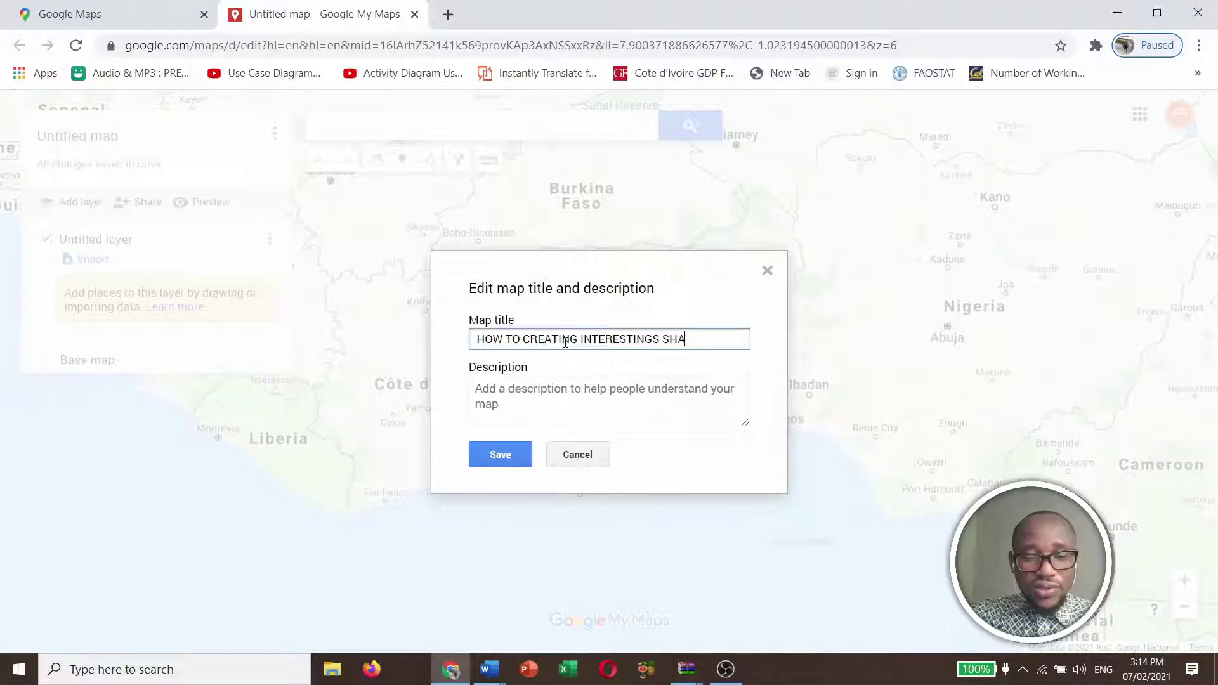
{"action": "type", "text": "PE"}
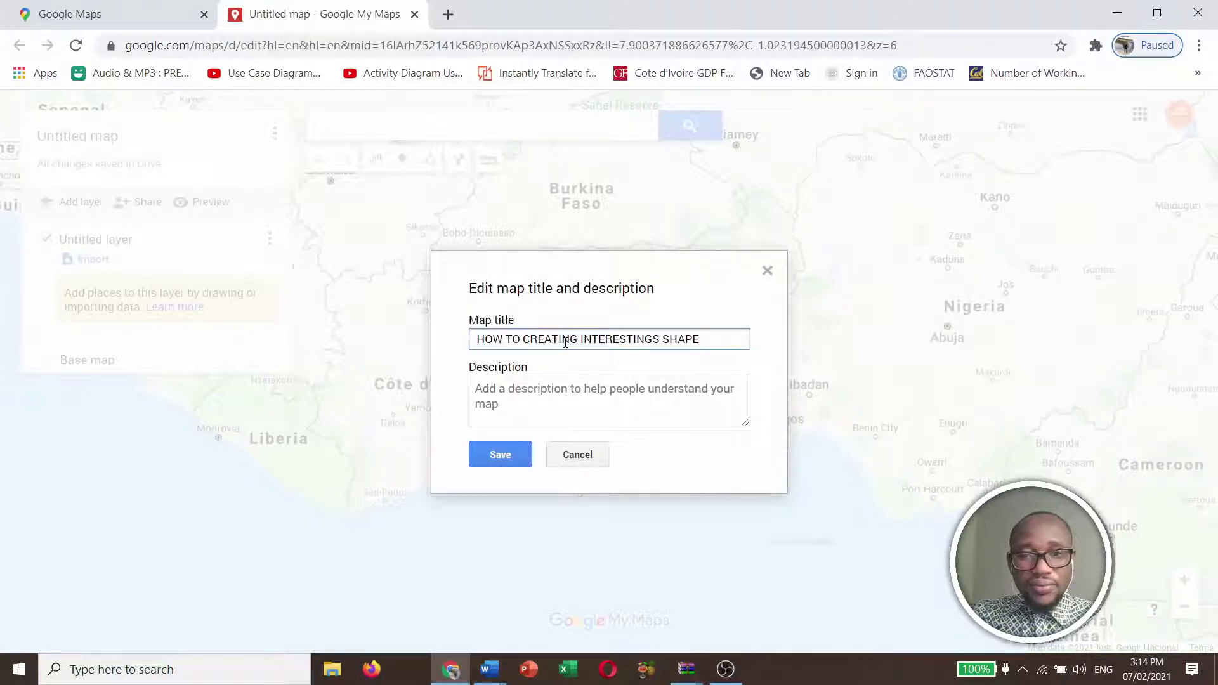
{"action": "type", "text": "S "}
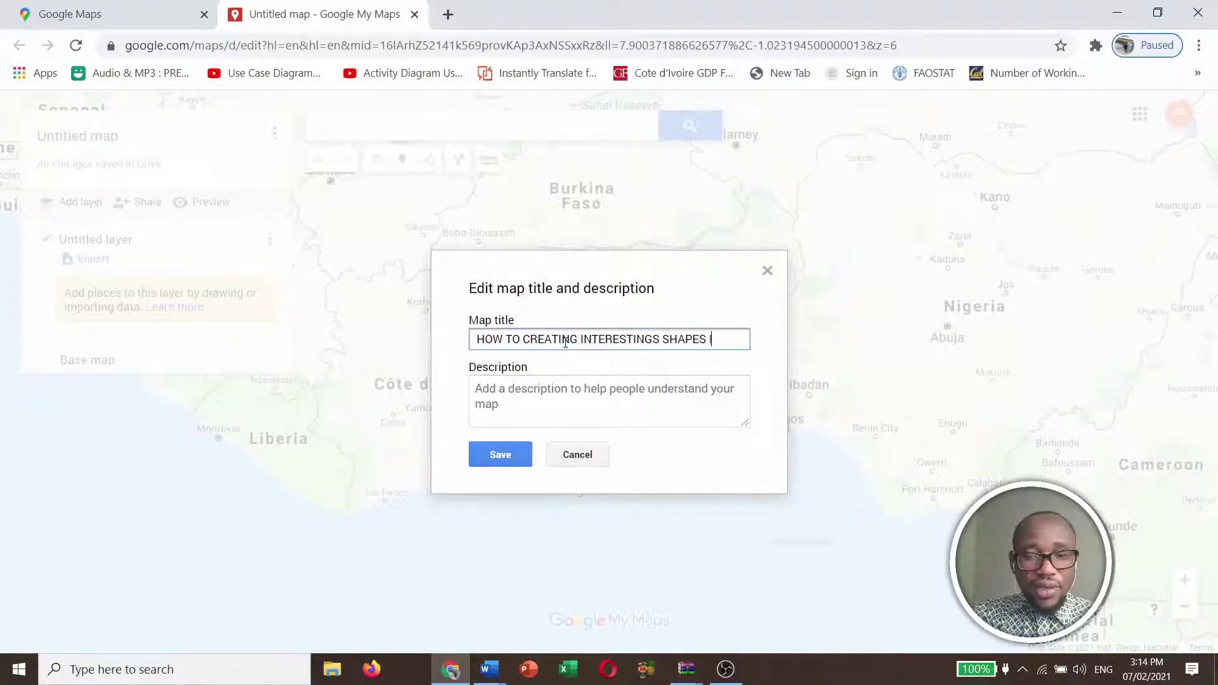
{"action": "type", "text": "IN GOO"}
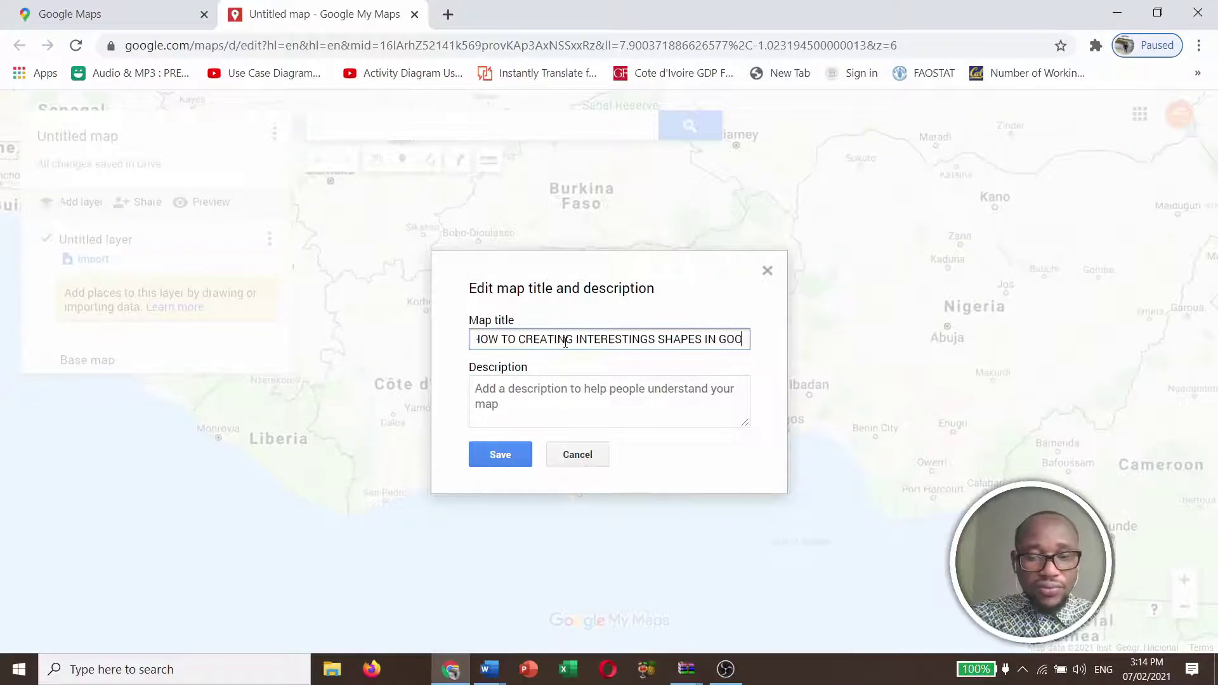
{"action": "type", "text": "GLE"}
Change the word "CREATING" to "CREATE" in the map title and save it with the description left empty
{"action": "key", "text": "Home"}
{"action": "double_click", "coordinate": [550, 340]}
{"action": "type", "text": "CREATE"}
{"action": "left_click", "coordinate": [479, 387]}
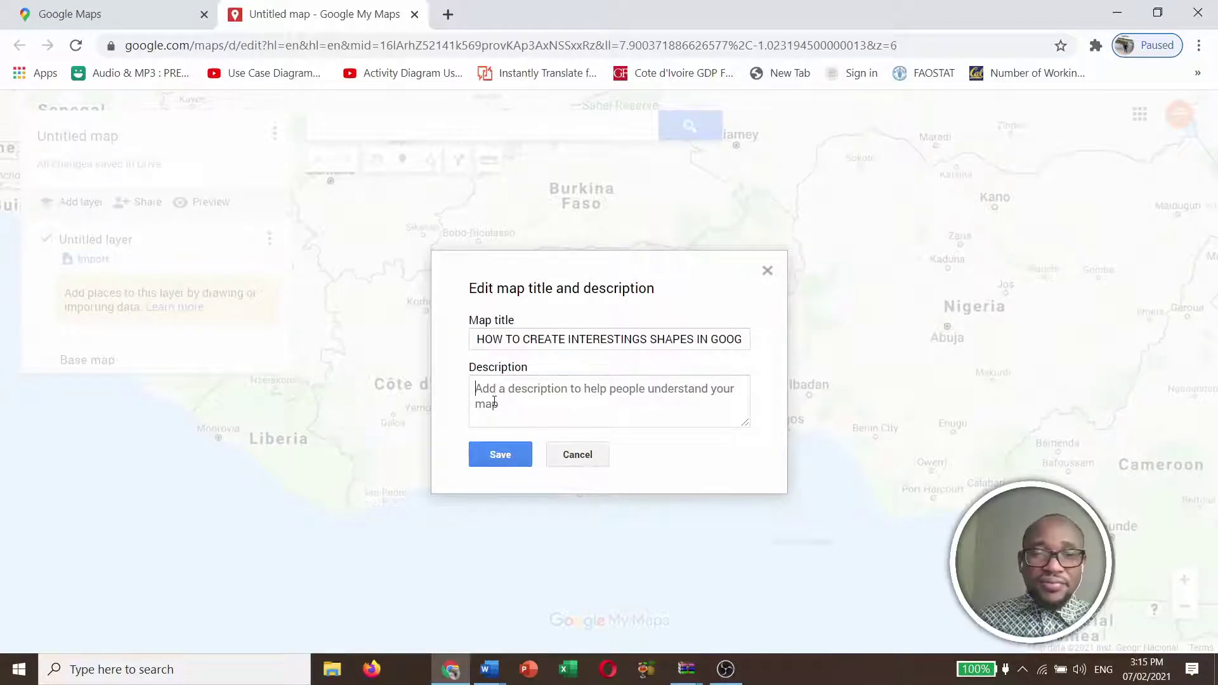
{"action": "left_click", "coordinate": [498, 455]}
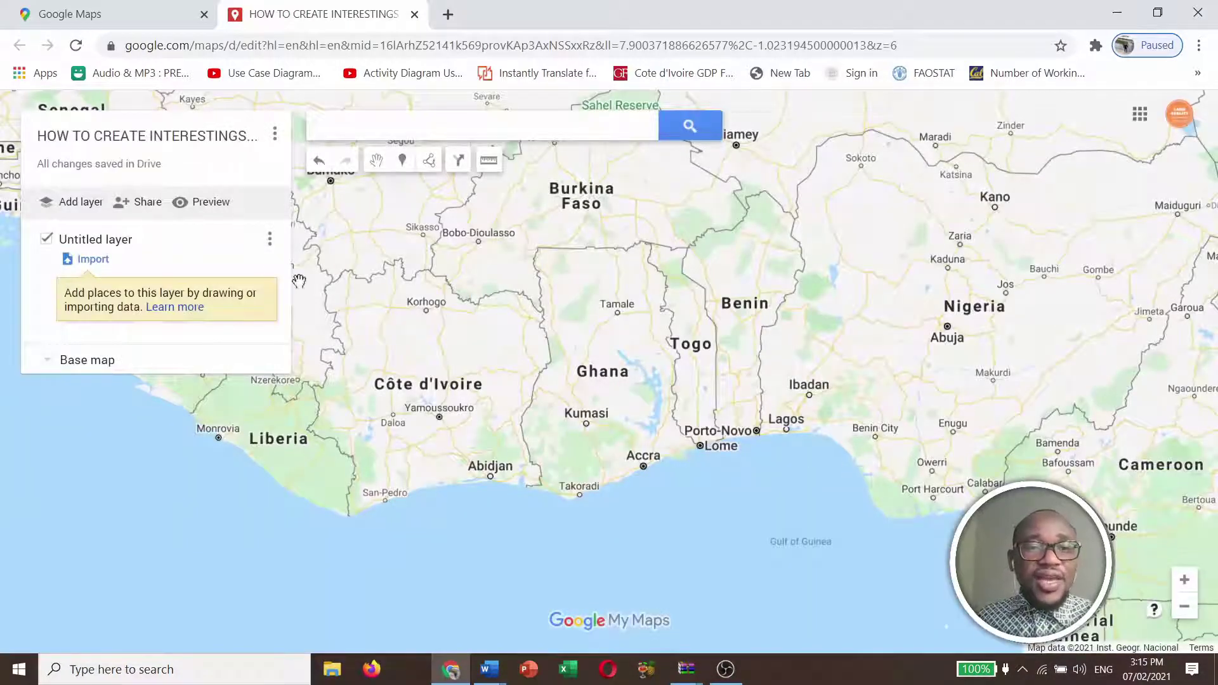
Rename the untitled layer to "POLYGONS"
{"action": "left_click", "coordinate": [268, 239]}
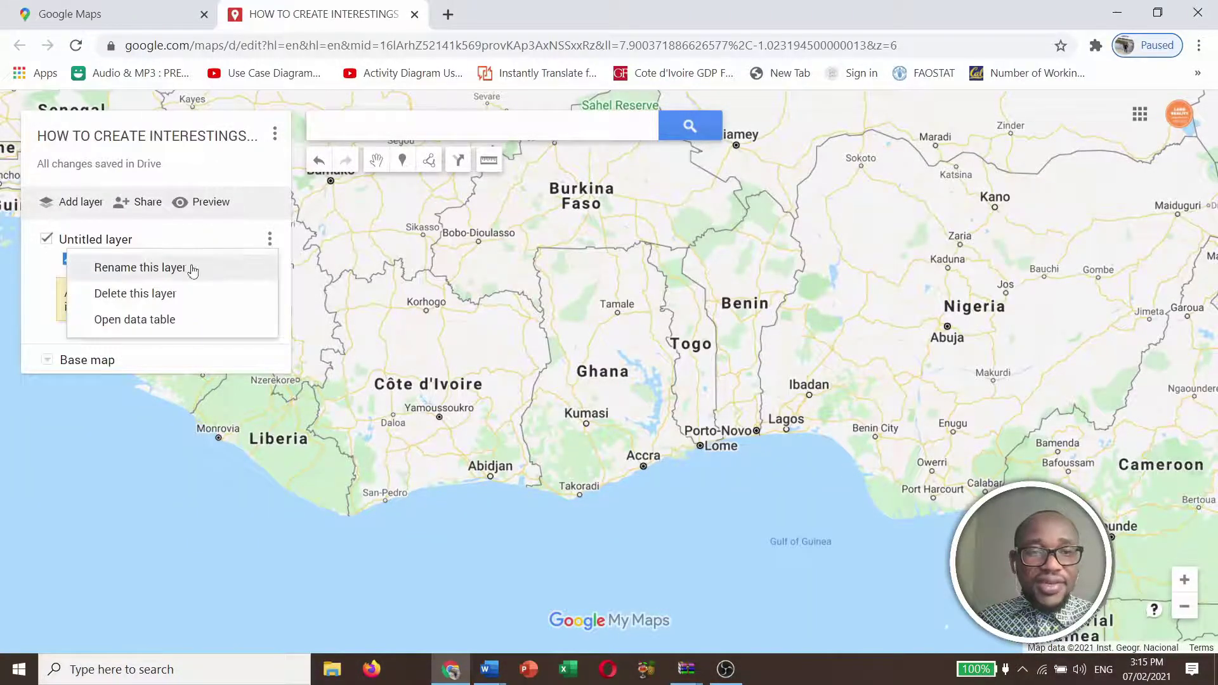
{"action": "left_click", "coordinate": [165, 274]}
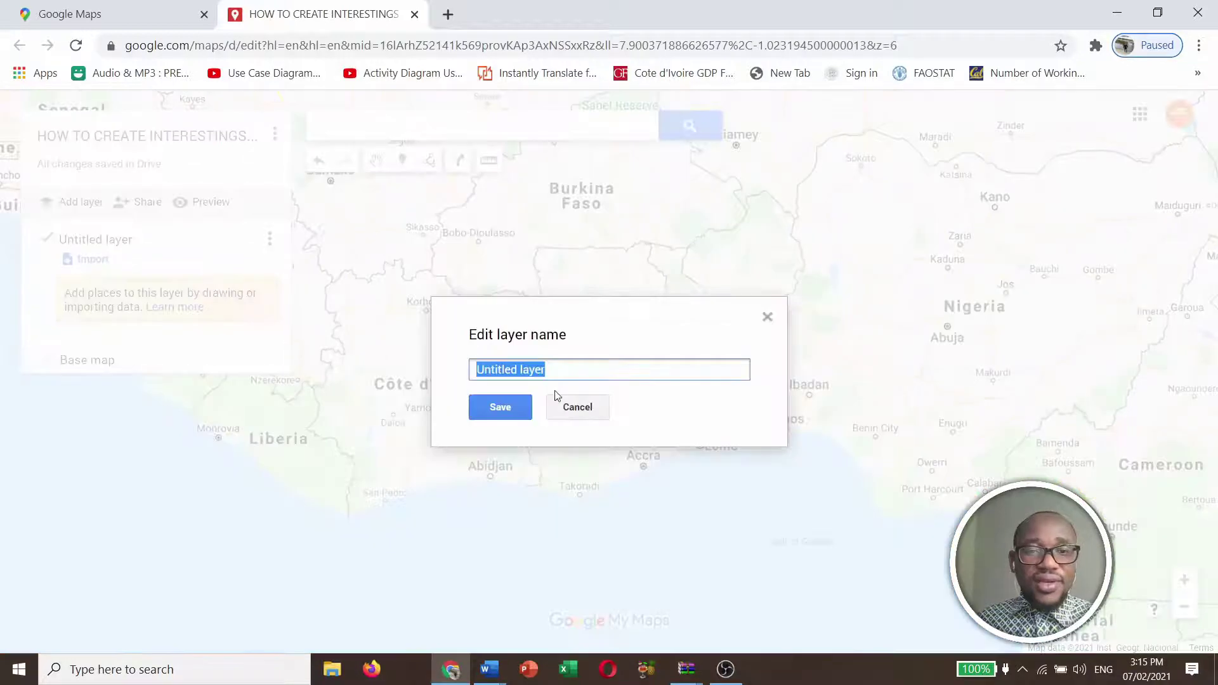
{"action": "key", "text": "BackSpace"}
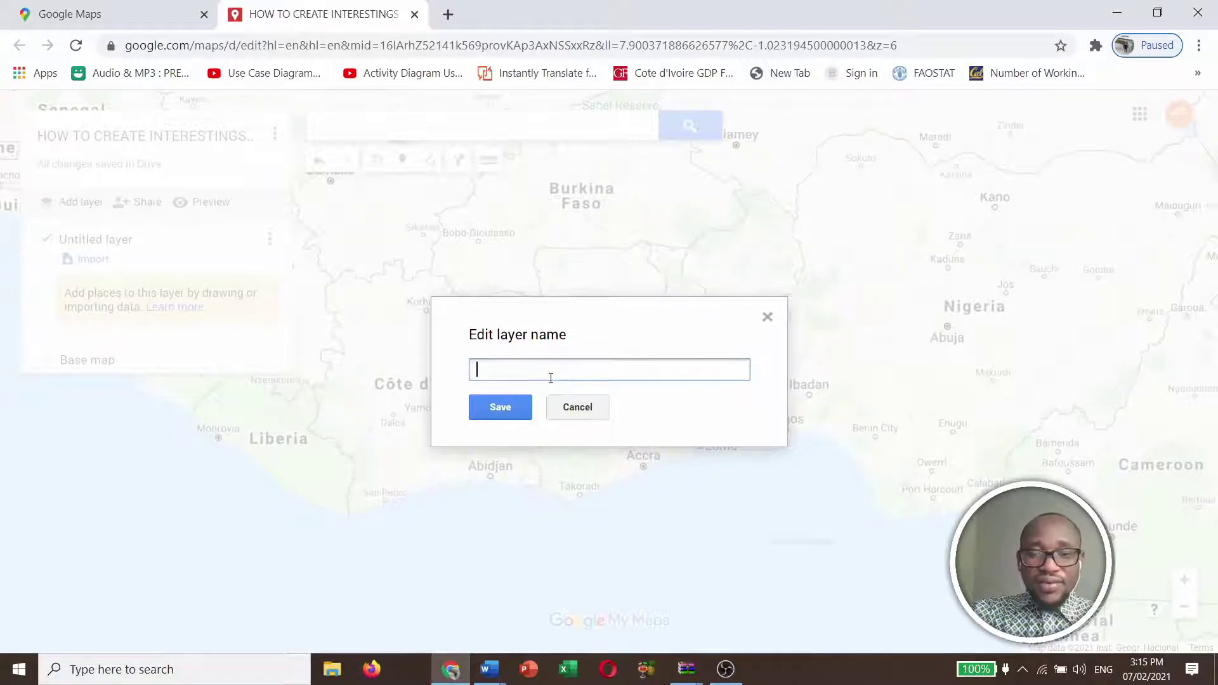
{"action": "type", "text": "P"}
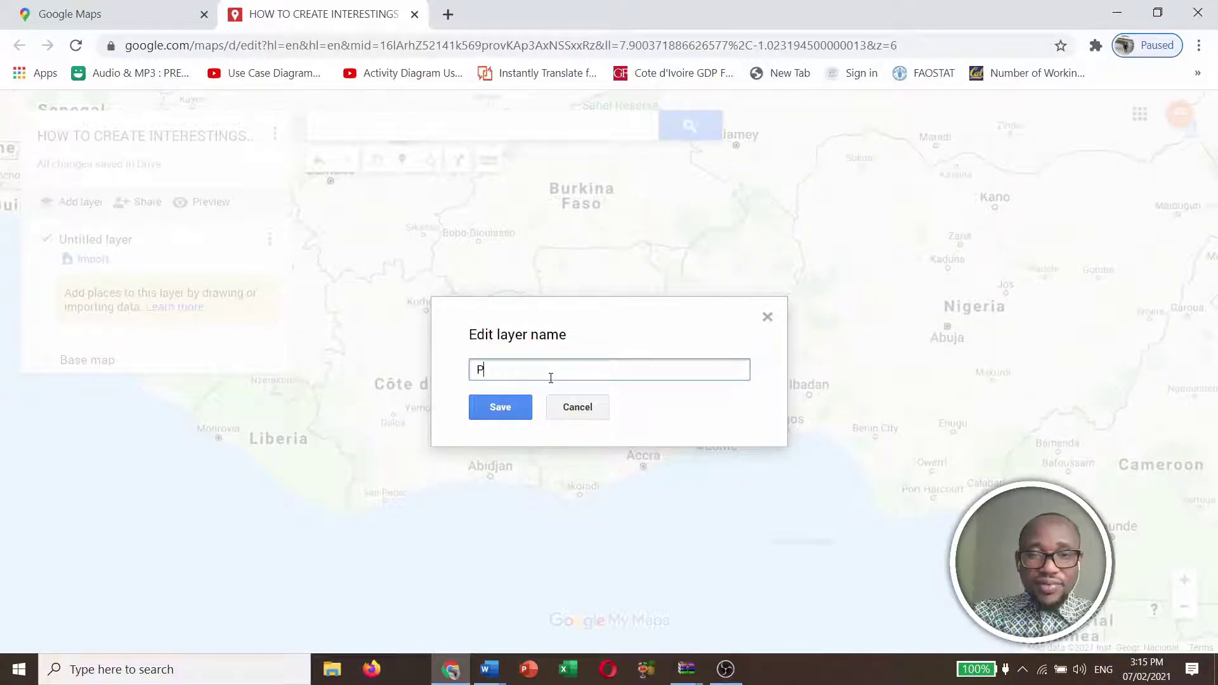
{"action": "type", "text": "OLYGONS"}
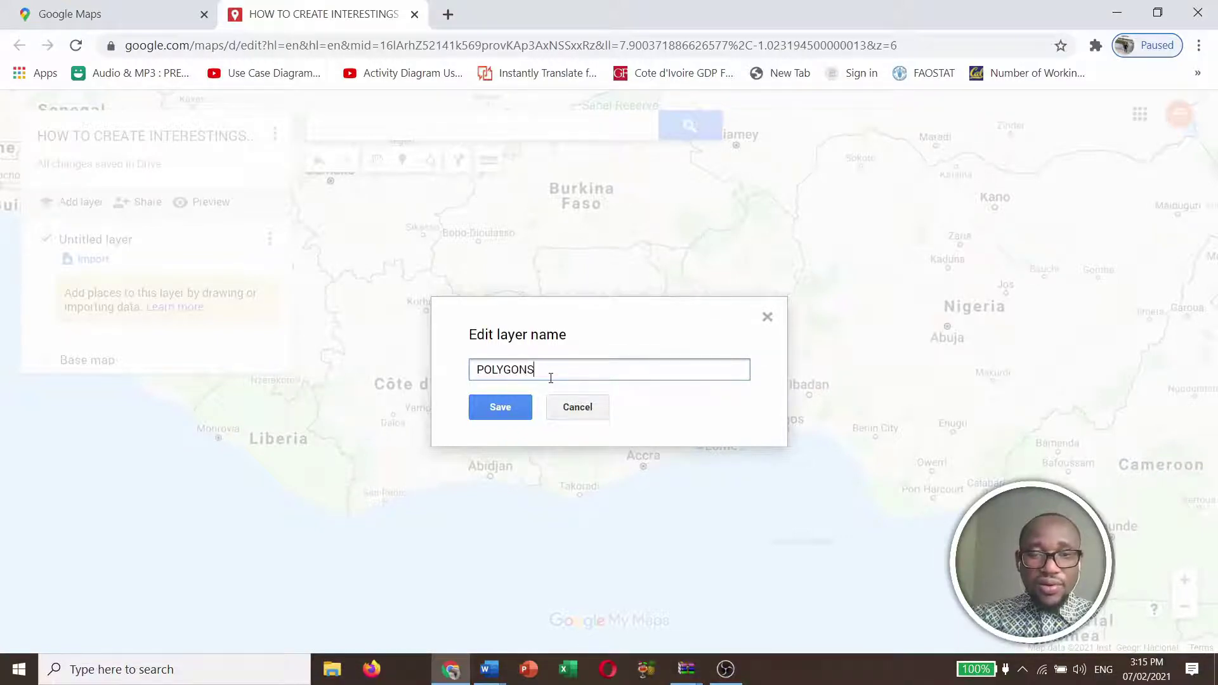
{"action": "left_click", "coordinate": [500, 407]}
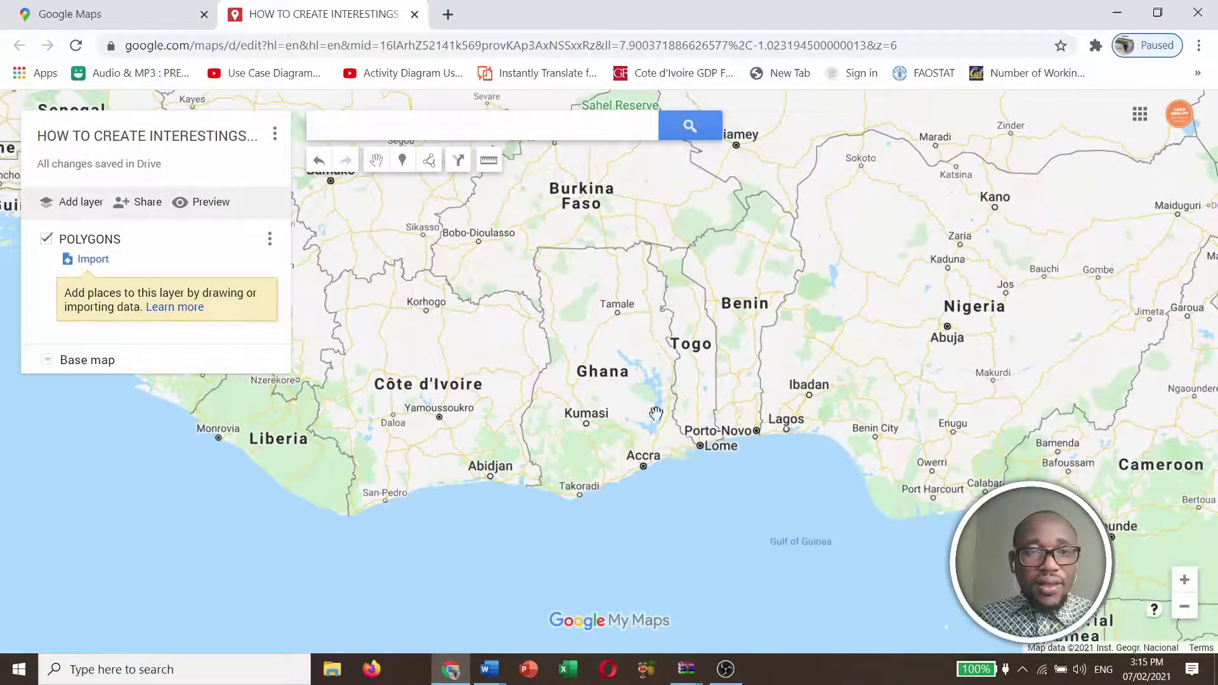
Search the map for "AIRPORT RES", go to the suggested Airport Residential Area in Accra, and dismiss its details card
{"action": "left_click", "coordinate": [409, 125]}
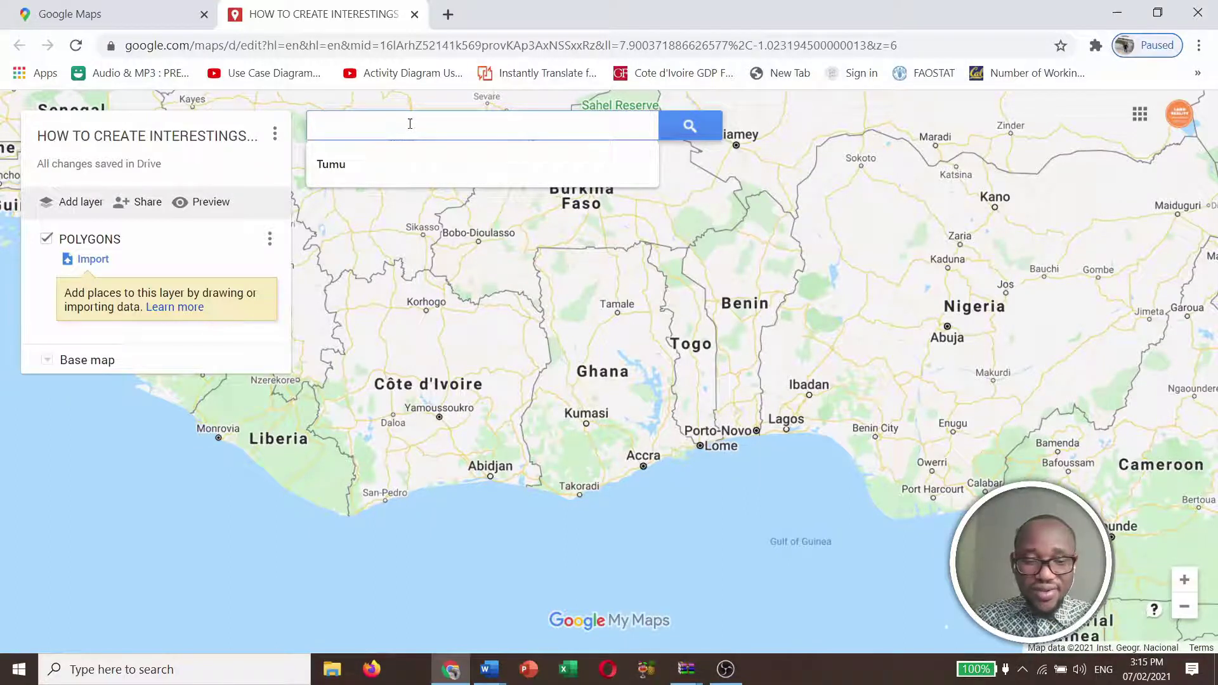
{"action": "type", "text": "AIRPO"}
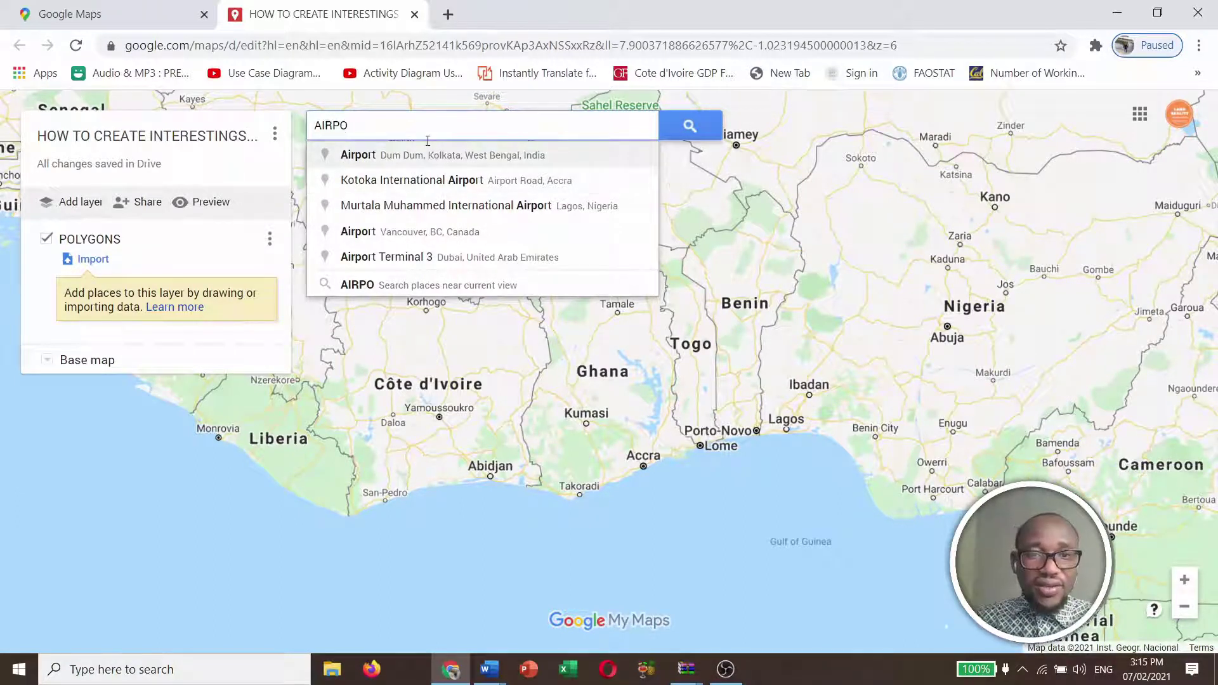
{"action": "type", "text": "RT RES"}
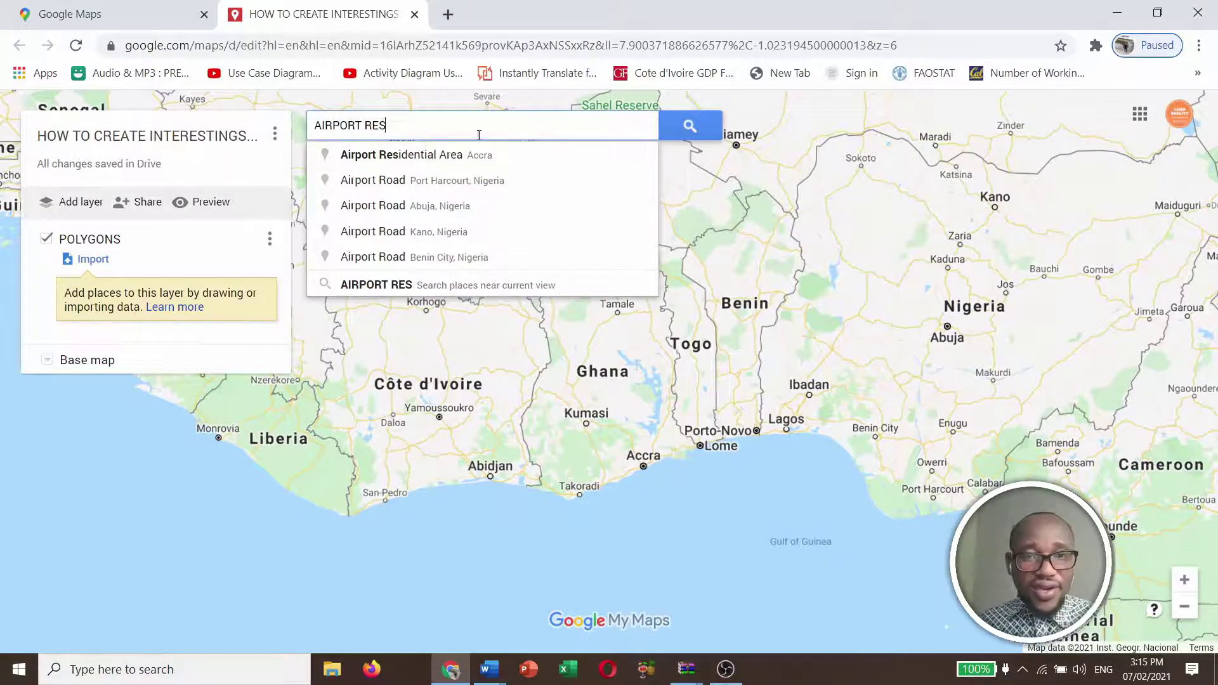
{"action": "left_click", "coordinate": [467, 154]}
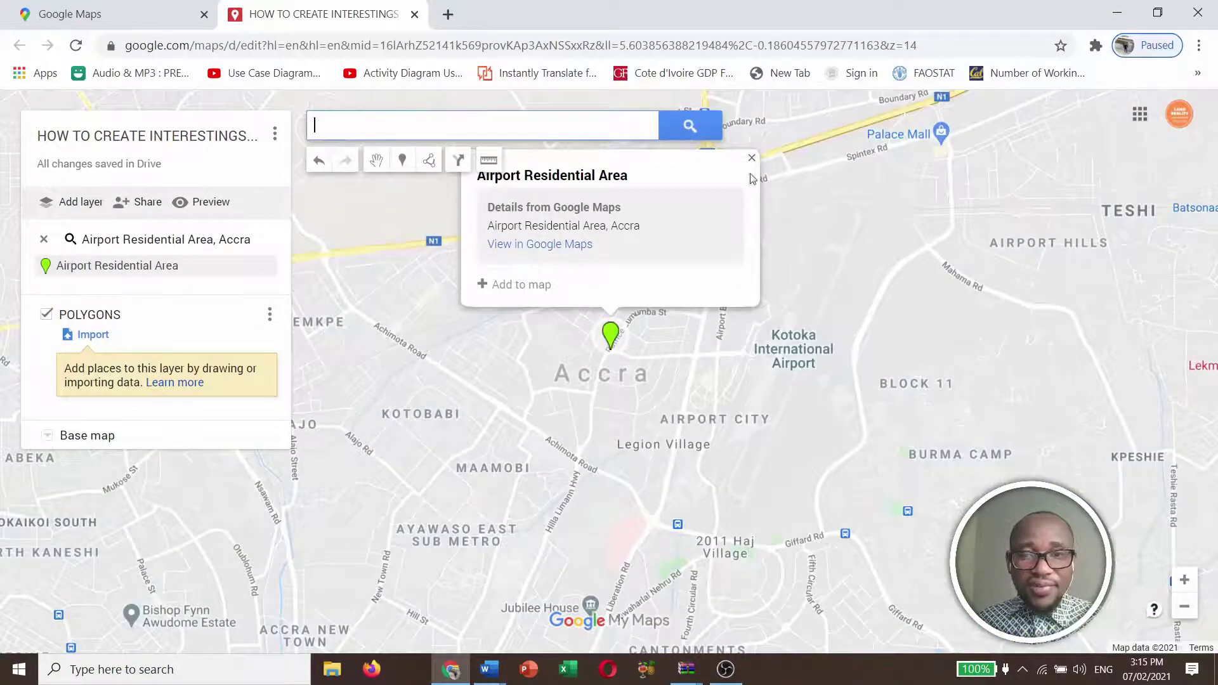
{"action": "left_click", "coordinate": [752, 158]}
Switch the base map around the Airport Residential Area marker to satellite imagery
{"action": "scroll", "coordinate": [618, 353], "scroll_direction": "up", "scroll_amount": 1}
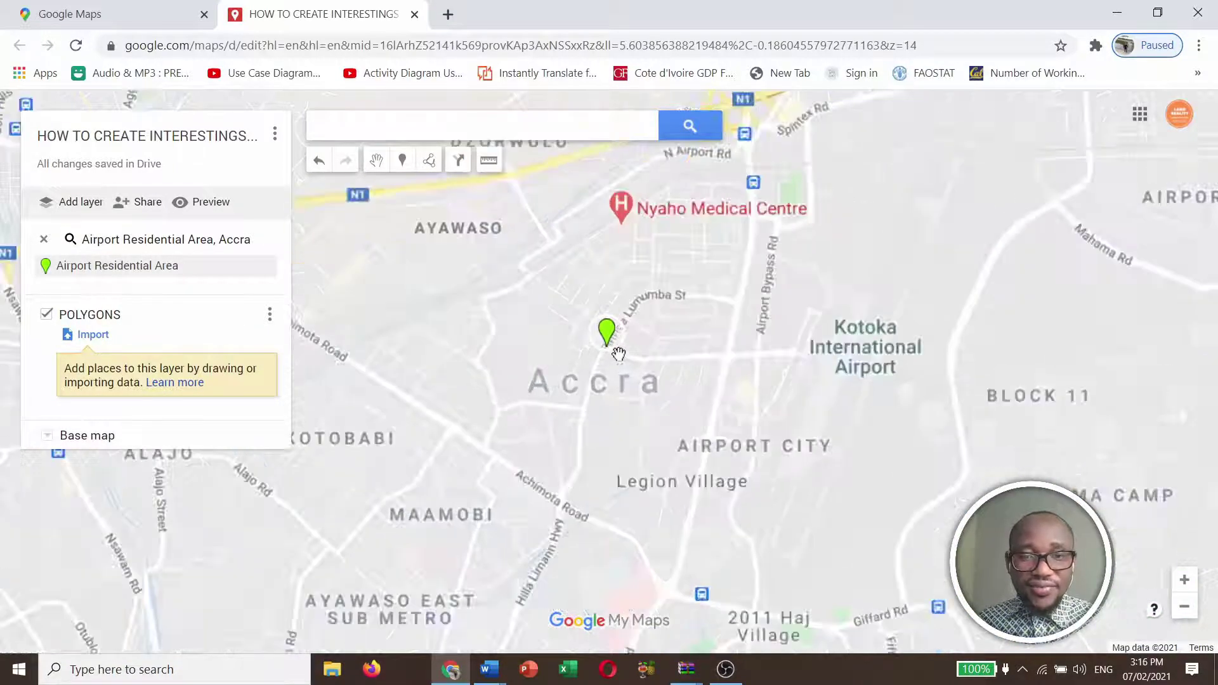
{"action": "scroll", "coordinate": [618, 353], "scroll_direction": "up", "scroll_amount": 1}
{"action": "left_click_drag", "start_coordinate": [619, 354], "coordinate": [712, 376]}
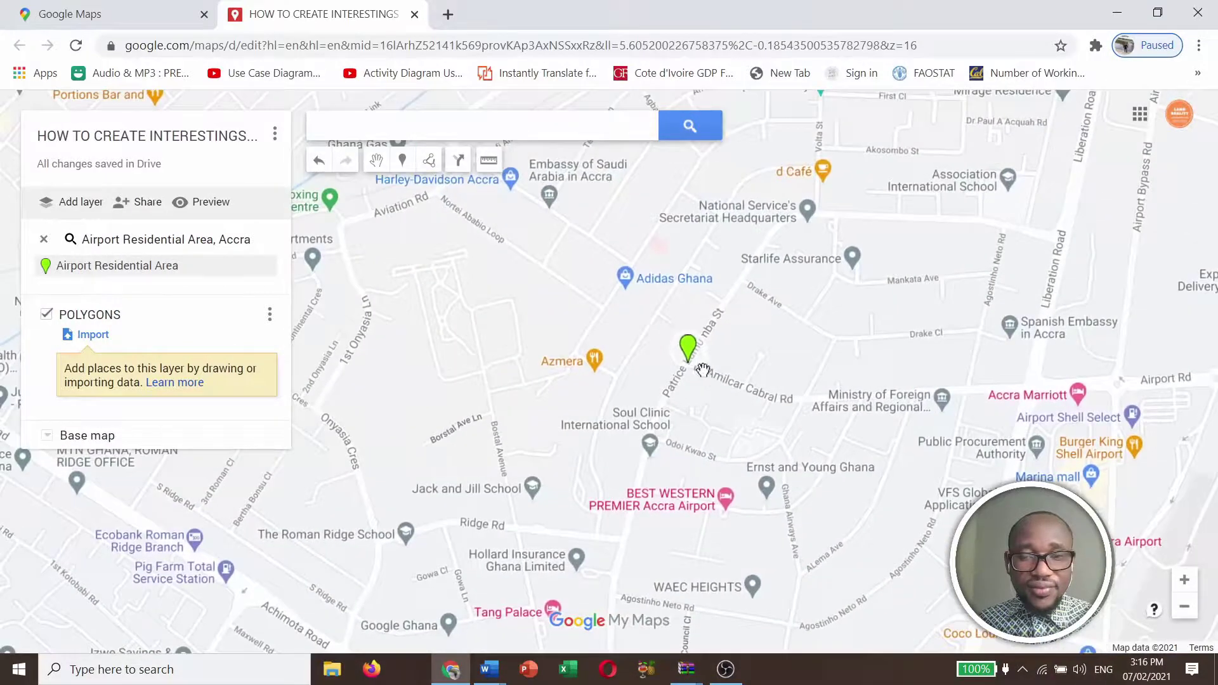
{"action": "scroll", "coordinate": [690, 355], "scroll_direction": "up", "scroll_amount": 1}
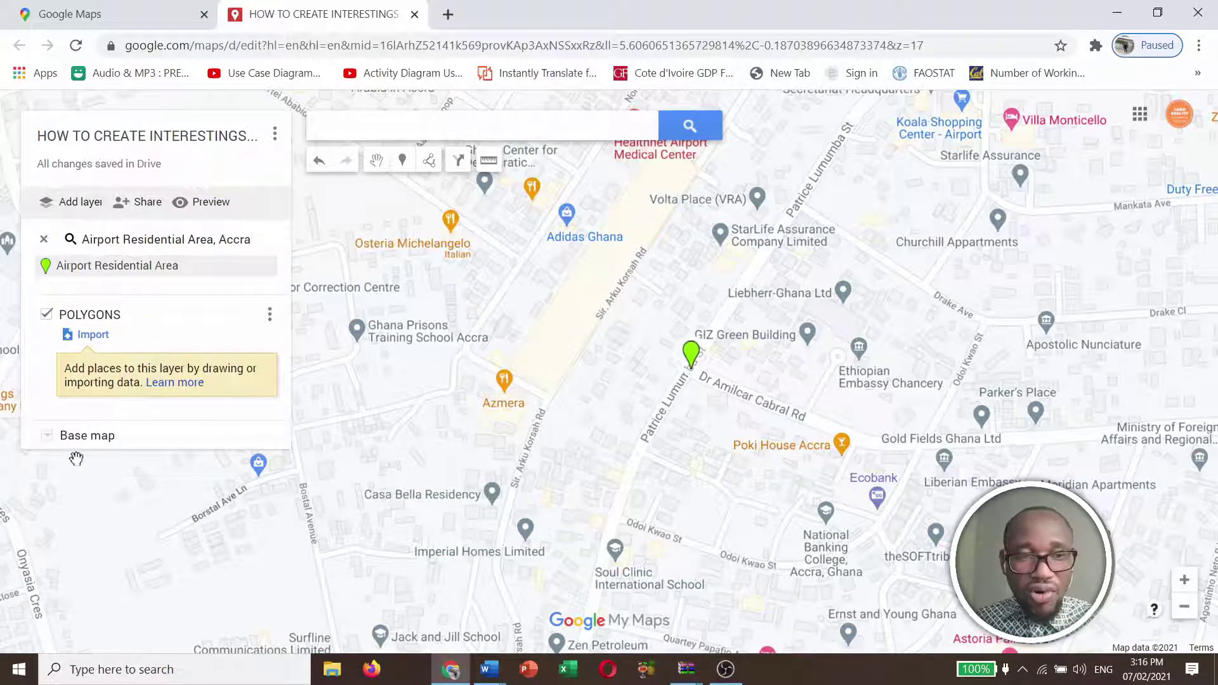
{"action": "left_click", "coordinate": [47, 438]}
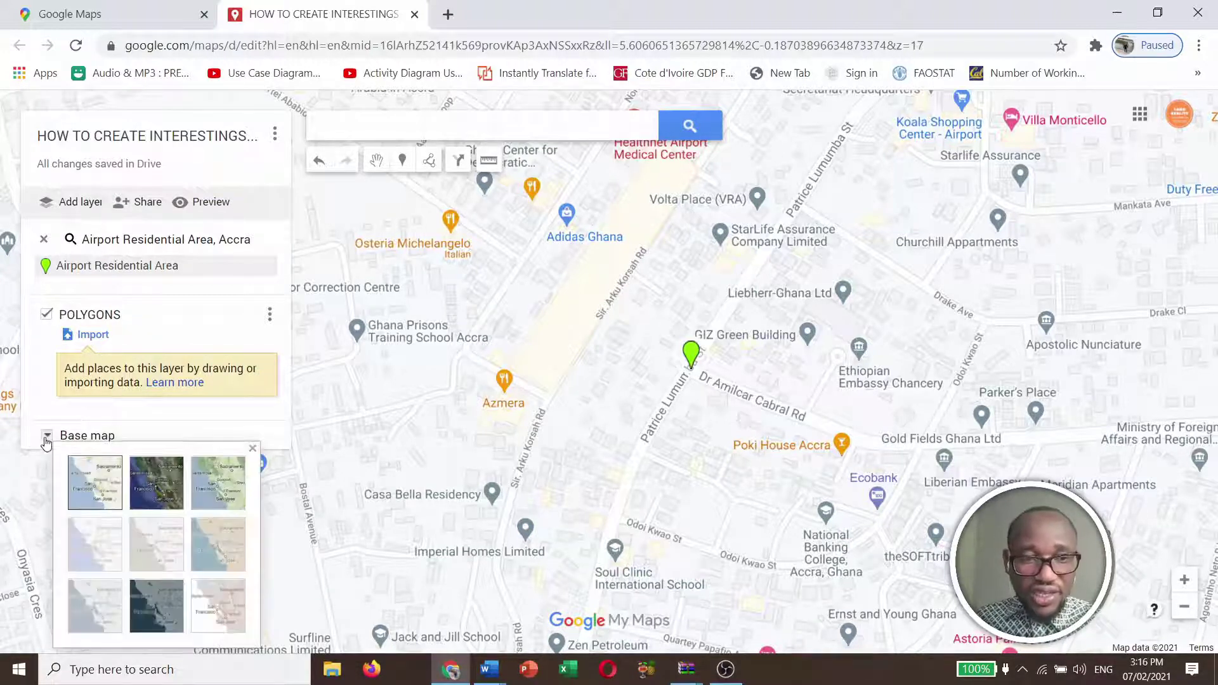
{"action": "left_click", "coordinate": [147, 496]}
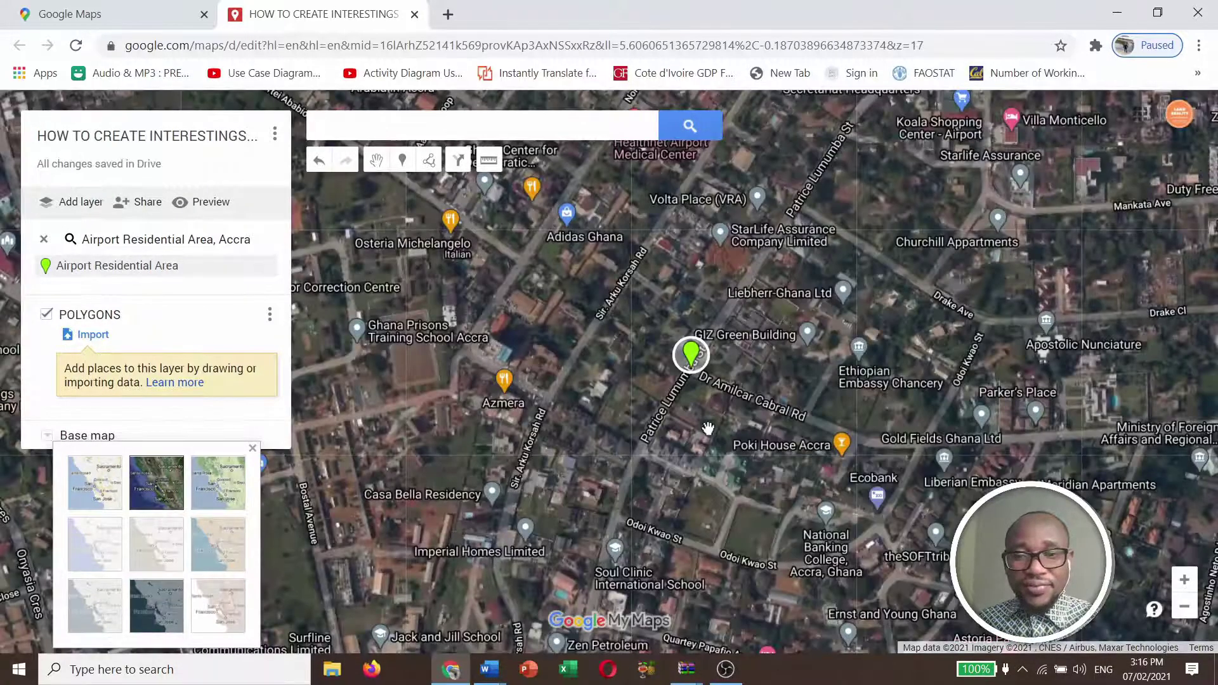
Draw a closed five-sided shape of about 0.12 ha over the green area just south of Regional Maritime University
{"action": "scroll", "coordinate": [708, 428], "scroll_direction": "up", "scroll_amount": 4}
{"action": "scroll", "coordinate": [708, 429], "scroll_direction": "down", "scroll_amount": 3}
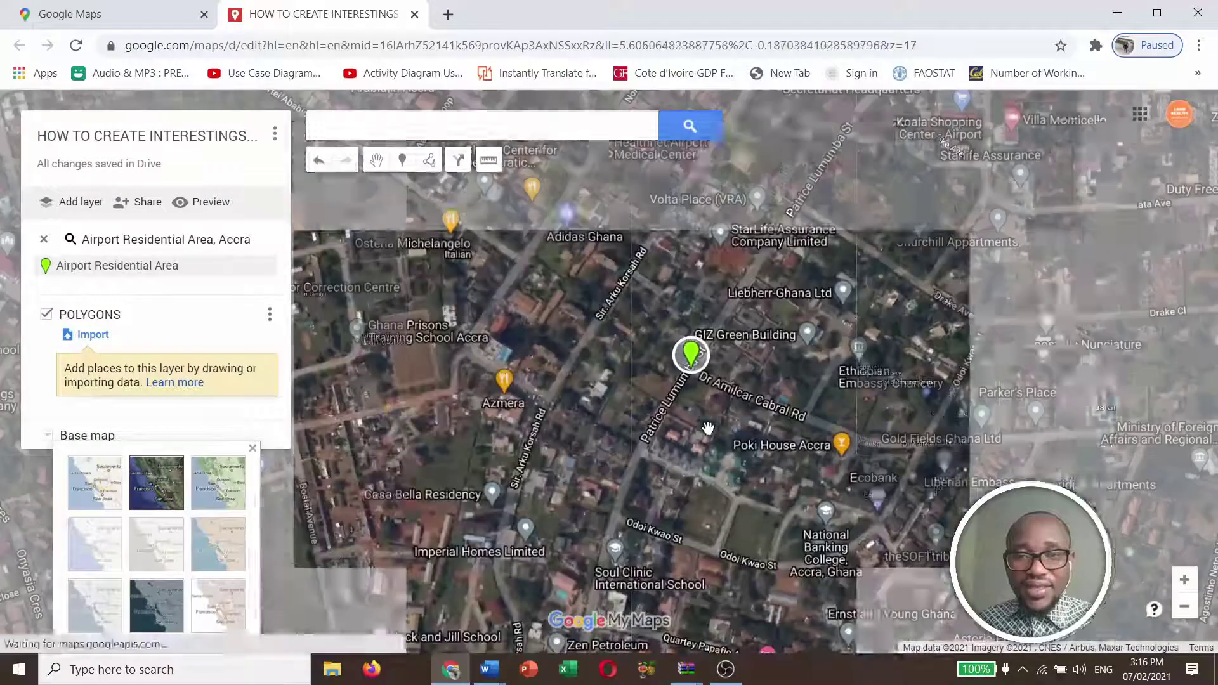
{"action": "scroll", "coordinate": [708, 429], "scroll_direction": "up", "scroll_amount": 3}
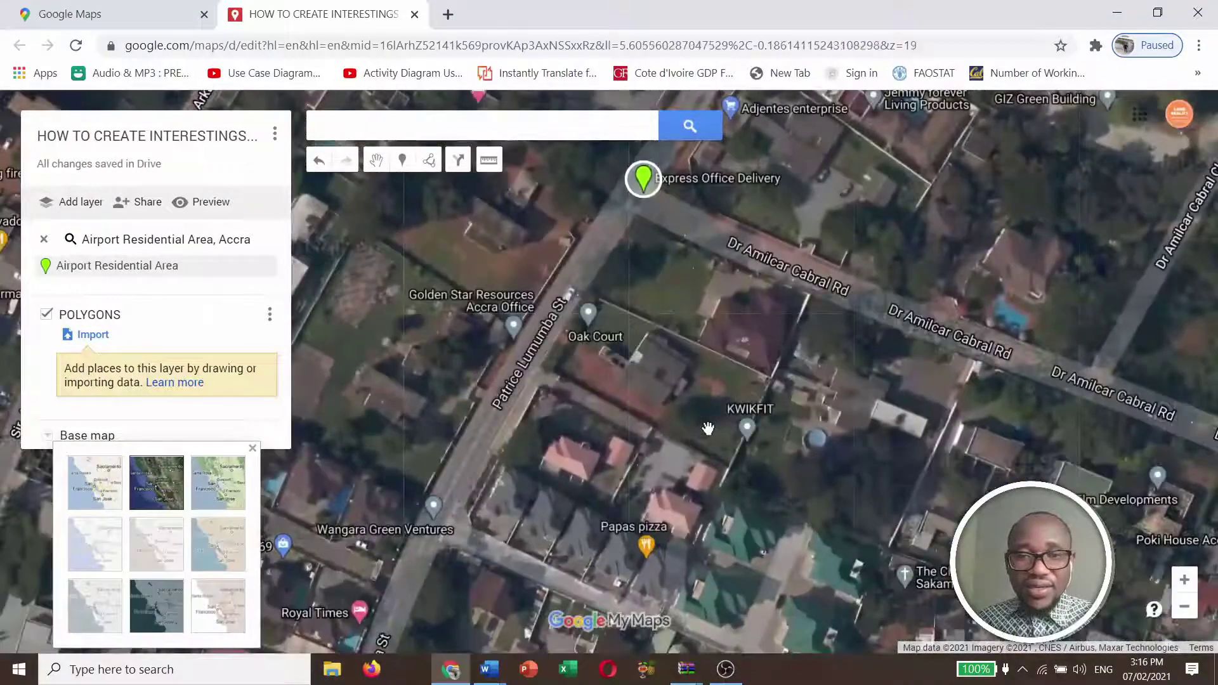
{"action": "left_click_drag", "start_coordinate": [672, 424], "coordinate": [815, 529]}
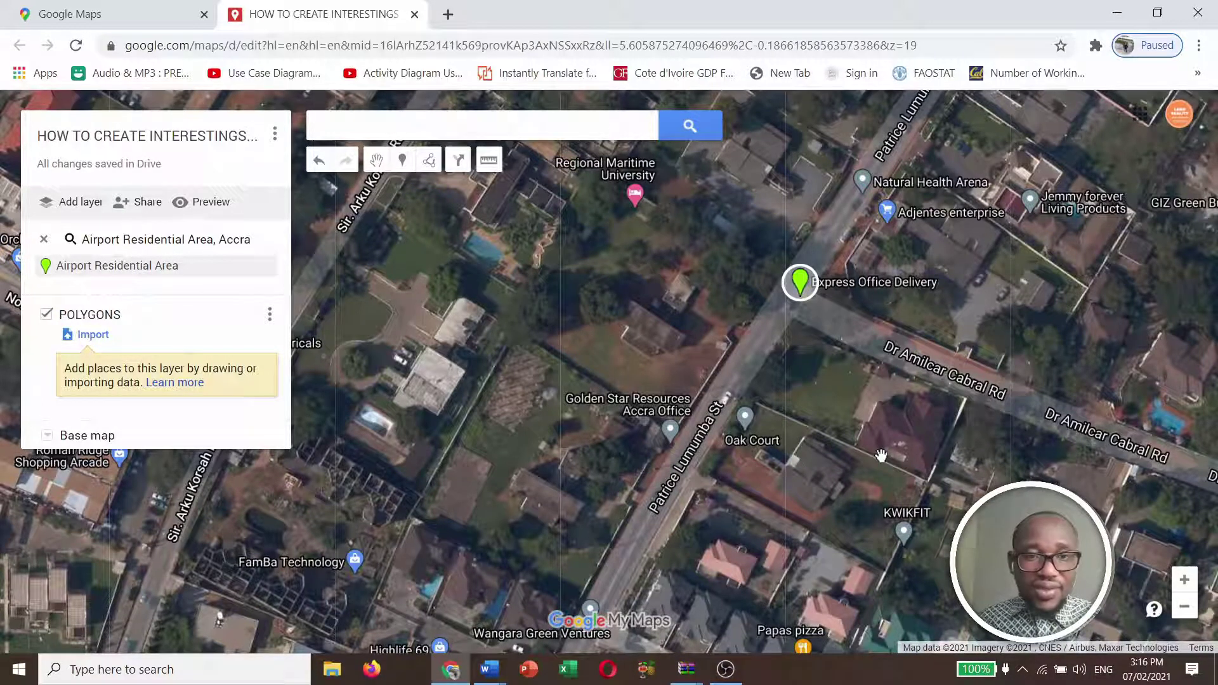
{"action": "left_click", "coordinate": [430, 160]}
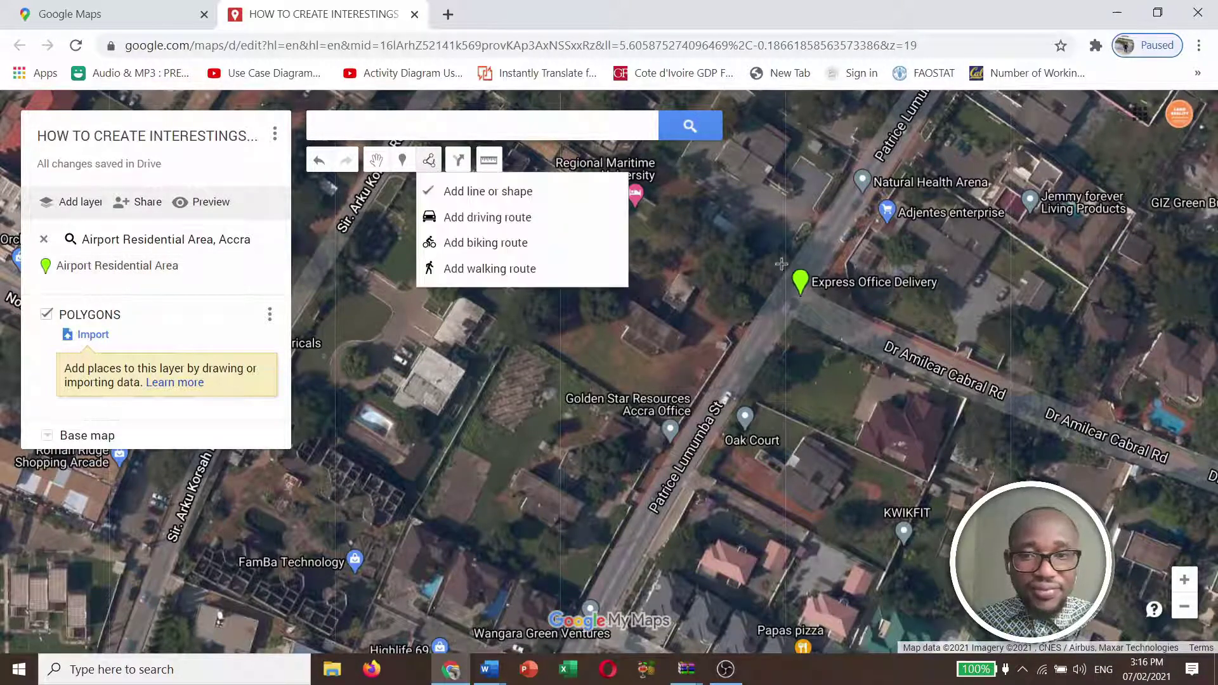
{"action": "left_click", "coordinate": [519, 192]}
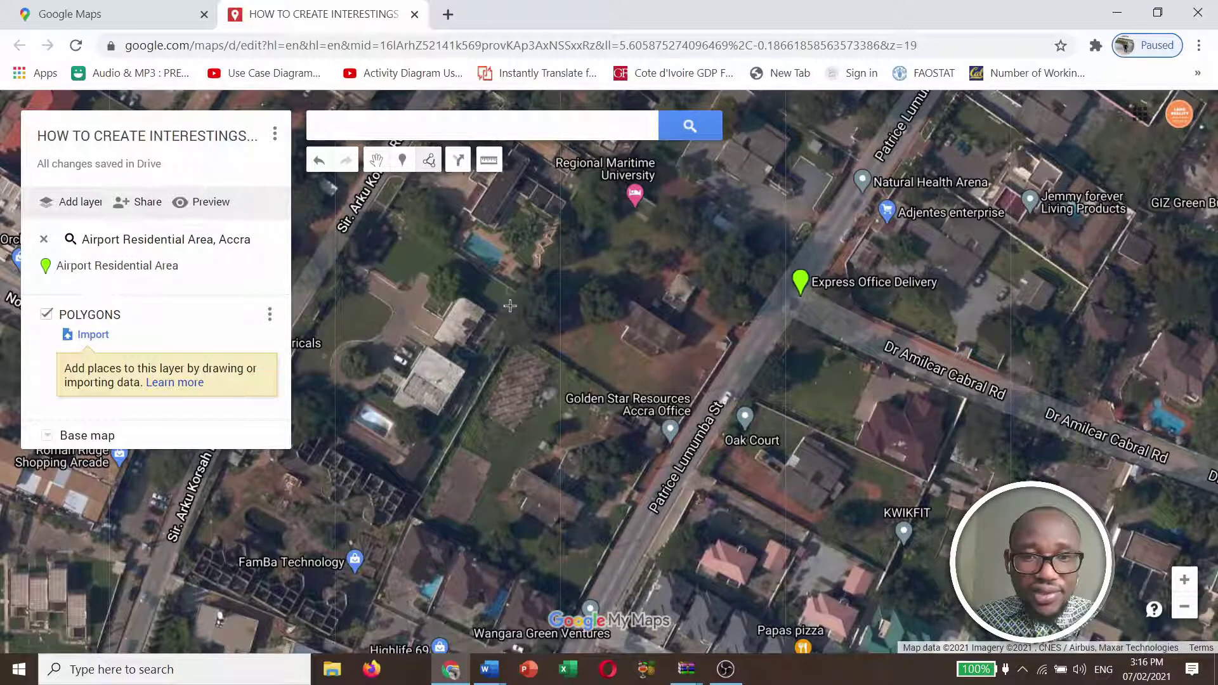
{"action": "left_click", "coordinate": [570, 222]}
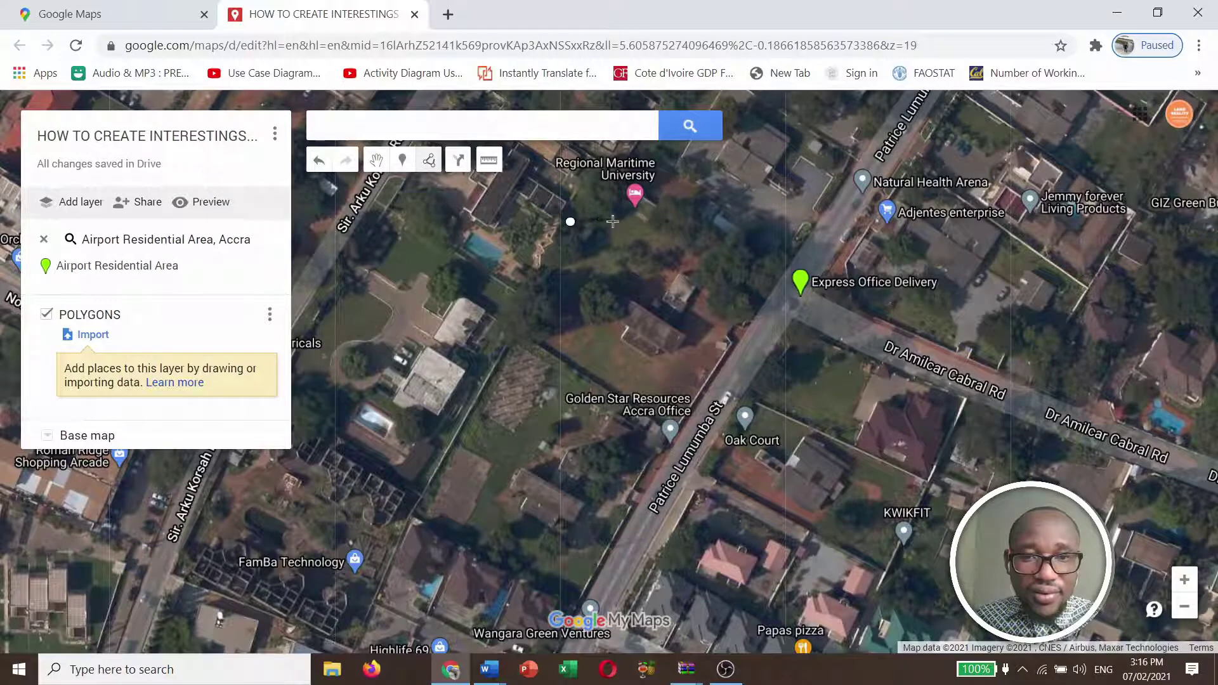
{"action": "left_click", "coordinate": [665, 230]}
{"action": "left_click", "coordinate": [604, 330]}
{"action": "left_click", "coordinate": [553, 347]}
{"action": "left_click", "coordinate": [527, 293]}
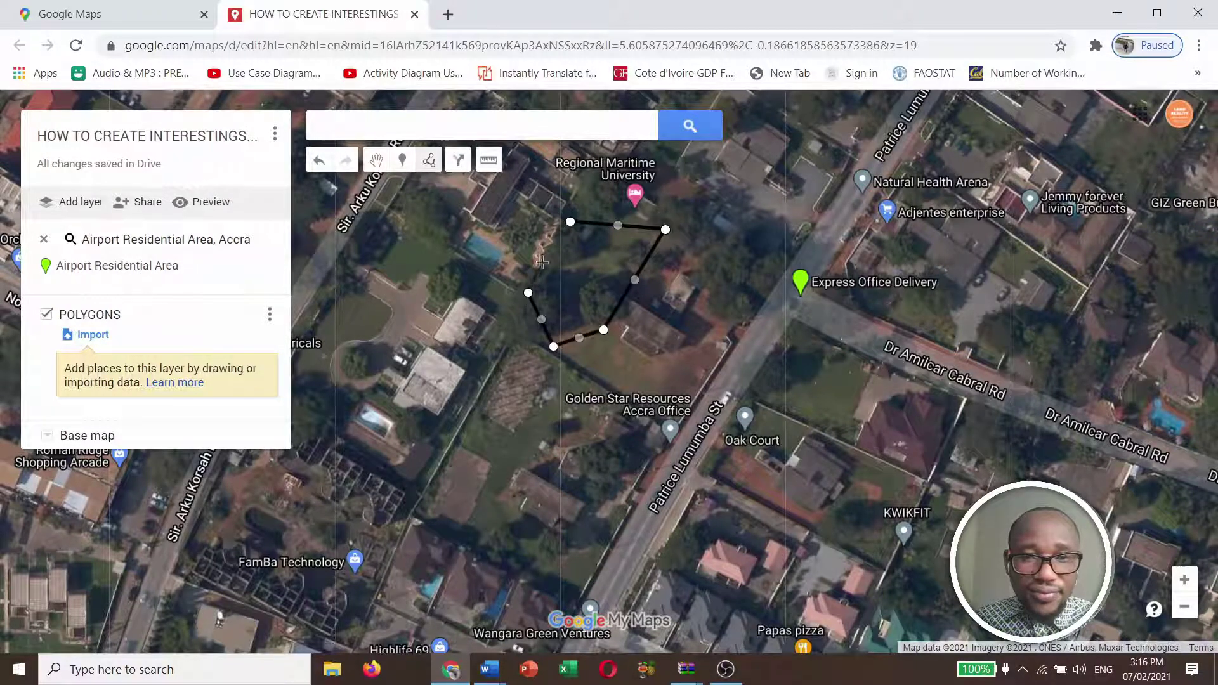
{"action": "left_click", "coordinate": [570, 224]}
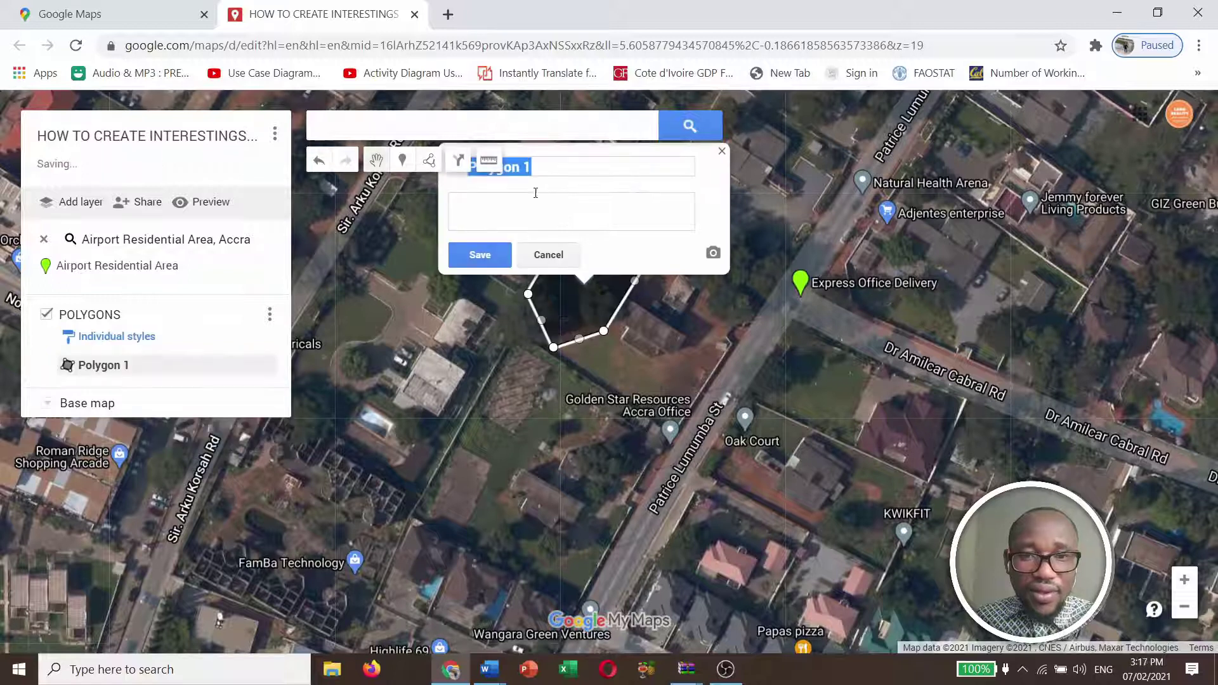
Name the new five-sided polygon "VEGETATION" and save it with the description left empty
{"action": "left_click", "coordinate": [536, 167]}
{"action": "key", "text": "BackSpace"}
{"action": "key", "text": "BackSpace"}
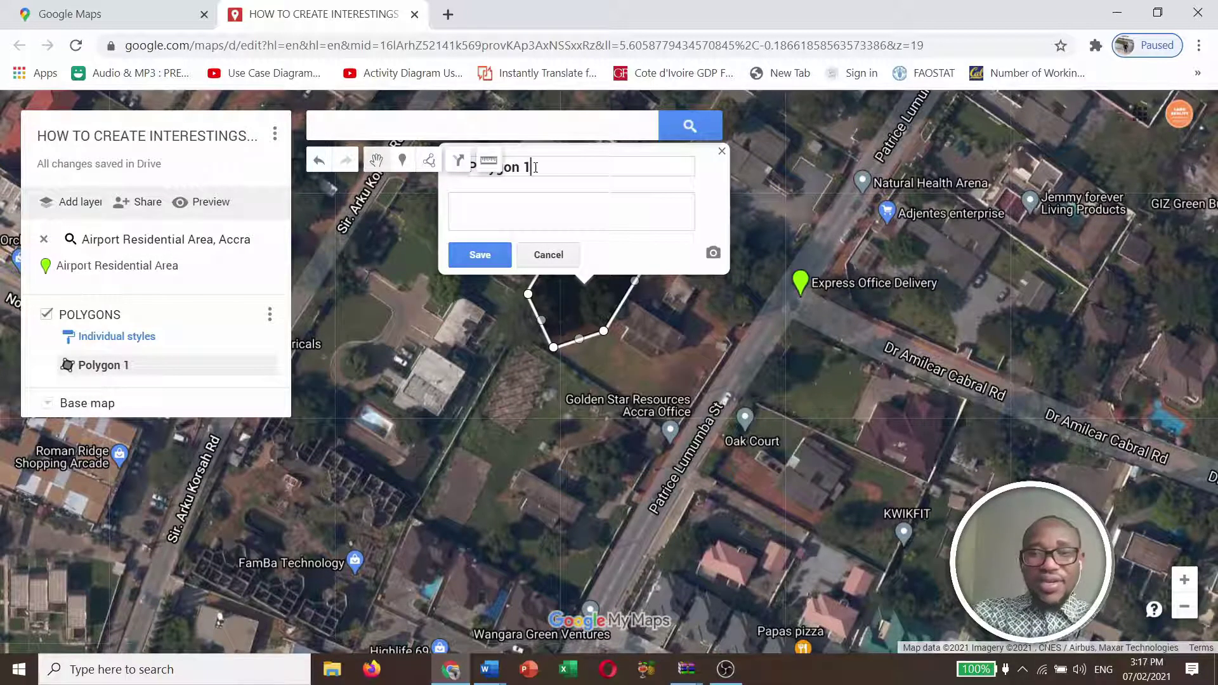
{"action": "key", "text": "BackSpace"}
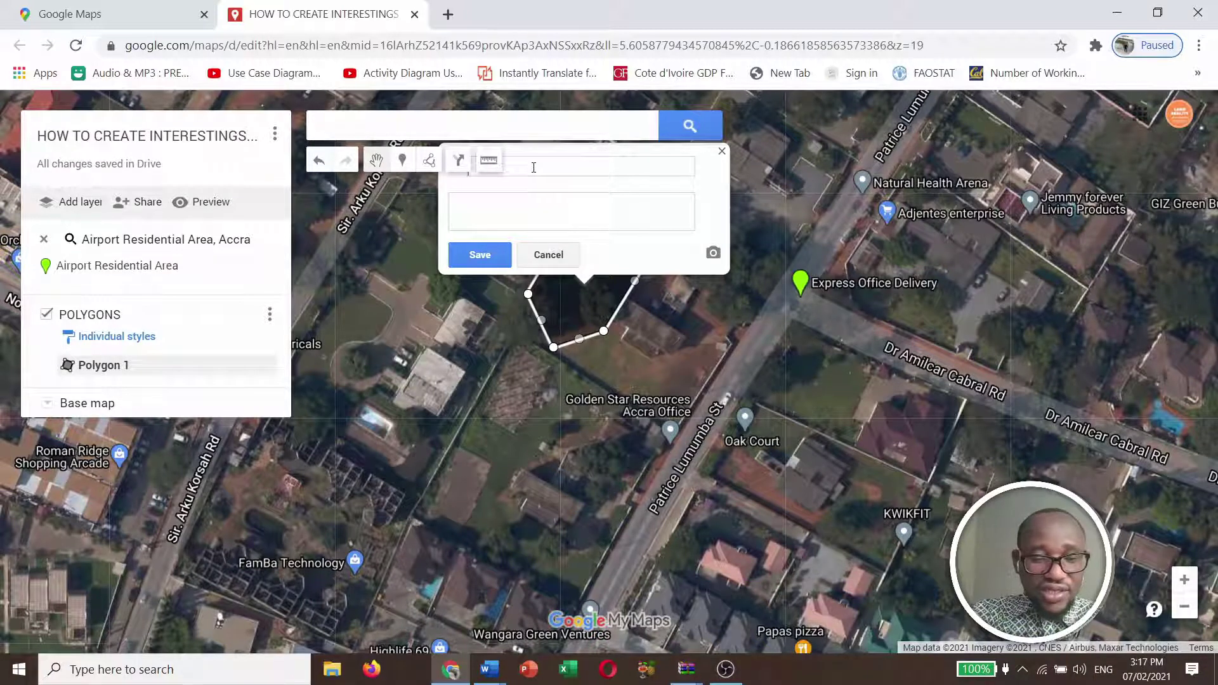
{"action": "type", "text": "TATION"}
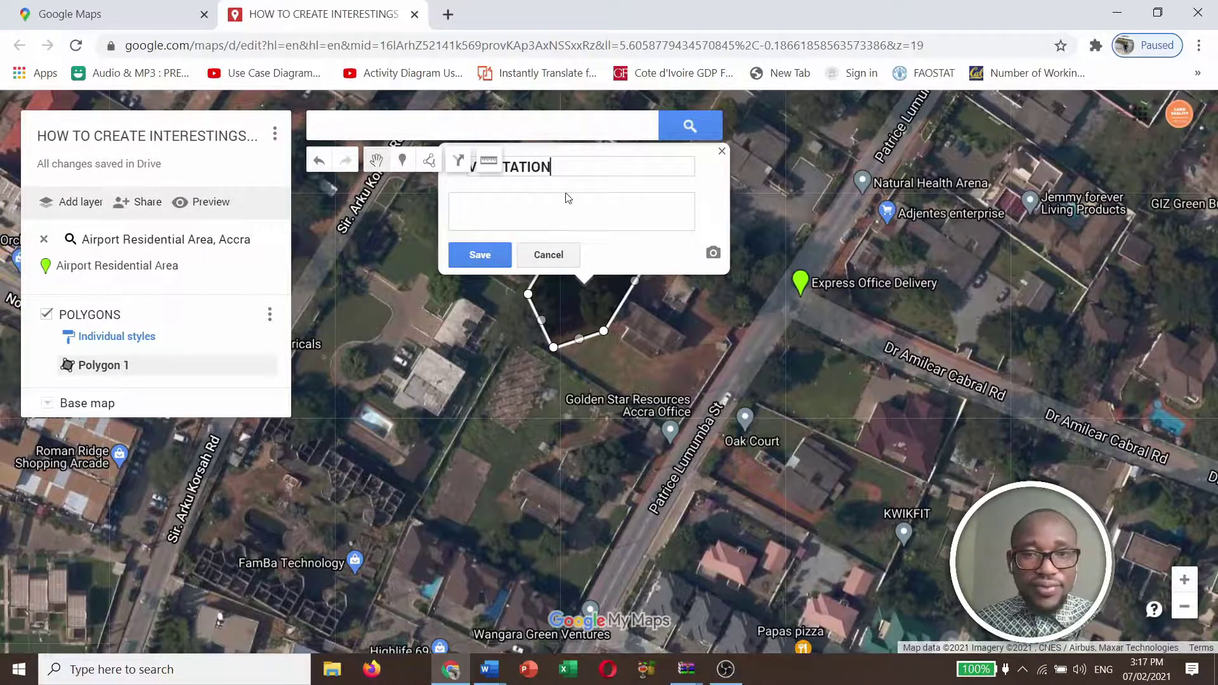
{"action": "left_click", "coordinate": [480, 255]}
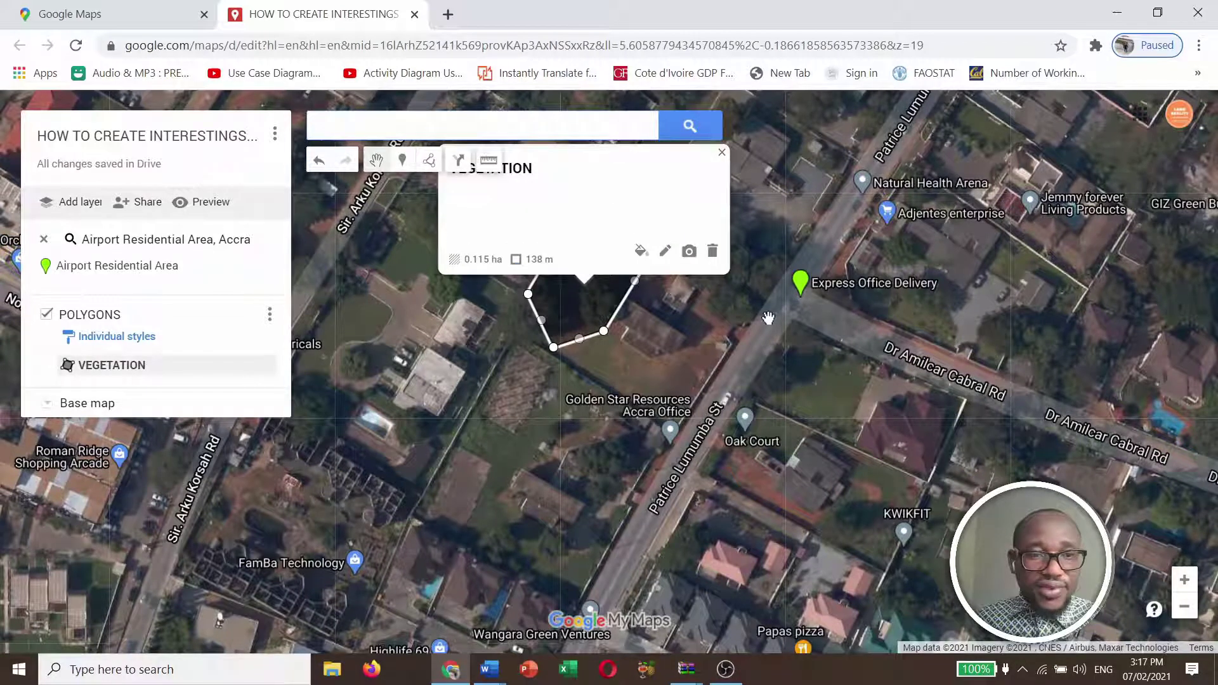
Color the VEGETATION polygon dark orange and make its fill fully opaque
{"action": "left_click", "coordinate": [642, 251]}
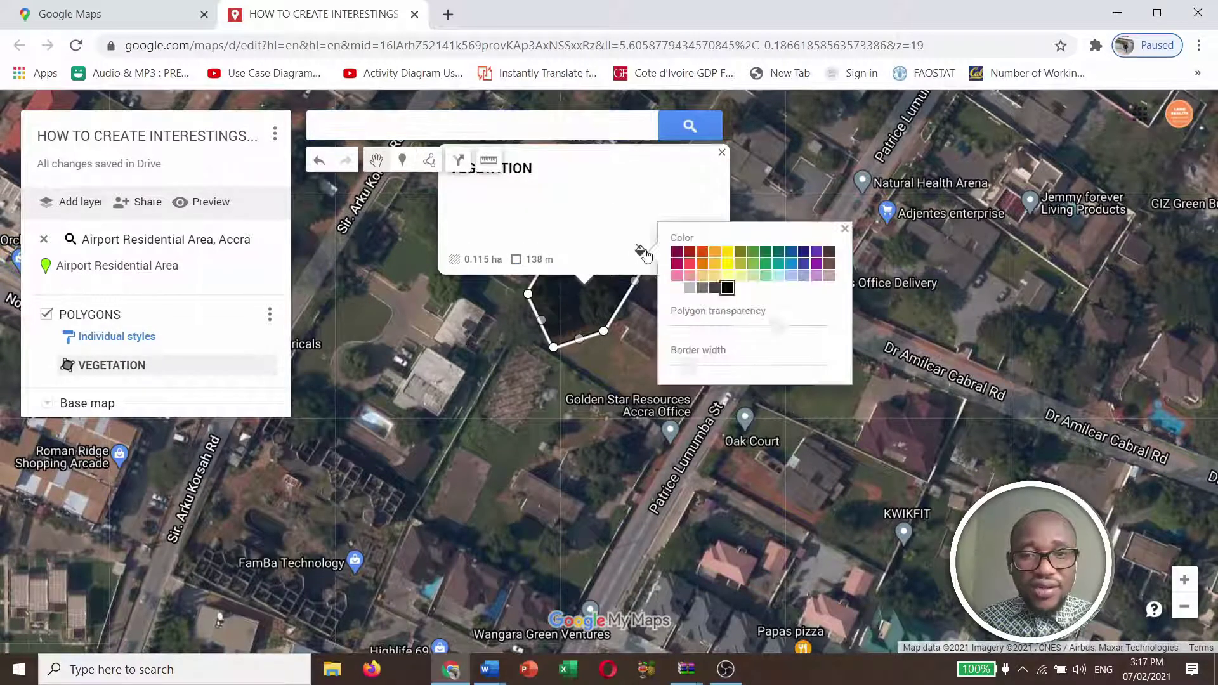
{"action": "left_click", "coordinate": [709, 255]}
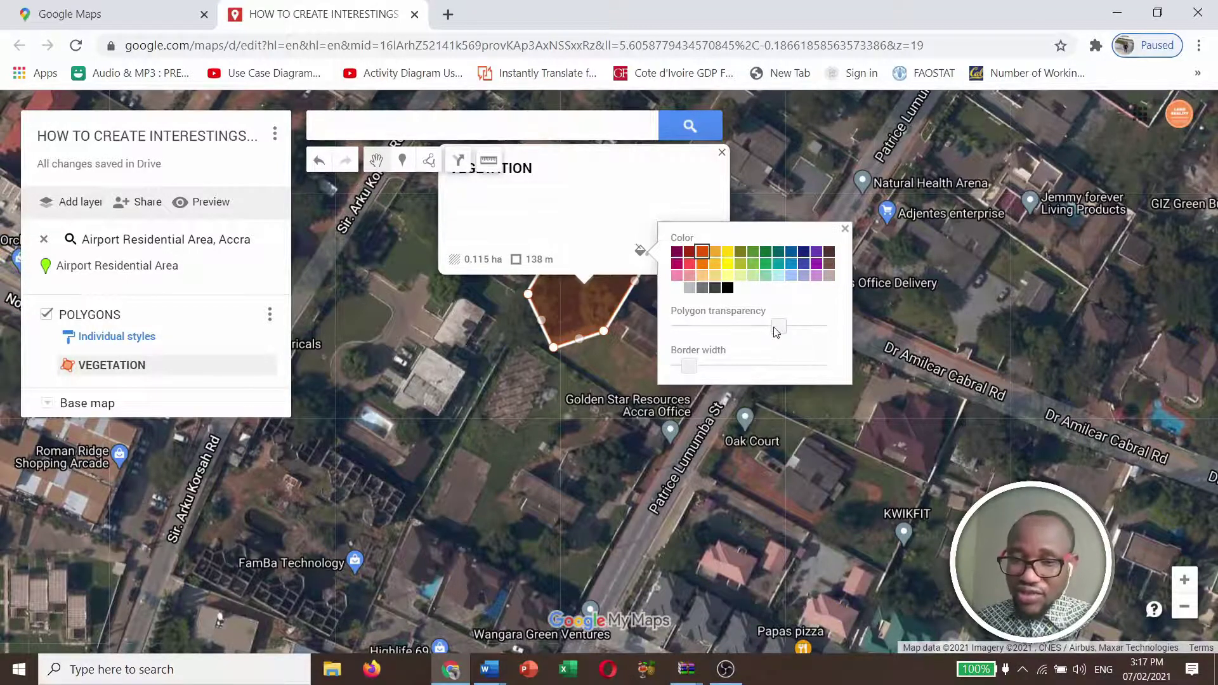
{"action": "left_click_drag", "start_coordinate": [776, 329], "coordinate": [672, 328]}
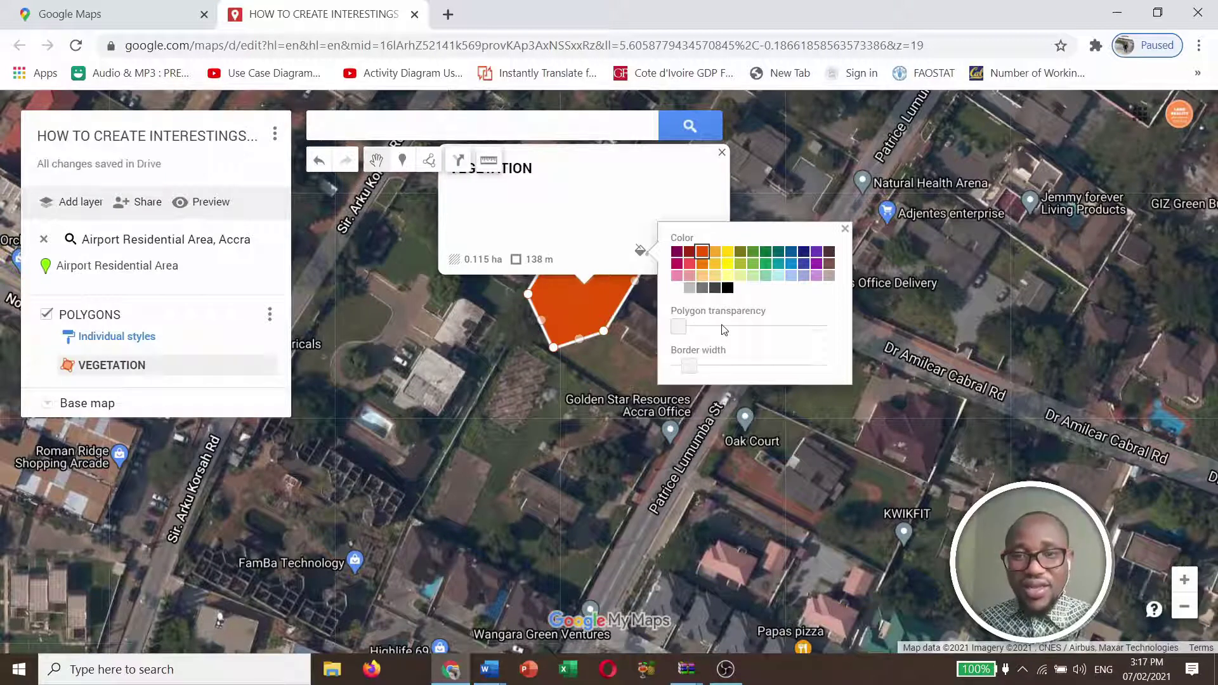
{"action": "left_click", "coordinate": [845, 229]}
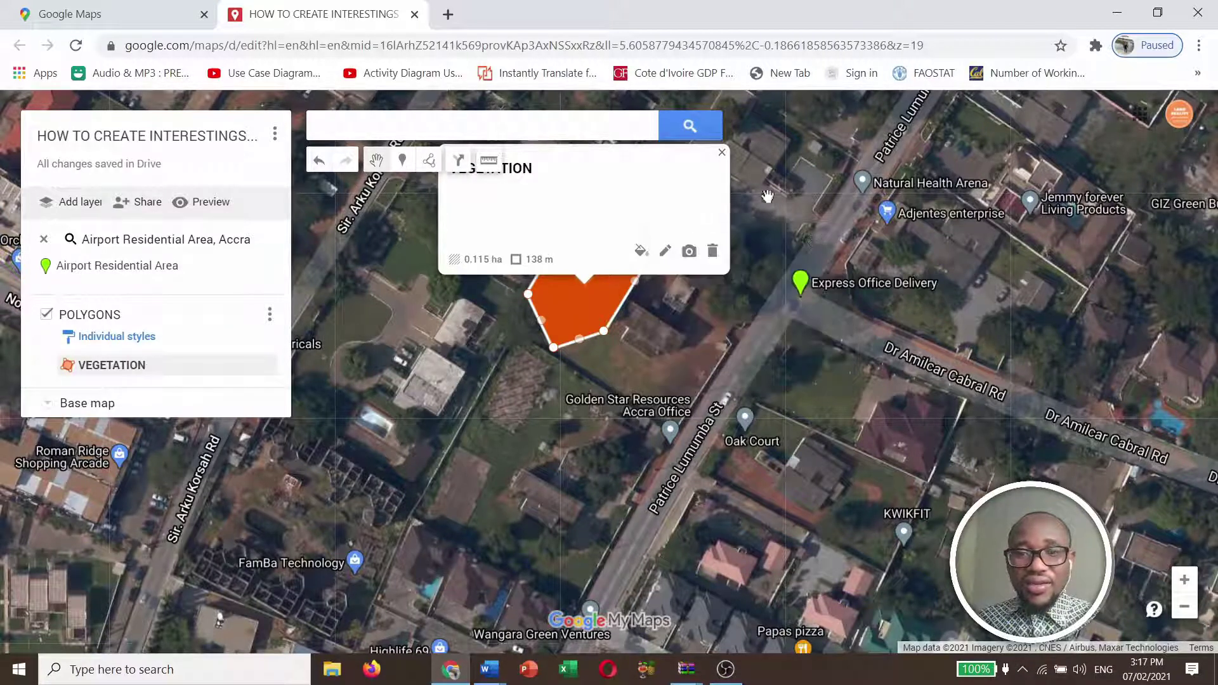
{"action": "left_click", "coordinate": [665, 251]}
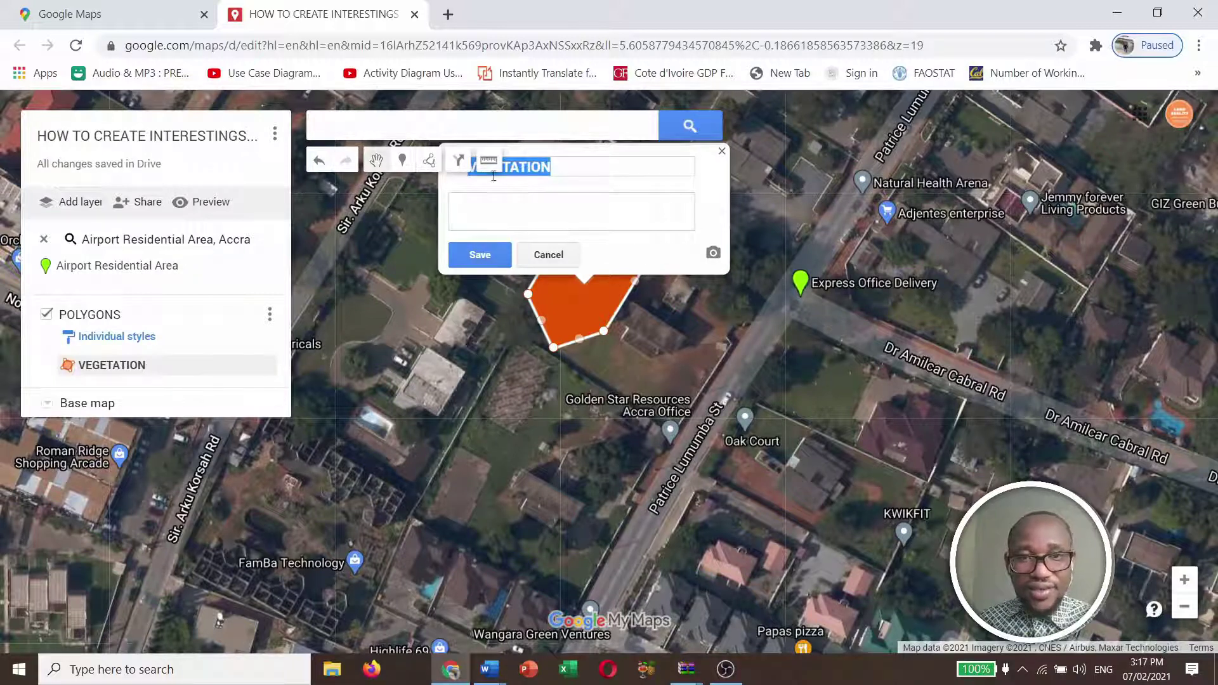
{"action": "left_click", "coordinate": [562, 259]}
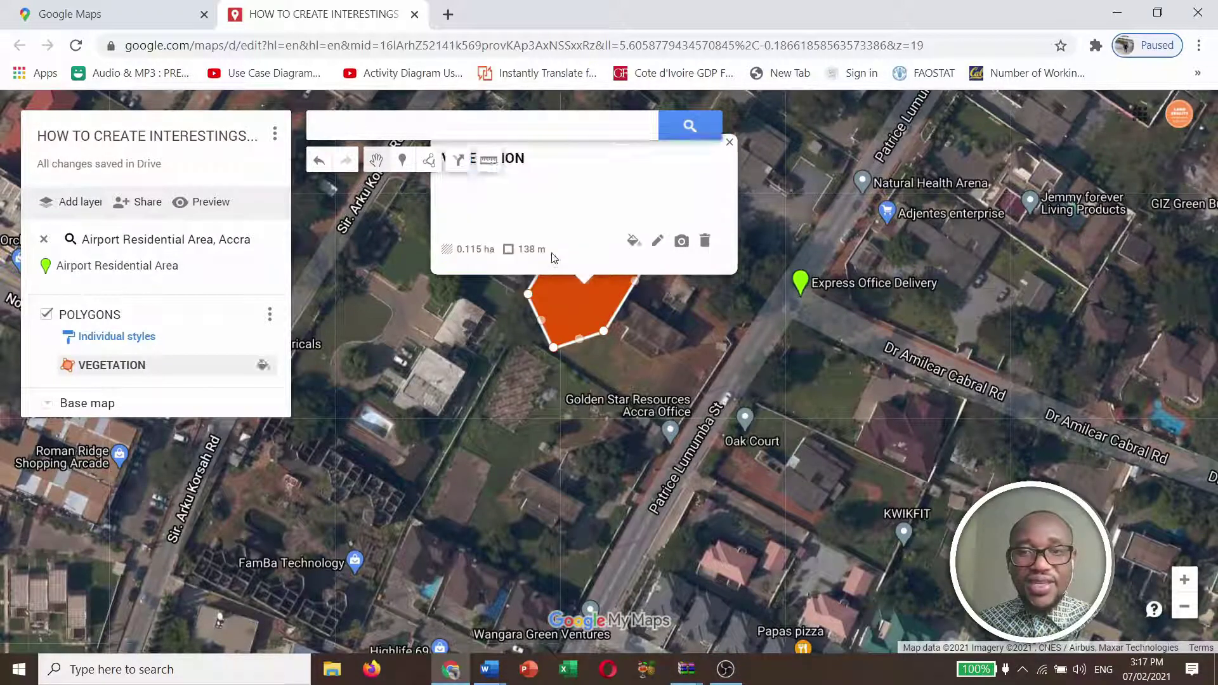
{"action": "left_click", "coordinate": [689, 253]}
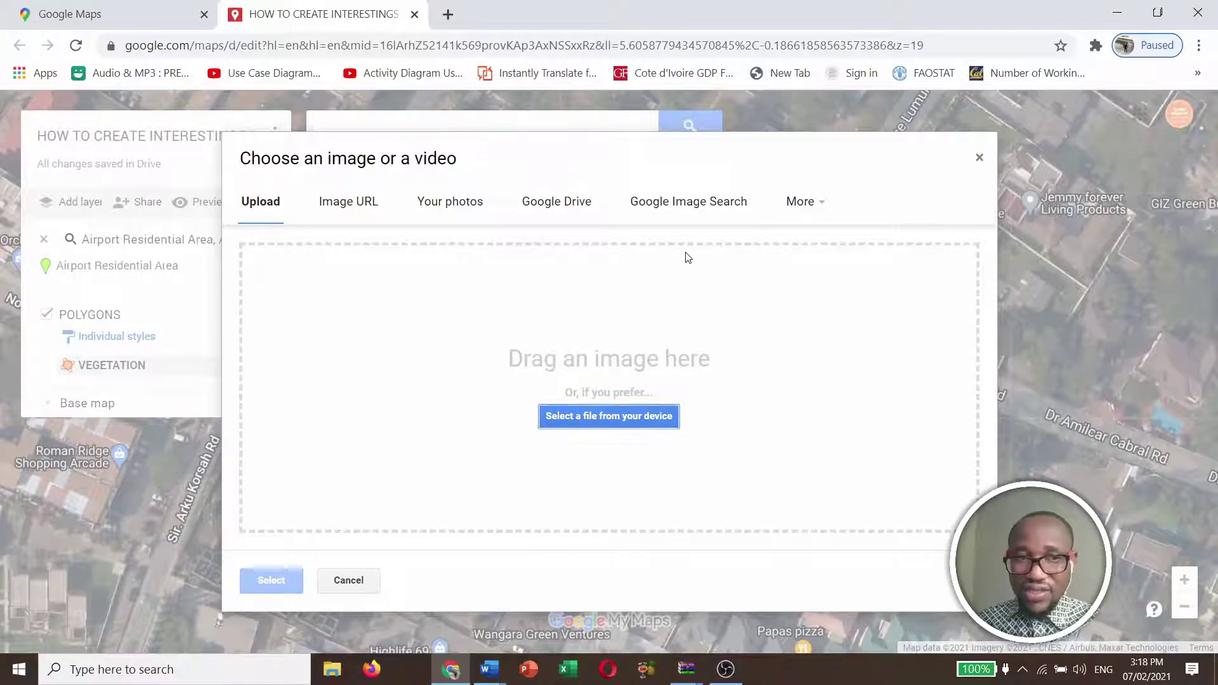
{"action": "left_click", "coordinate": [980, 159]}
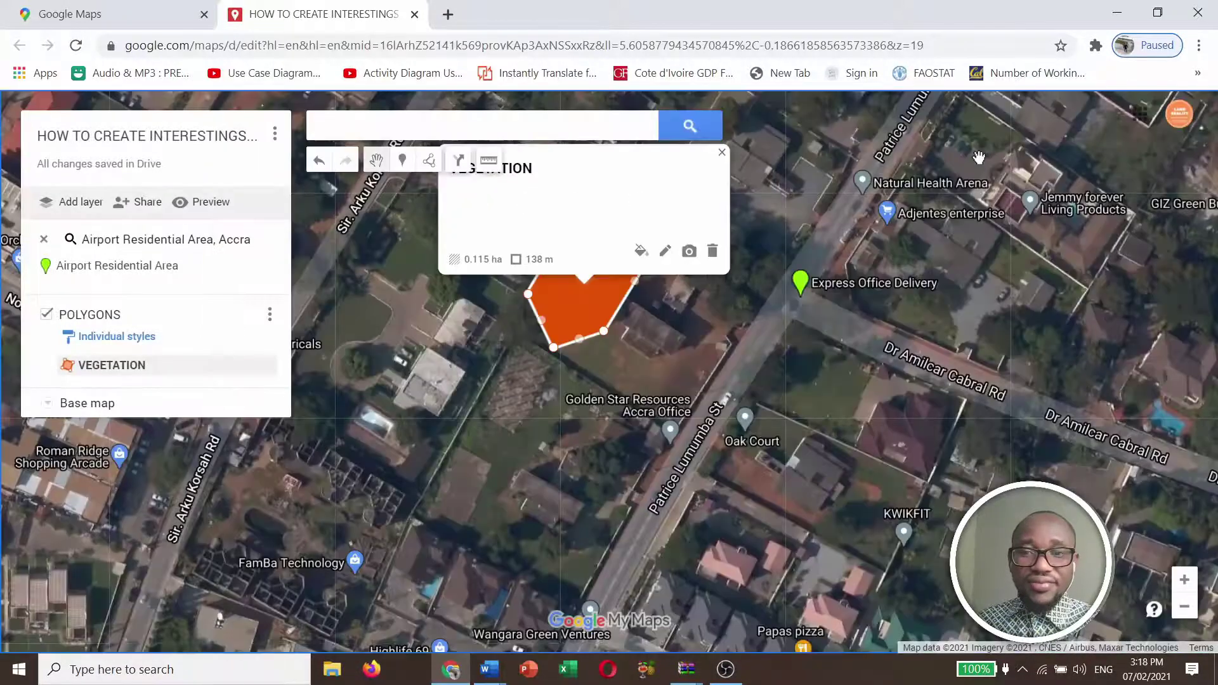
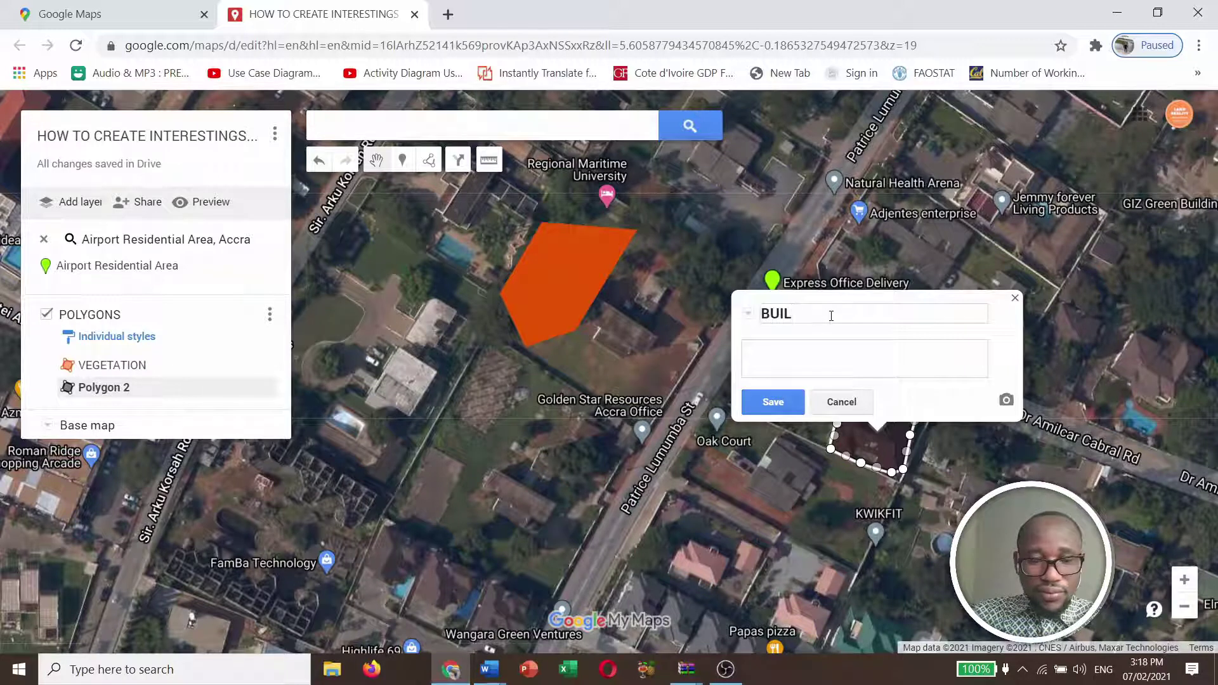
Save the second polygon under the name "BUILDING" and style it with a fully opaque indigo fill
{"action": "type", "text": "ING"}
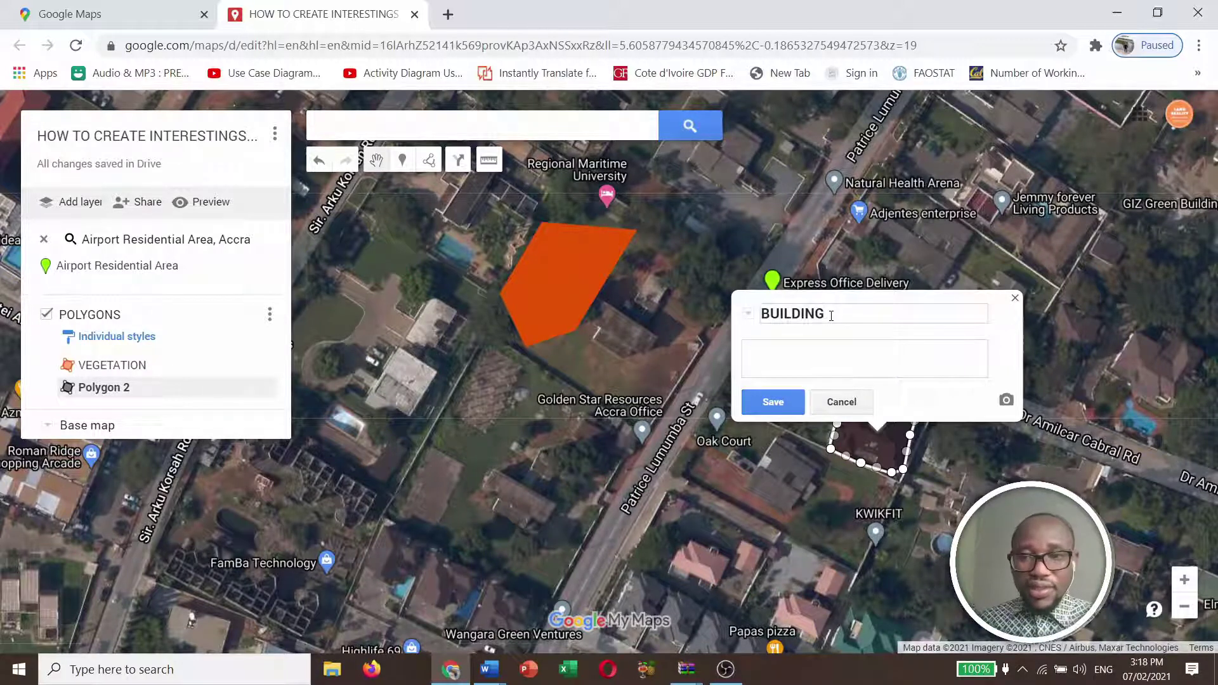
{"action": "left_click", "coordinate": [770, 405]}
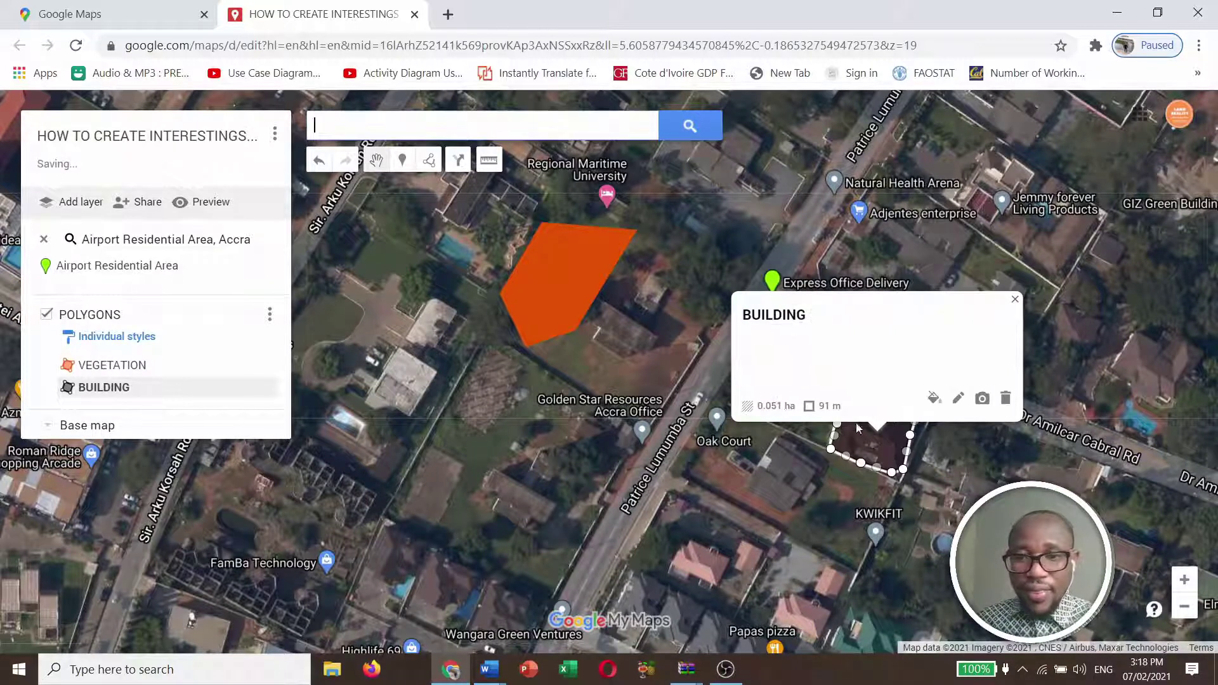
{"action": "left_click", "coordinate": [934, 398]}
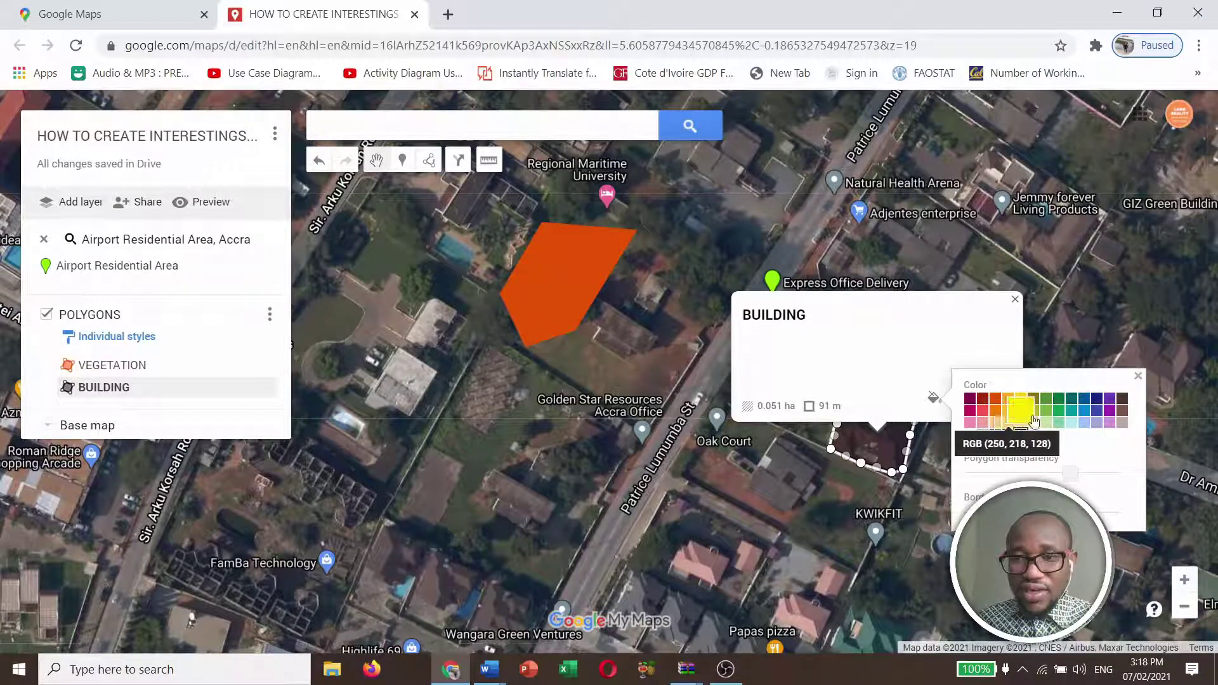
{"action": "left_click", "coordinate": [1112, 413]}
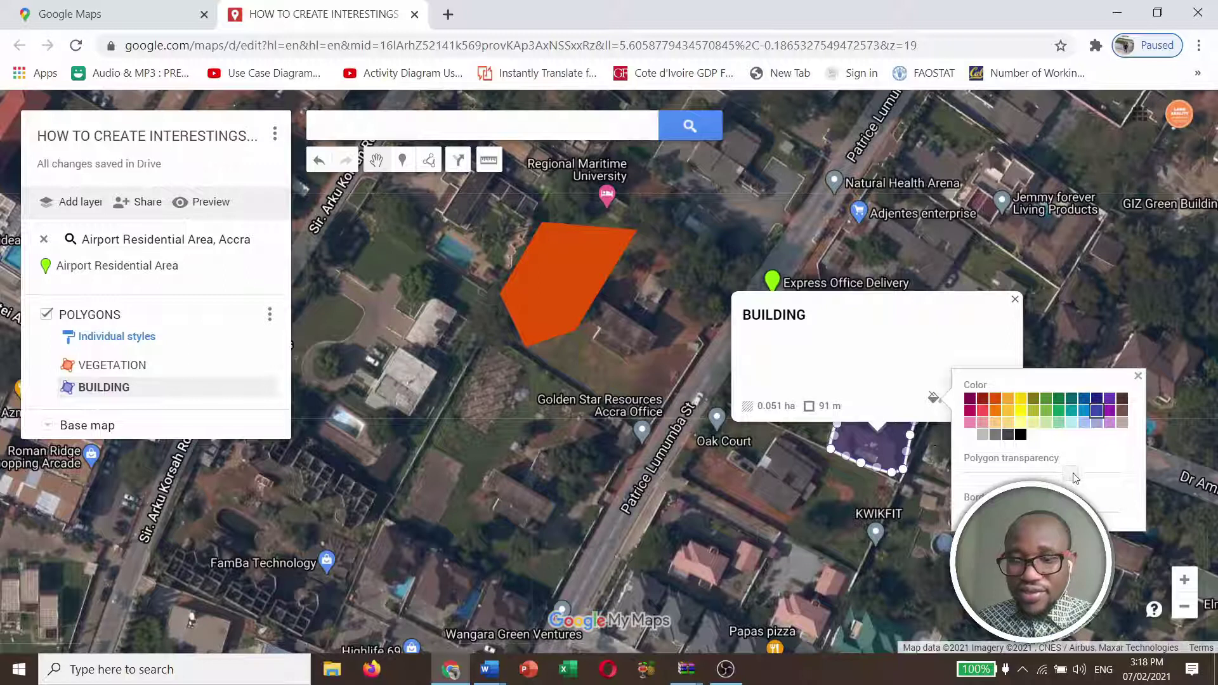
{"action": "left_click_drag", "start_coordinate": [1077, 480], "coordinate": [955, 480]}
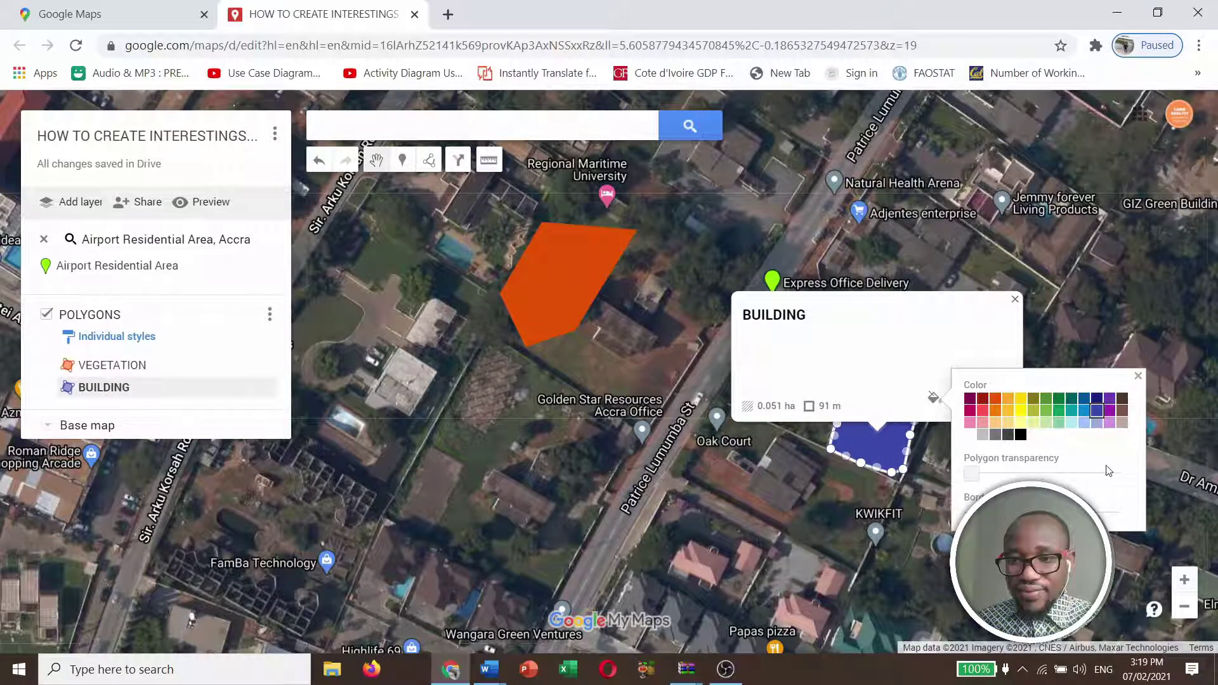
Close the BUILDING polygon's style settings and details, and add a new layer named "LINES"
{"action": "left_click", "coordinate": [1139, 376]}
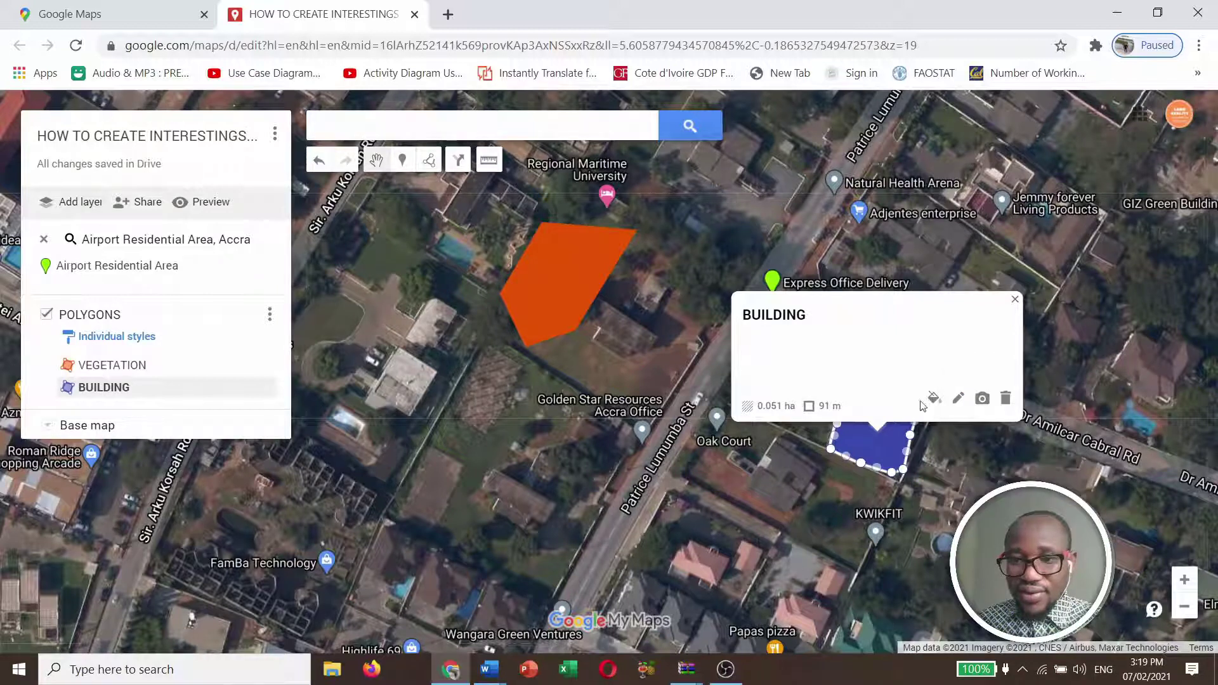
{"action": "left_click", "coordinate": [1016, 301]}
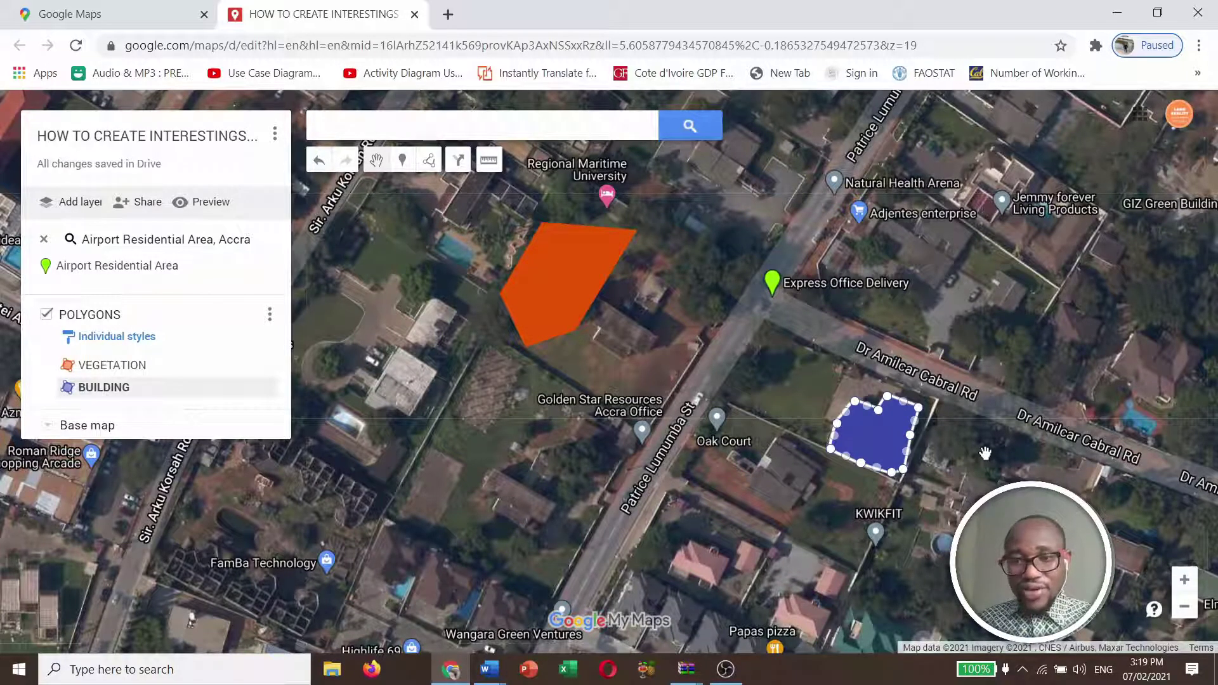
{"action": "left_click", "coordinate": [83, 204]}
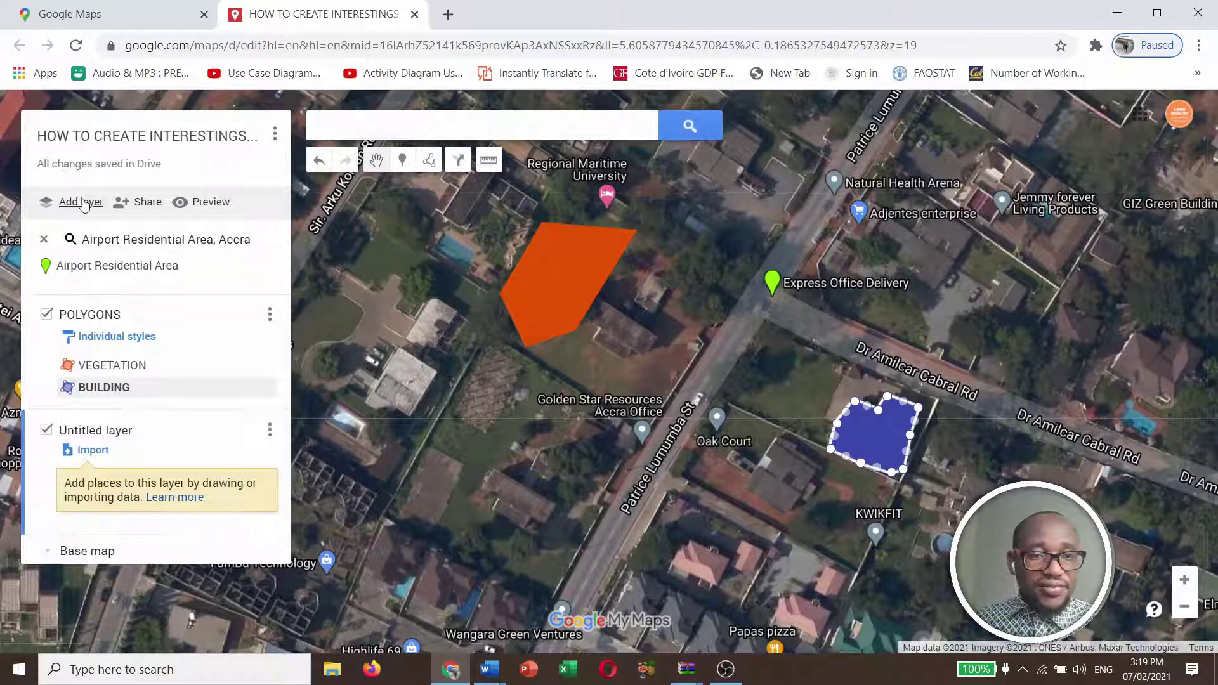
{"action": "left_click", "coordinate": [272, 430]}
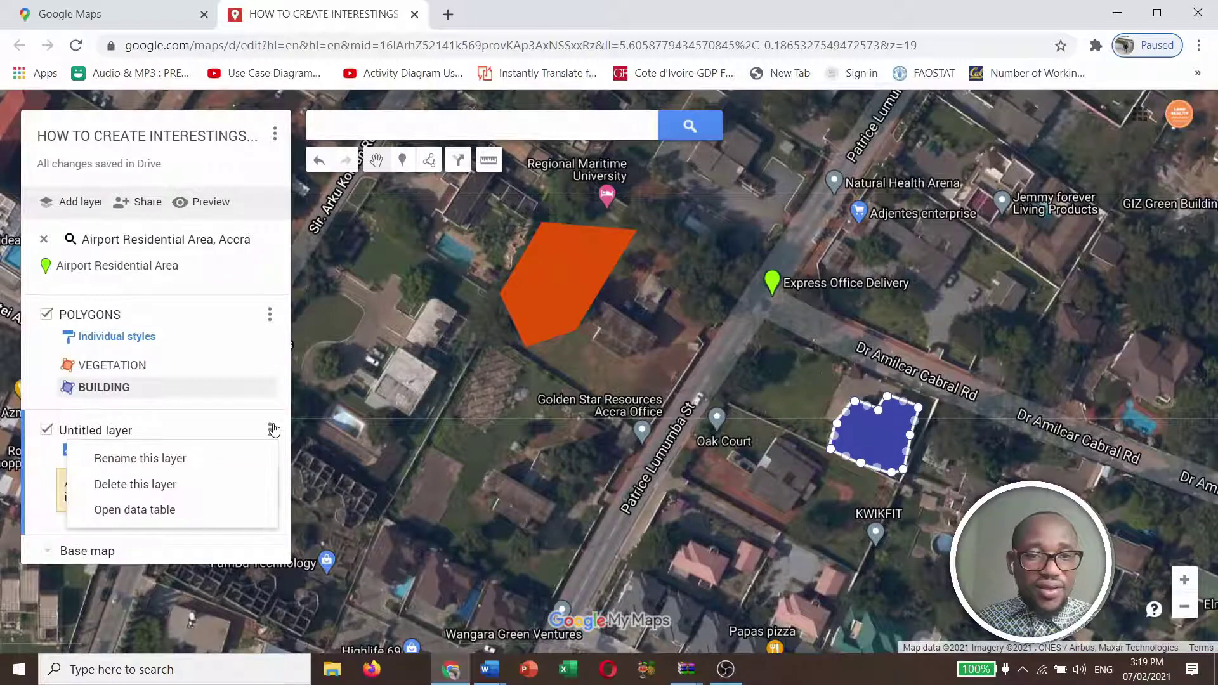
{"action": "left_click", "coordinate": [168, 460]}
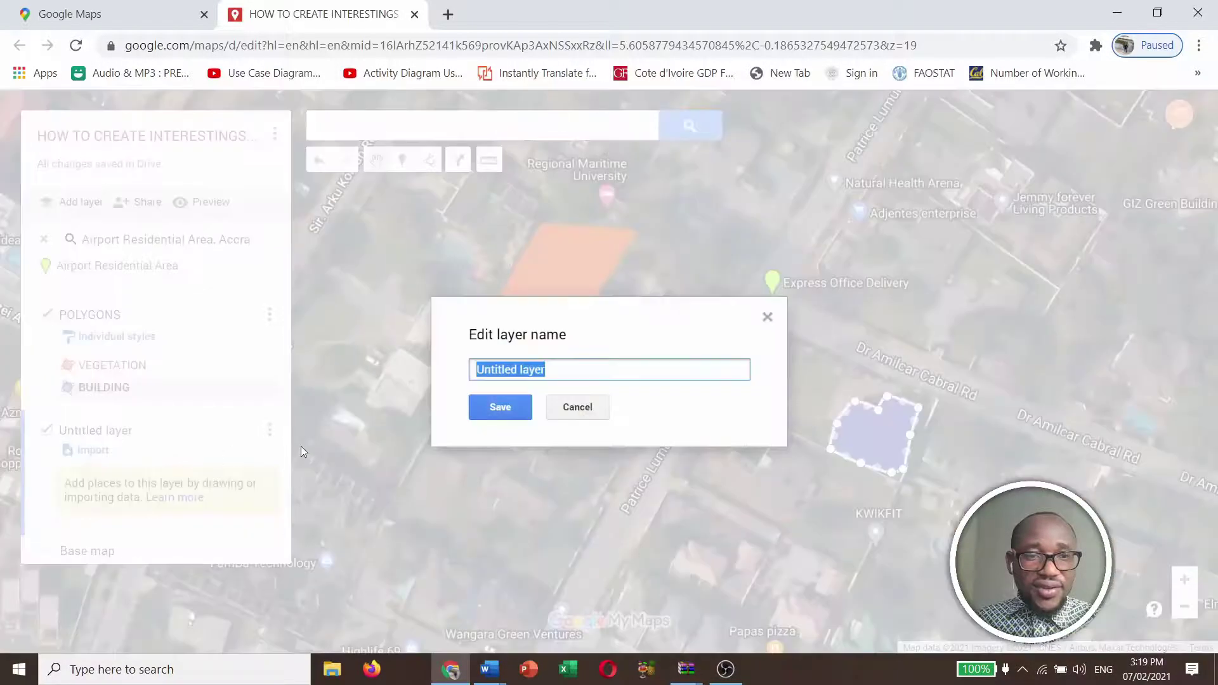
{"action": "left_click", "coordinate": [569, 372]}
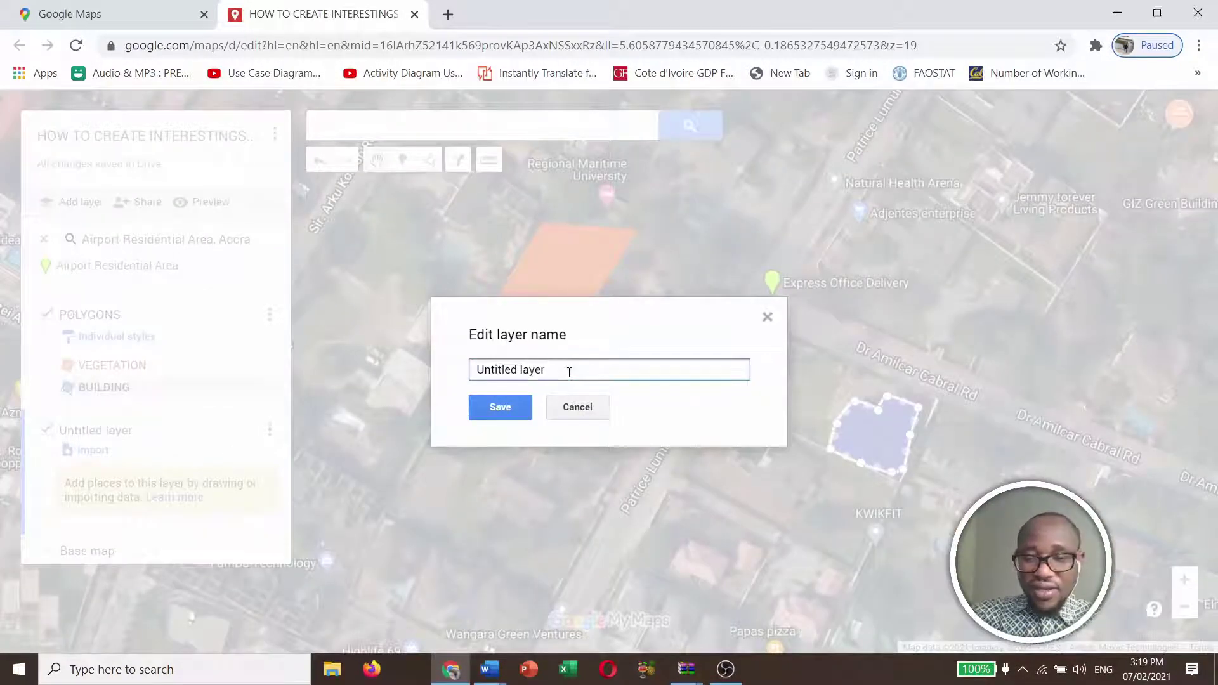
{"action": "key", "text": "BackSpace"}
{"action": "key", "text": "BackSpace"}
{"action": "key", "text": "BackSpace"}
{"action": "key", "text": "BackSpace"}
{"action": "key", "text": "BackSpace"}
{"action": "key", "text": "BackSpace"}
{"action": "key", "text": "BackSpace"}
{"action": "key", "text": "BackSpace"}
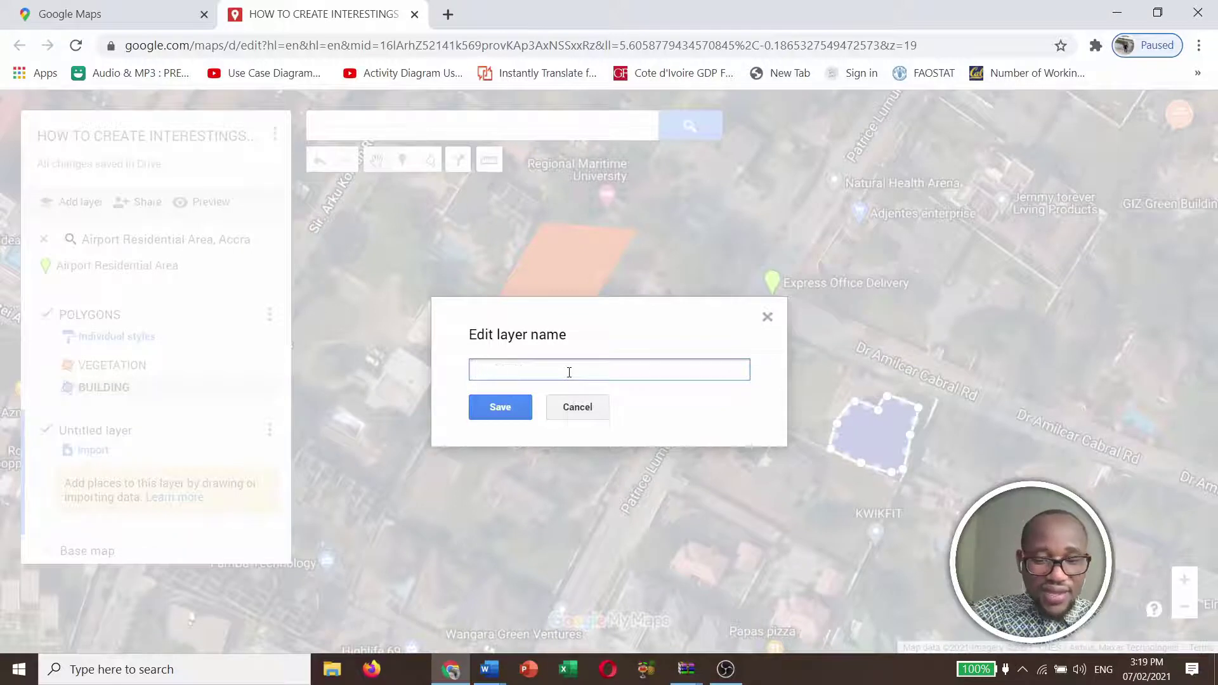
{"action": "type", "text": "LINES"}
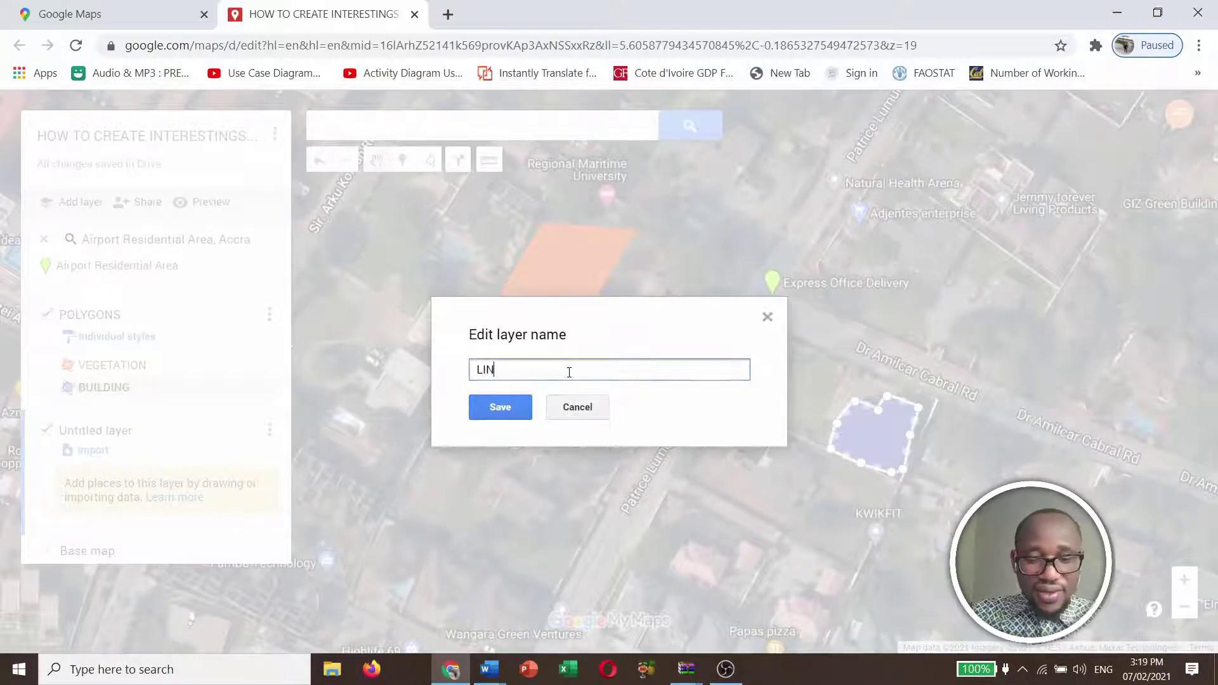
{"action": "left_click", "coordinate": [500, 408]}
Draw a line about 207 m long along Patrice Lumumba St, from near Royal Times up to Natural Health Arena
{"action": "left_click_drag", "start_coordinate": [755, 454], "coordinate": [814, 327]}
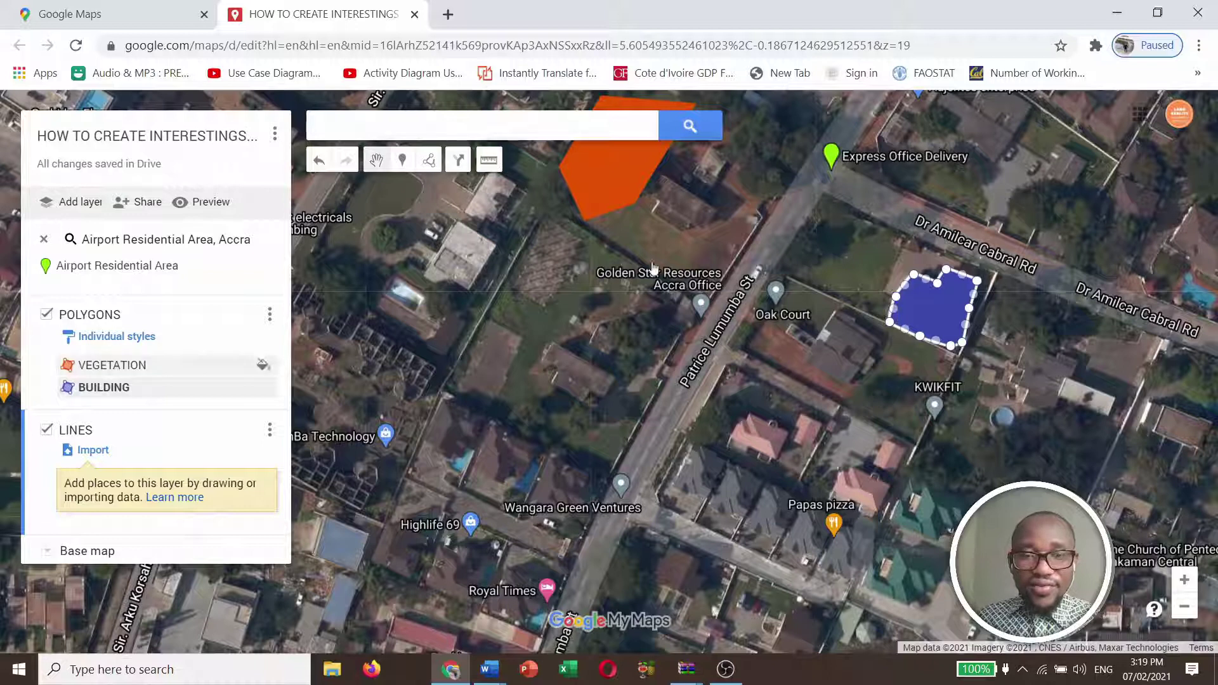
{"action": "left_click", "coordinate": [433, 163]}
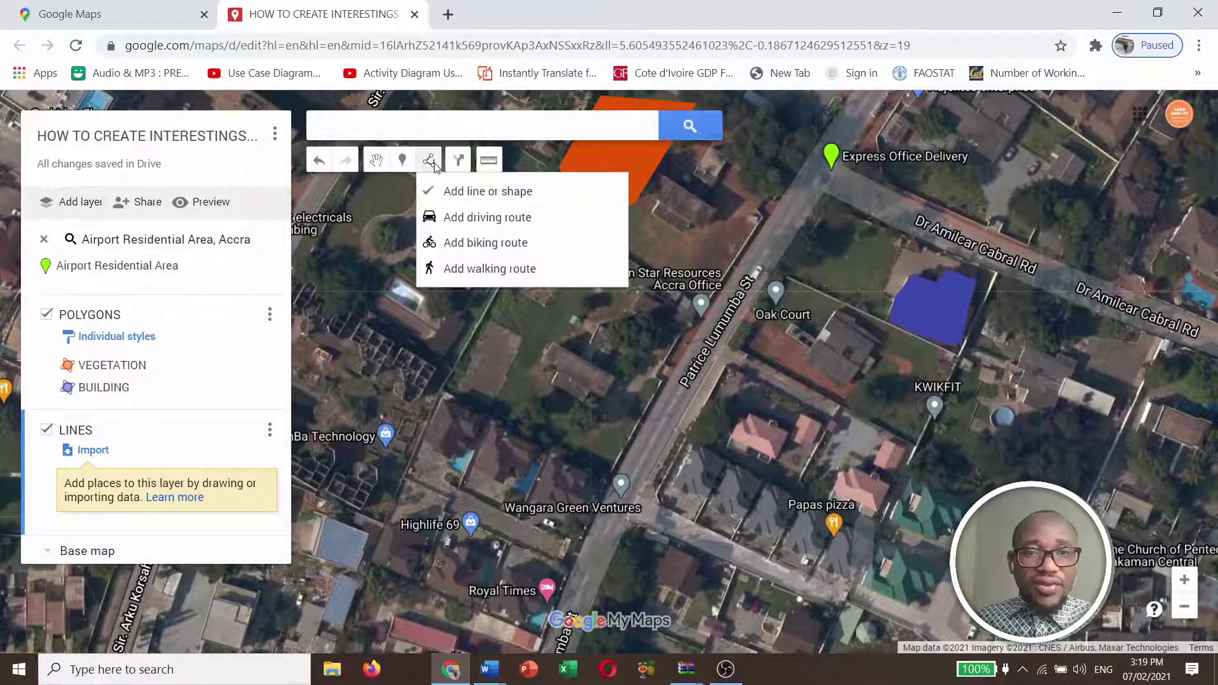
{"action": "left_click", "coordinate": [476, 194]}
{"action": "left_click", "coordinate": [577, 598]}
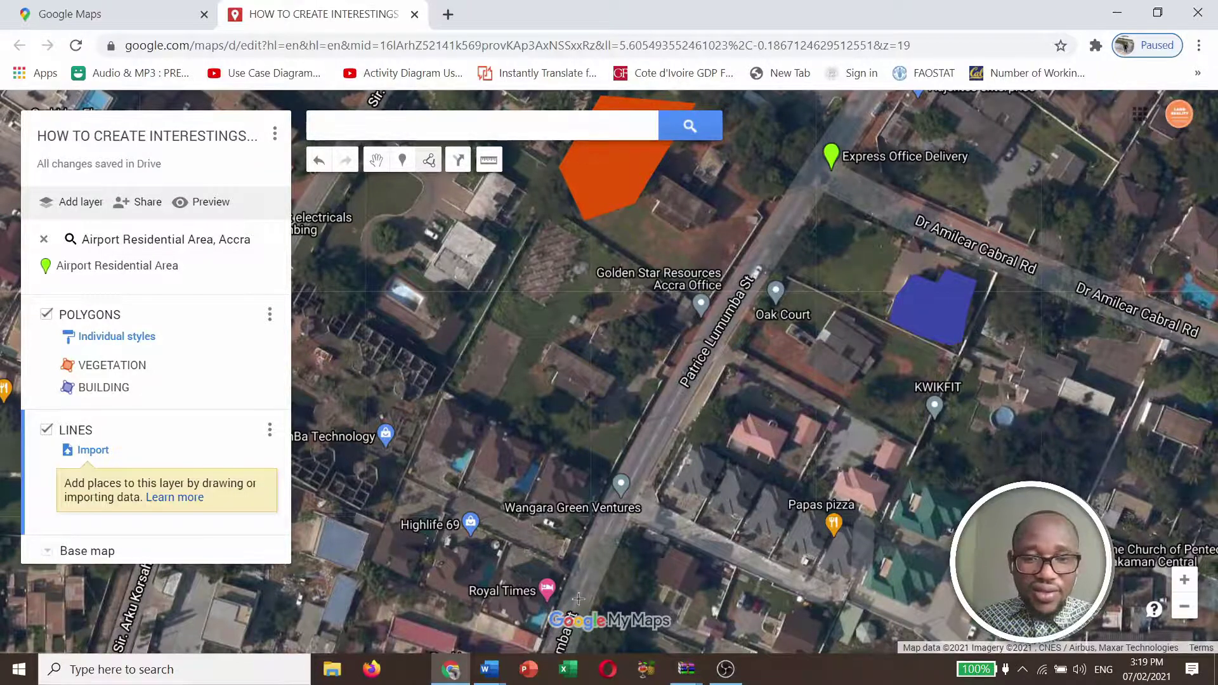
{"action": "left_click", "coordinate": [681, 387]}
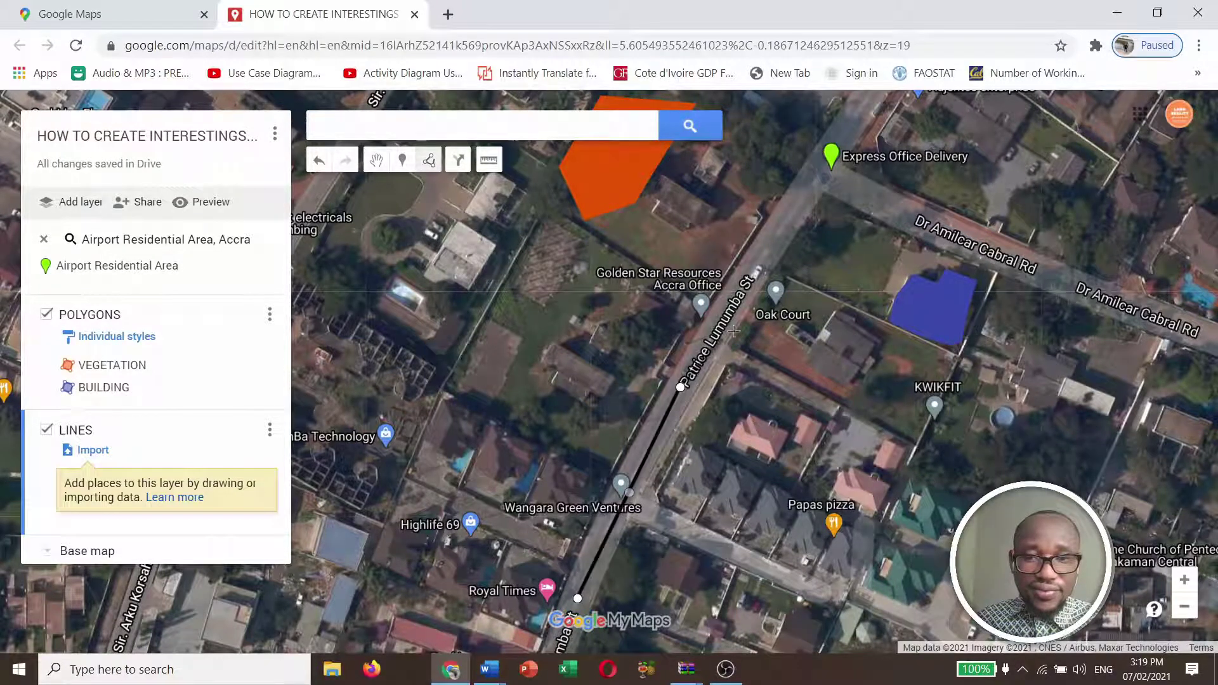
{"action": "left_click", "coordinate": [810, 177]}
{"action": "left_click_drag", "start_coordinate": [838, 130], "coordinate": [844, 240]}
{"action": "left_click", "coordinate": [890, 184]}
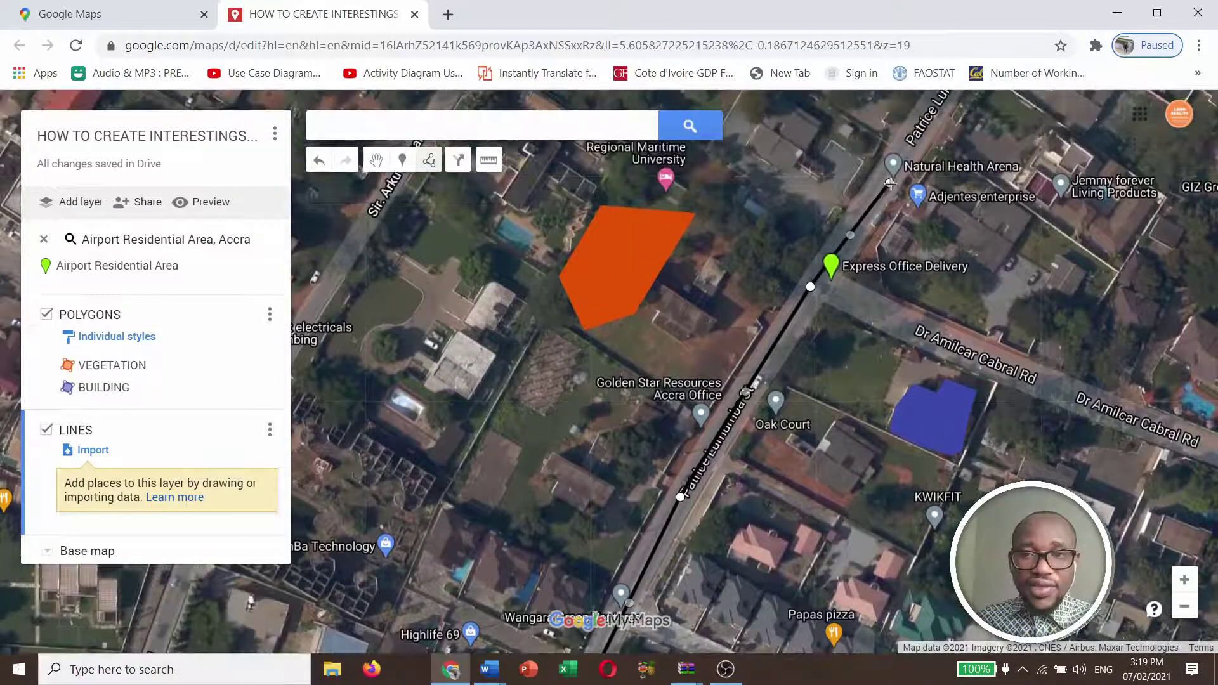
{"action": "left_click", "coordinate": [890, 183]}
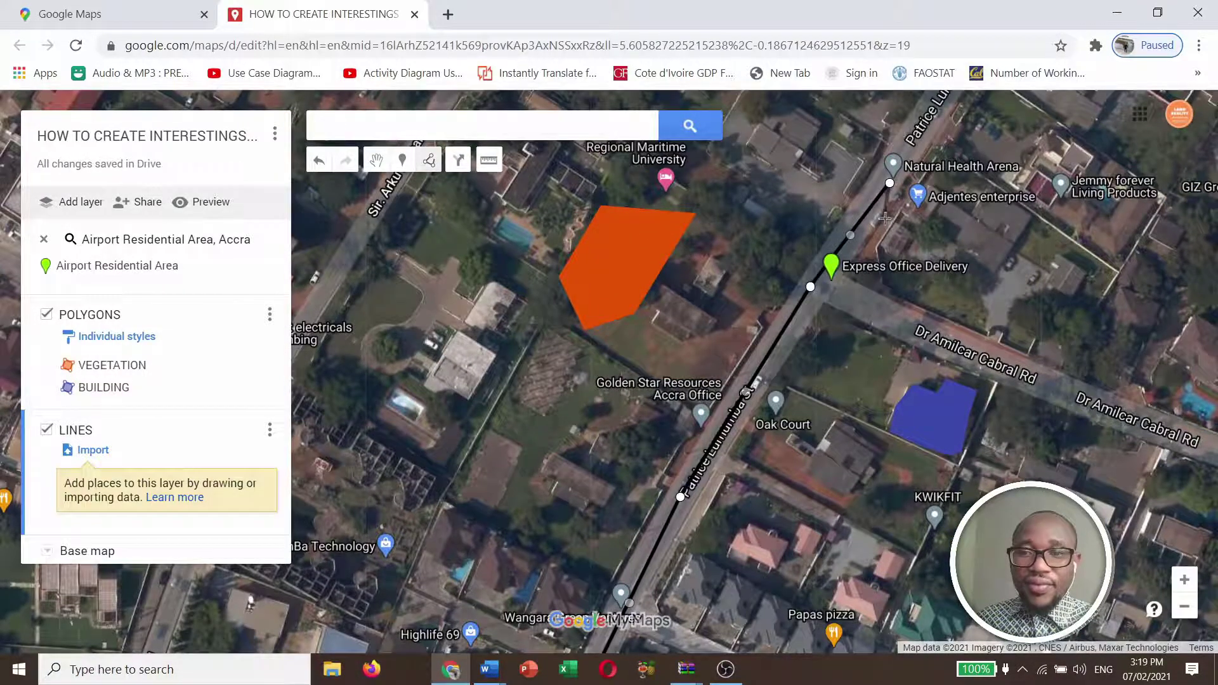
{"action": "scroll", "coordinate": [891, 188], "scroll_direction": "up", "scroll_amount": 1}
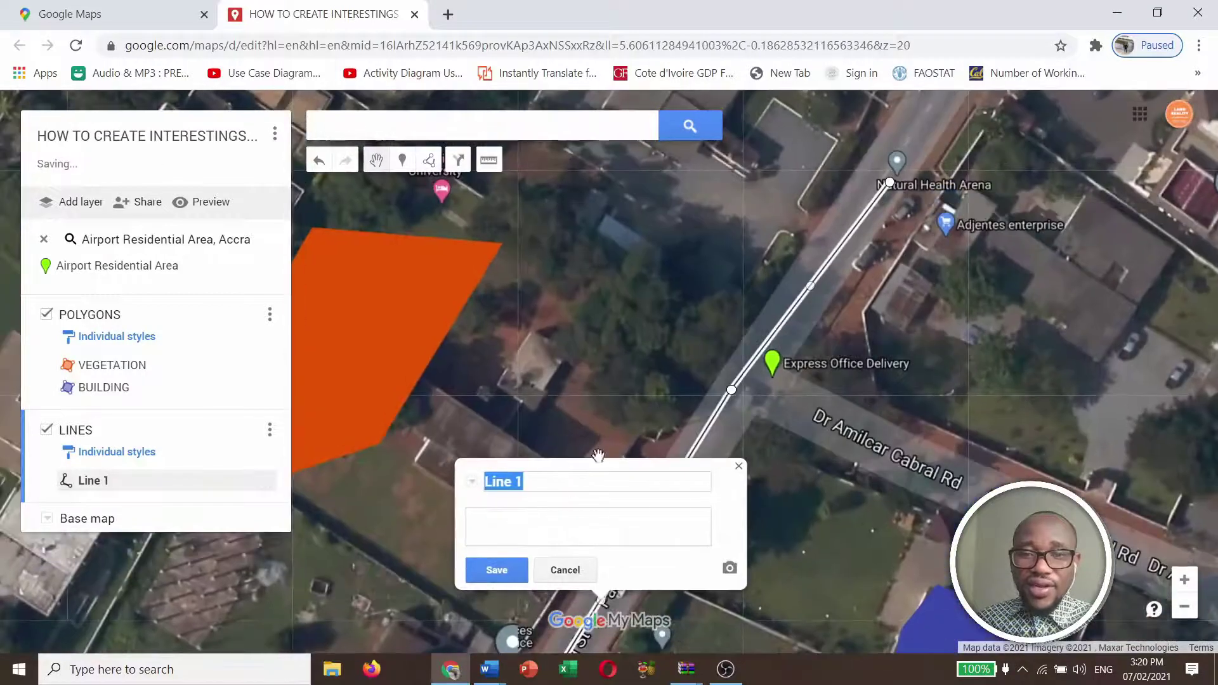
Name the Patrice Lumumba St line "PATRICE L" and save it with the description left empty
{"action": "left_click", "coordinate": [552, 483]}
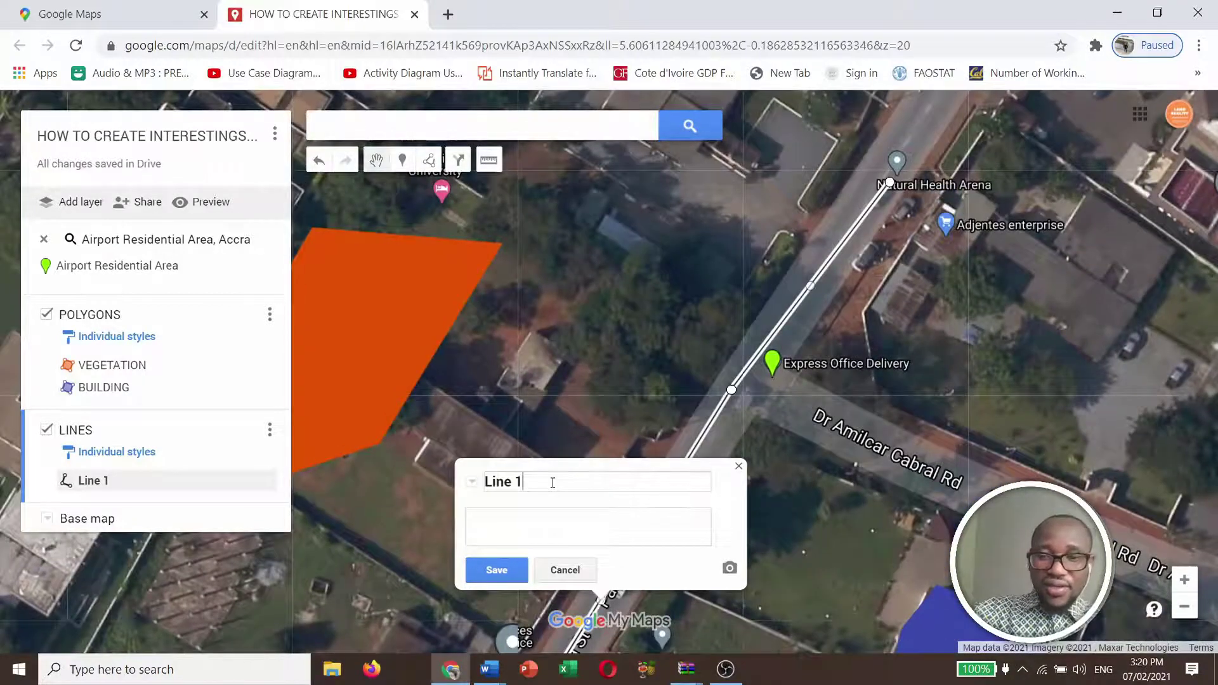
{"action": "key", "text": "BackSpace"}
{"action": "key", "text": "BackSpace"}
{"action": "key", "text": "BackSpace"}
{"action": "key", "text": "BackSpace"}
{"action": "key", "text": "BackSpace"}
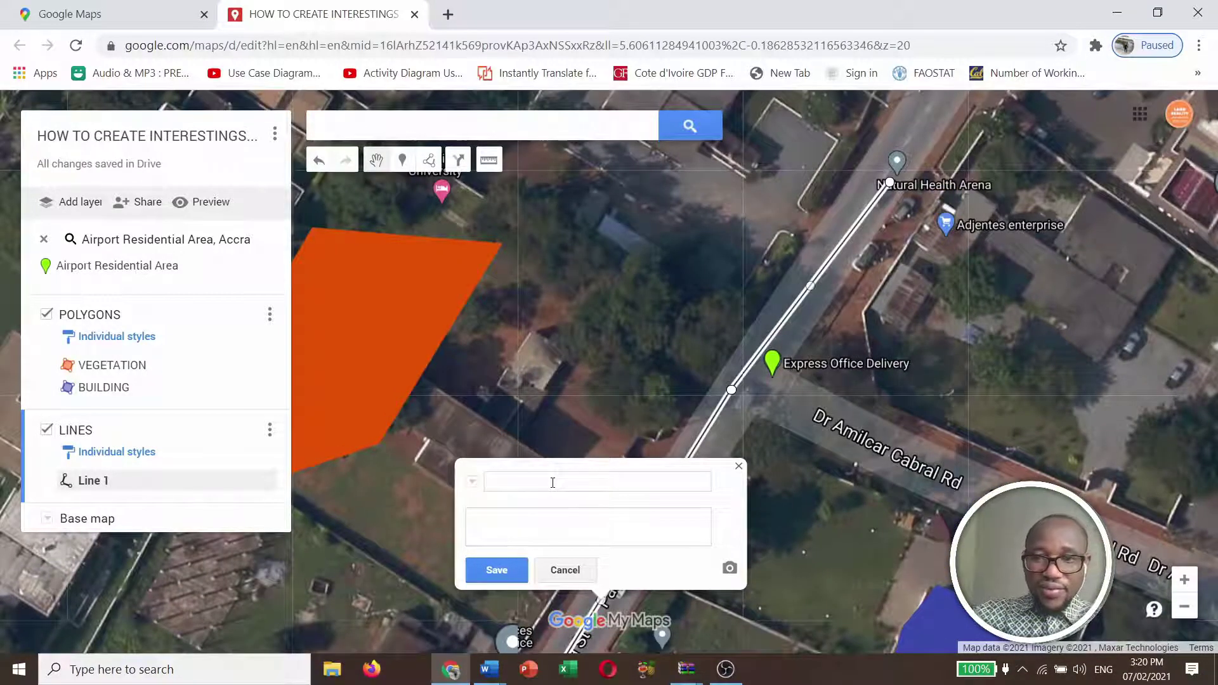
{"action": "scroll", "coordinate": [743, 316], "scroll_direction": "down", "scroll_amount": 1}
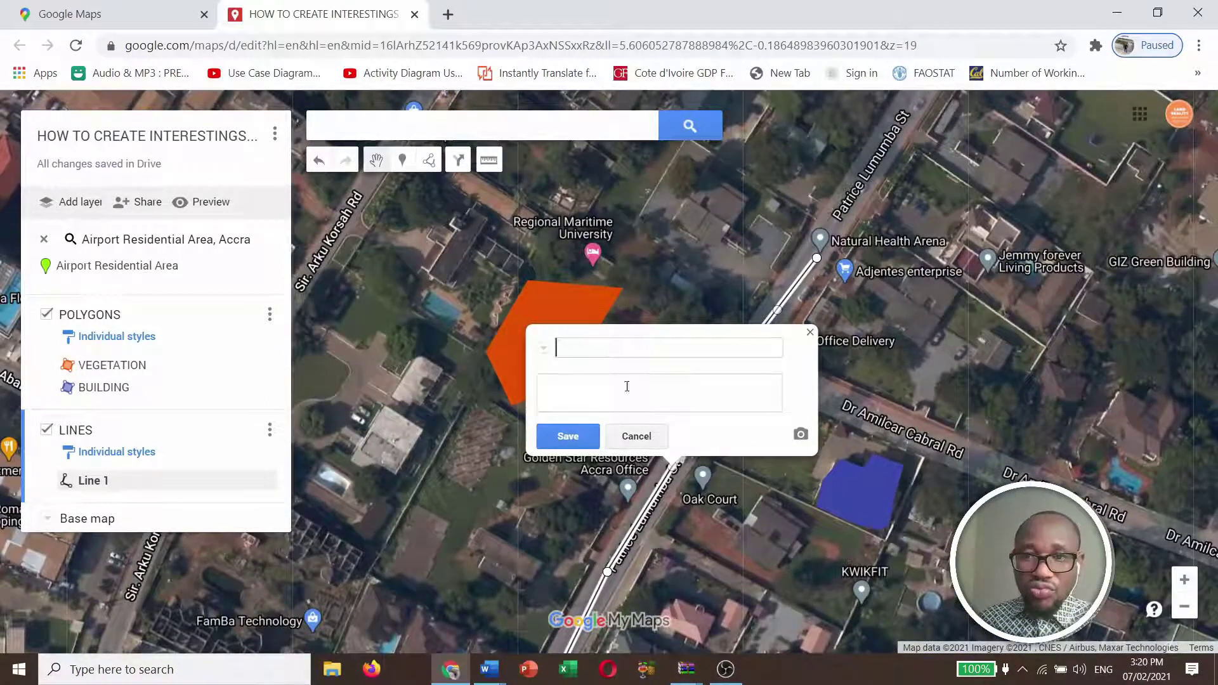
{"action": "type", "text": "PATRICE"}
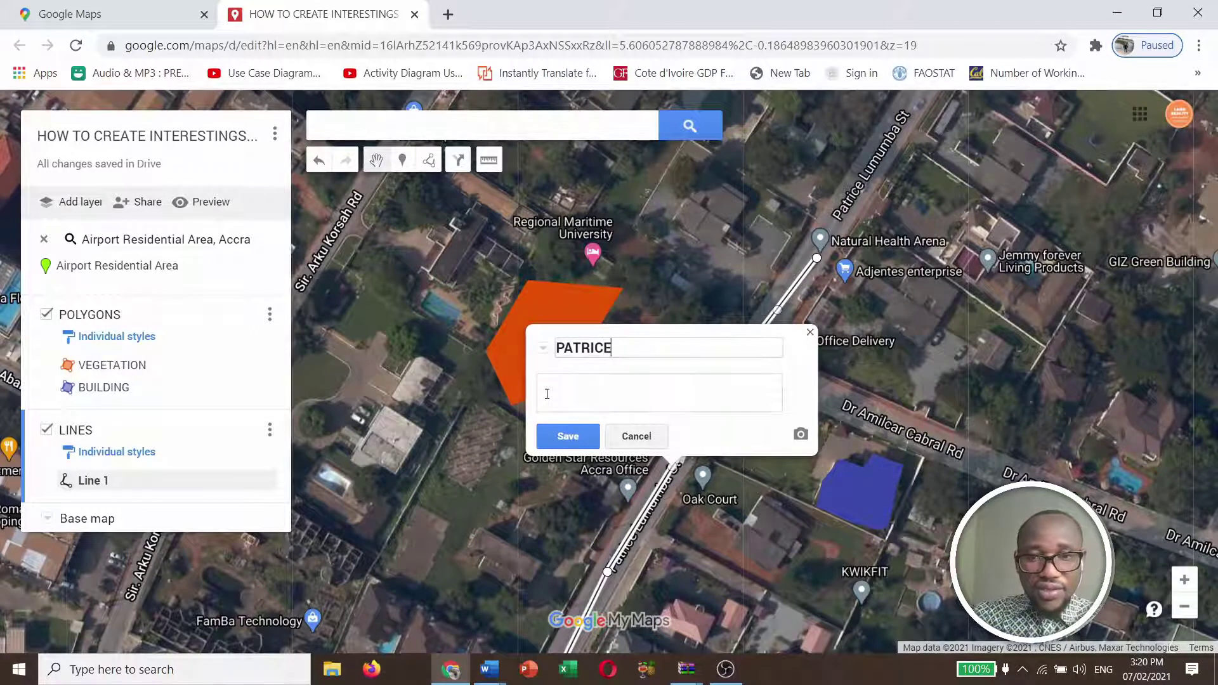
{"action": "type", "text": " L"}
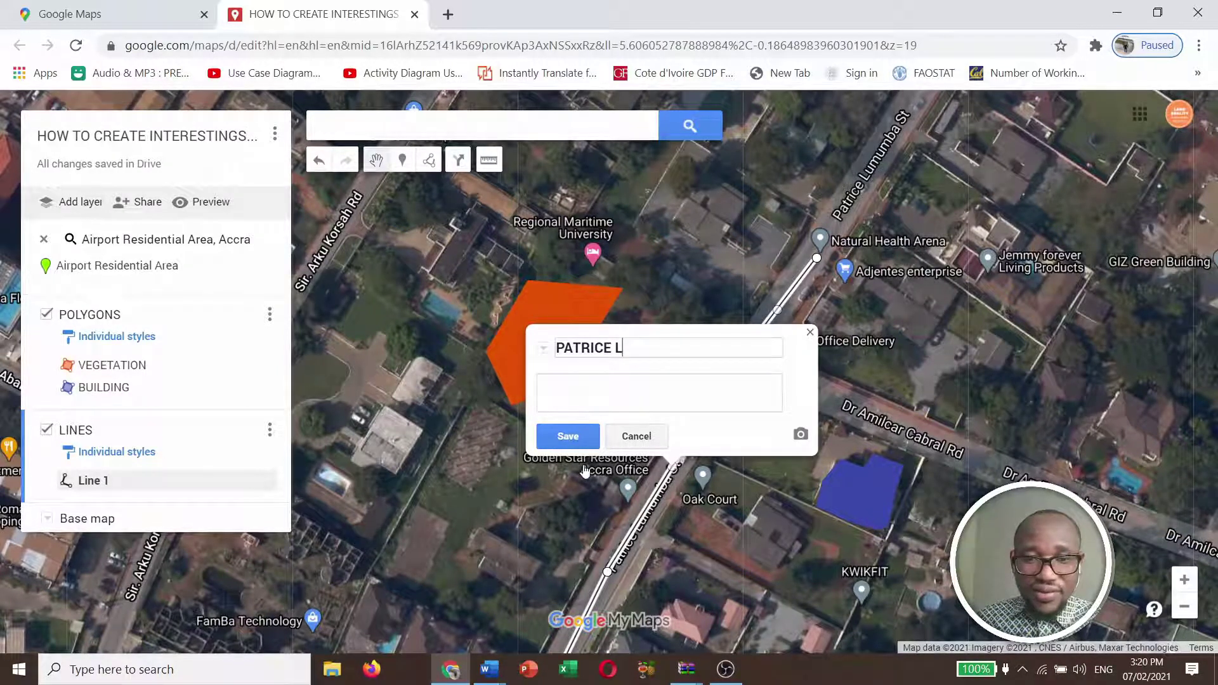
{"action": "left_click", "coordinate": [567, 436]}
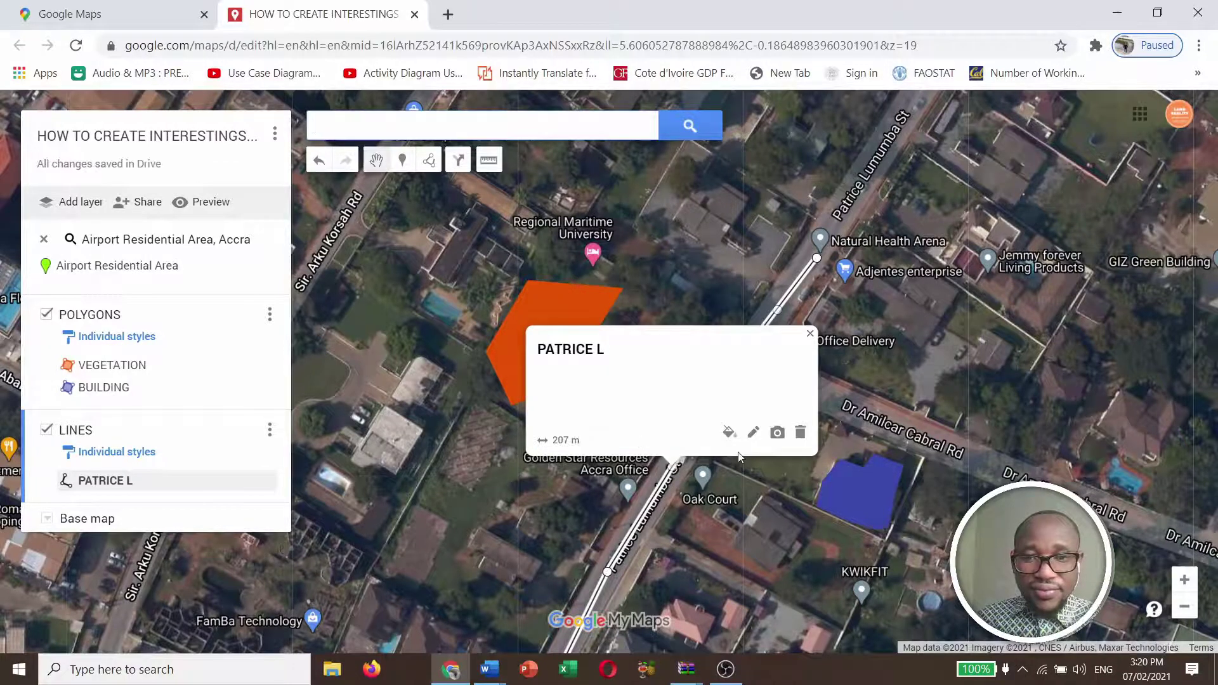
{"action": "left_click", "coordinate": [729, 432]}
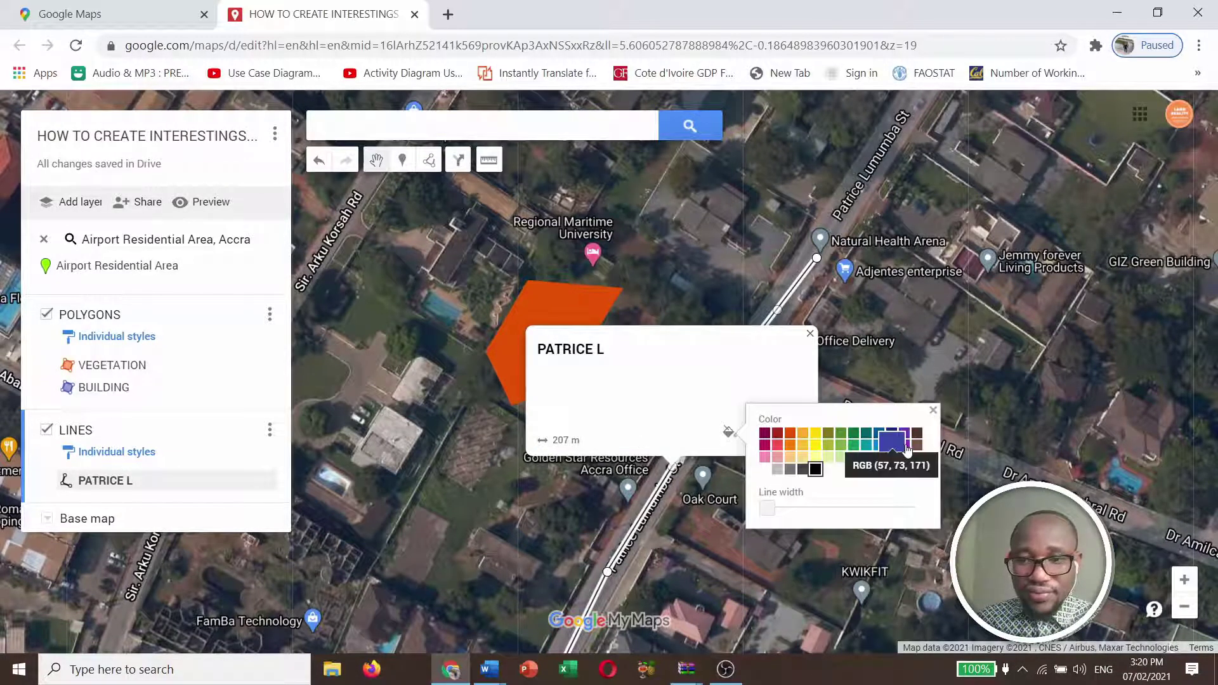
{"action": "left_click", "coordinate": [812, 445]}
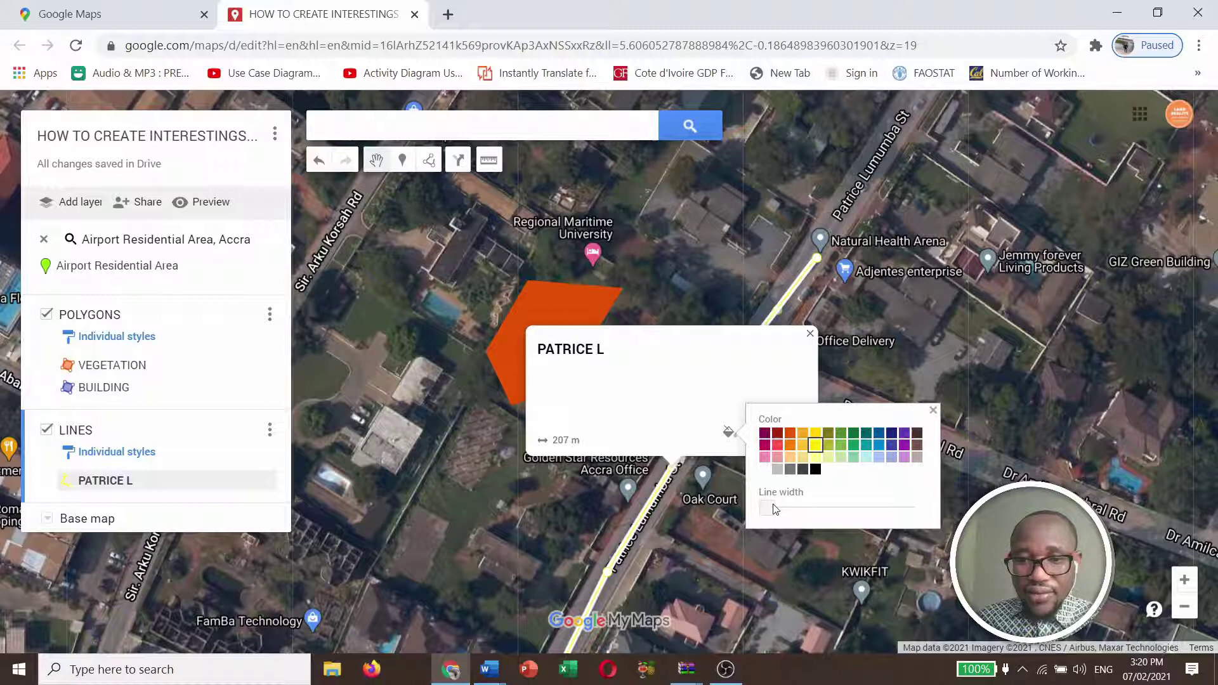
{"action": "left_click_drag", "start_coordinate": [775, 508], "coordinate": [817, 508]}
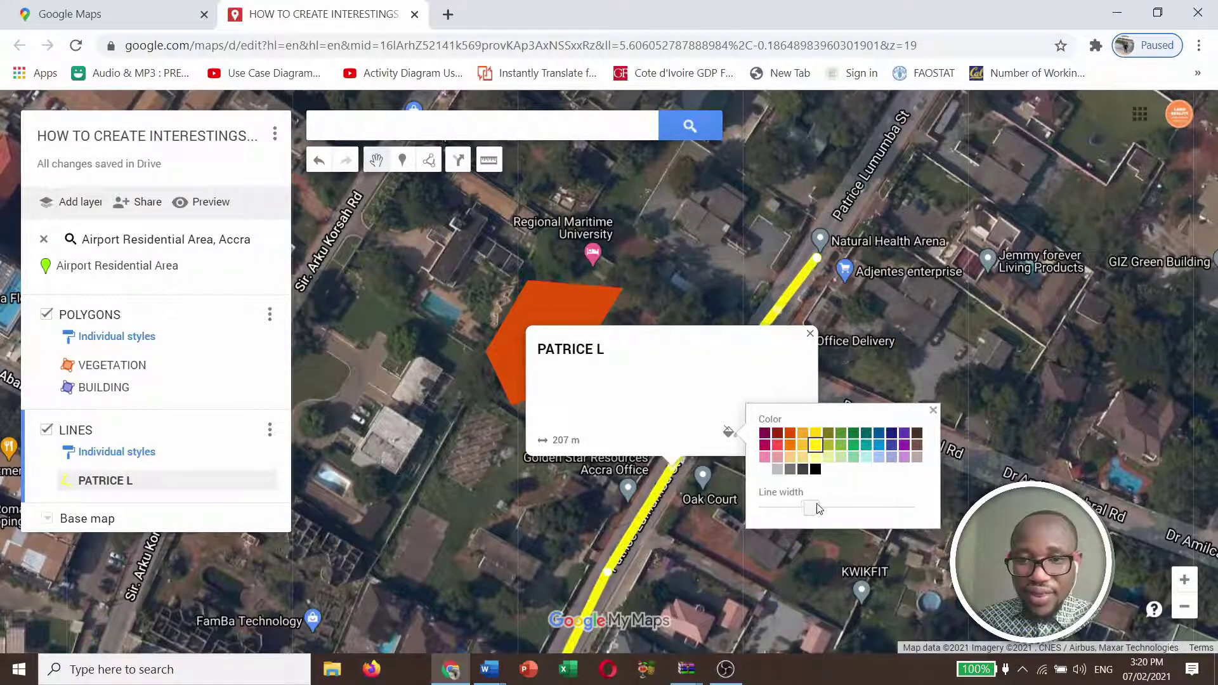
{"action": "left_click", "coordinate": [932, 412]}
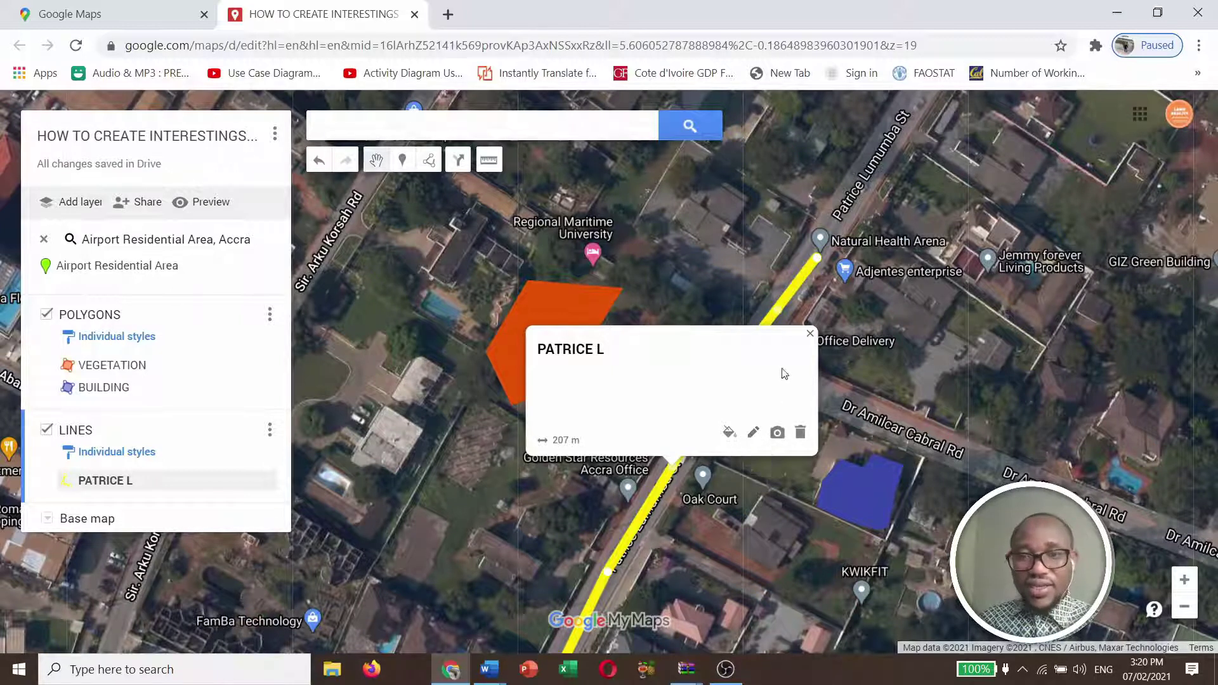
{"action": "left_click", "coordinate": [809, 333]}
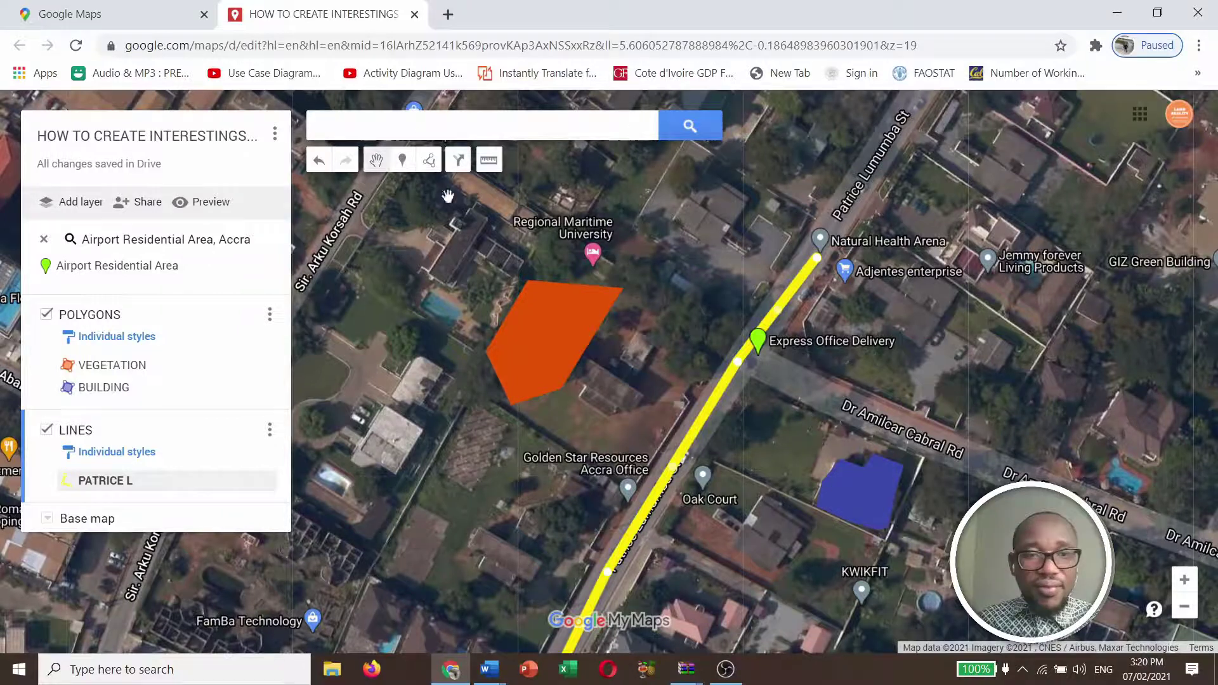
{"action": "left_click", "coordinate": [429, 160]}
{"action": "left_click", "coordinate": [475, 189]}
{"action": "left_click", "coordinate": [749, 362]}
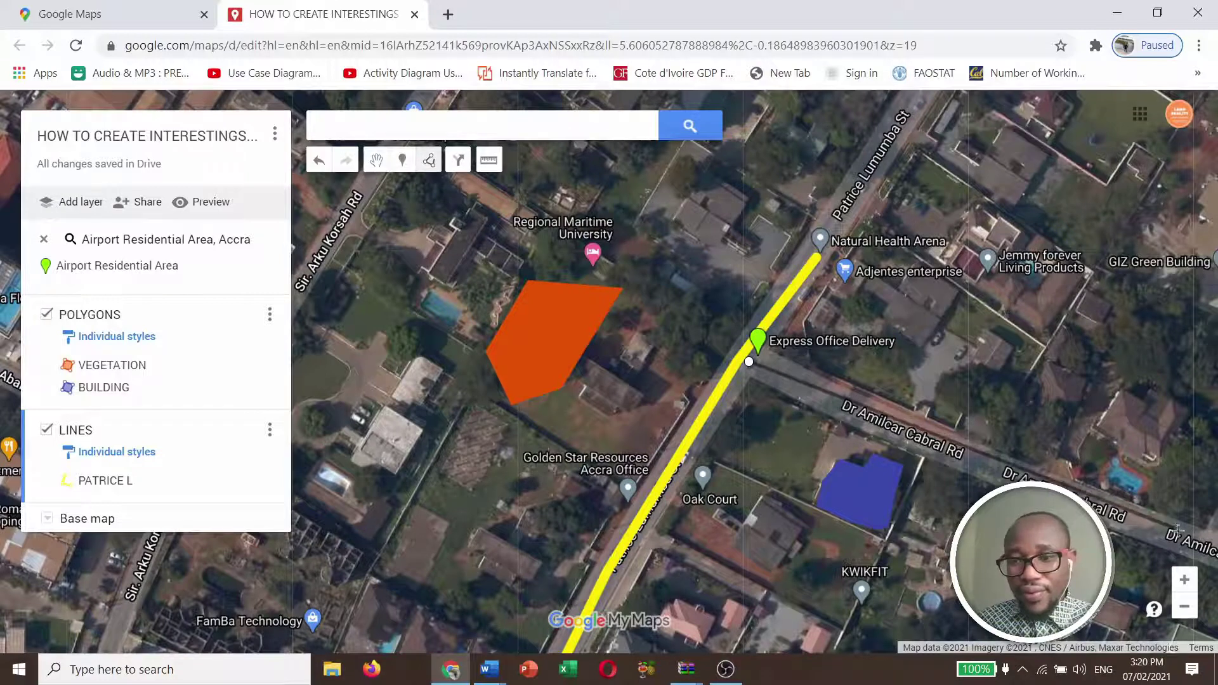
{"action": "left_click_drag", "start_coordinate": [1176, 532], "coordinate": [1046, 533]}
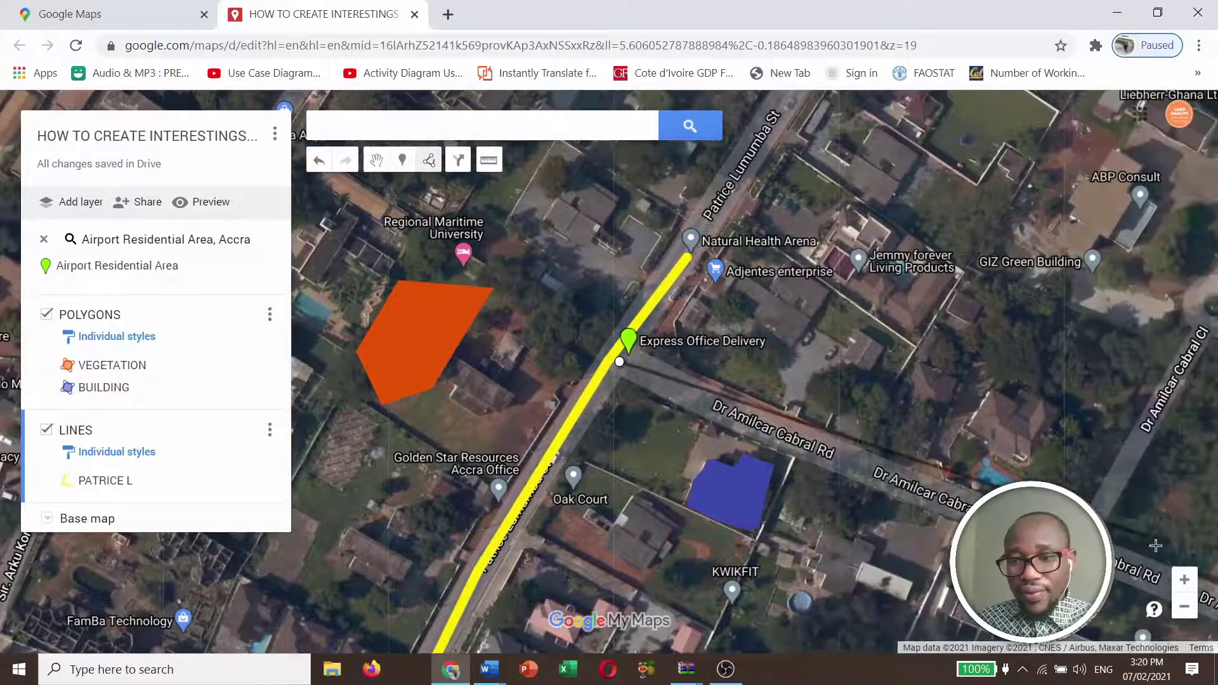
{"action": "double_click", "coordinate": [1137, 572]}
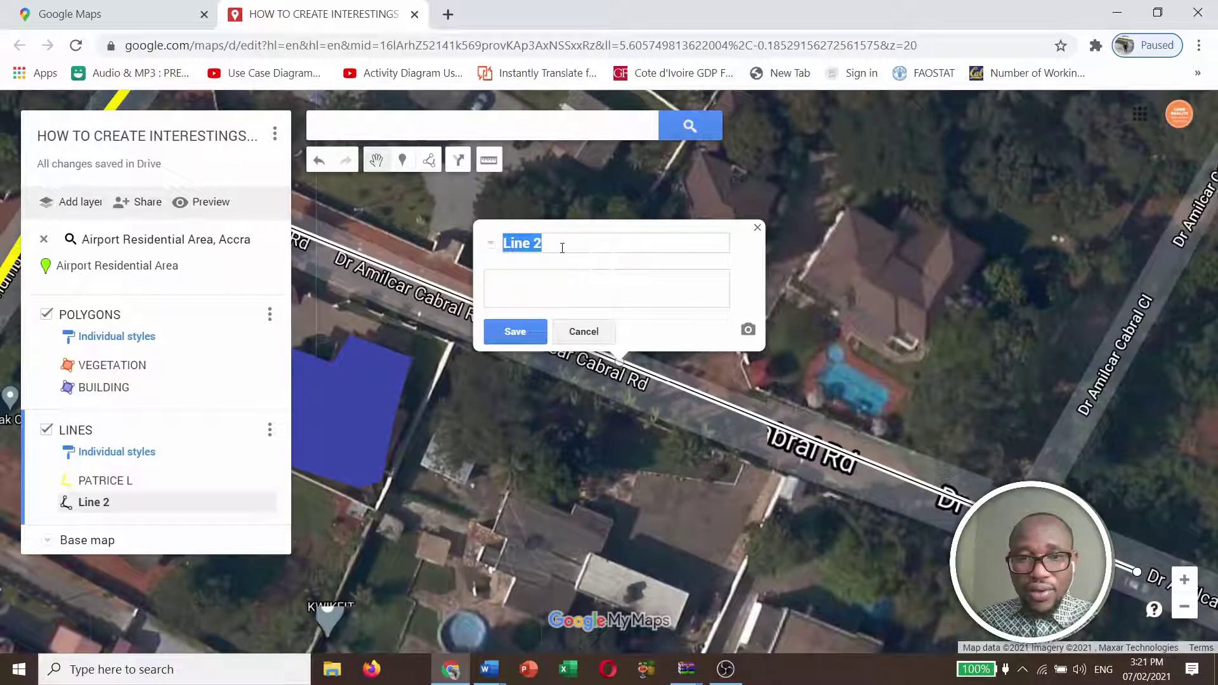
{"action": "key", "text": "Escape"}
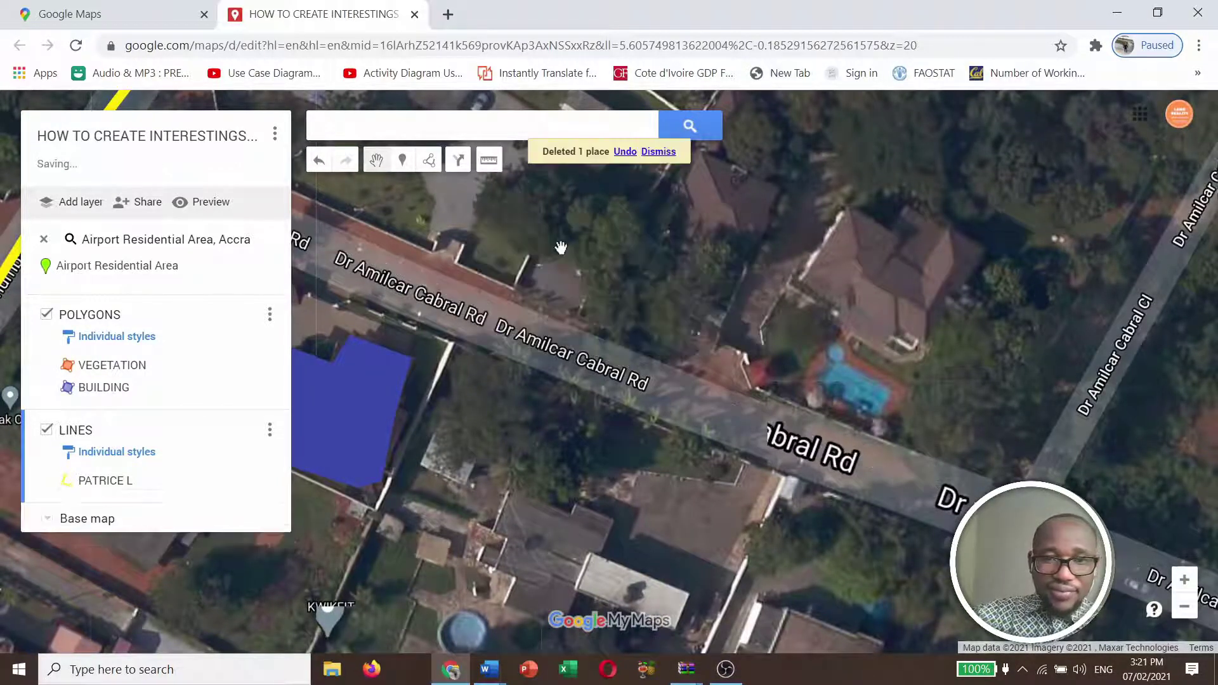
Draw a straight line along Dr Amilcar Cabral Rd, from the Patrice Lumumba St junction to just past Poki House Accra
{"action": "scroll", "coordinate": [598, 318], "scroll_direction": "down", "scroll_amount": 3}
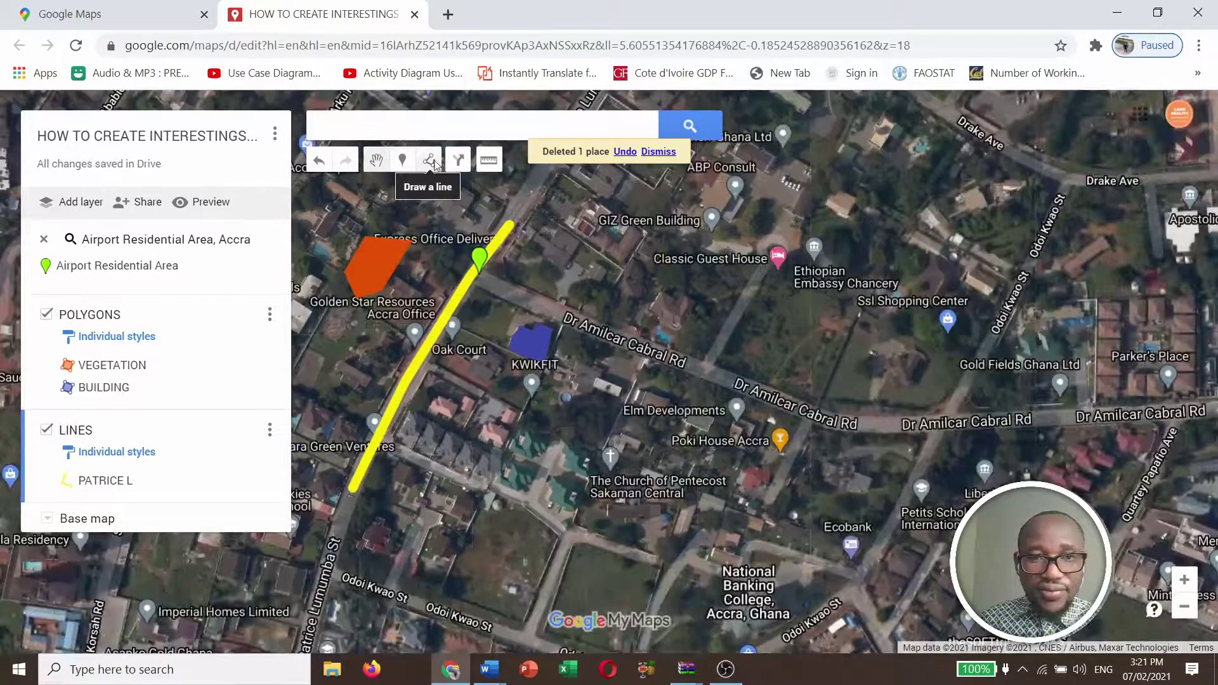
{"action": "left_click", "coordinate": [429, 161]}
{"action": "left_click", "coordinate": [471, 195]}
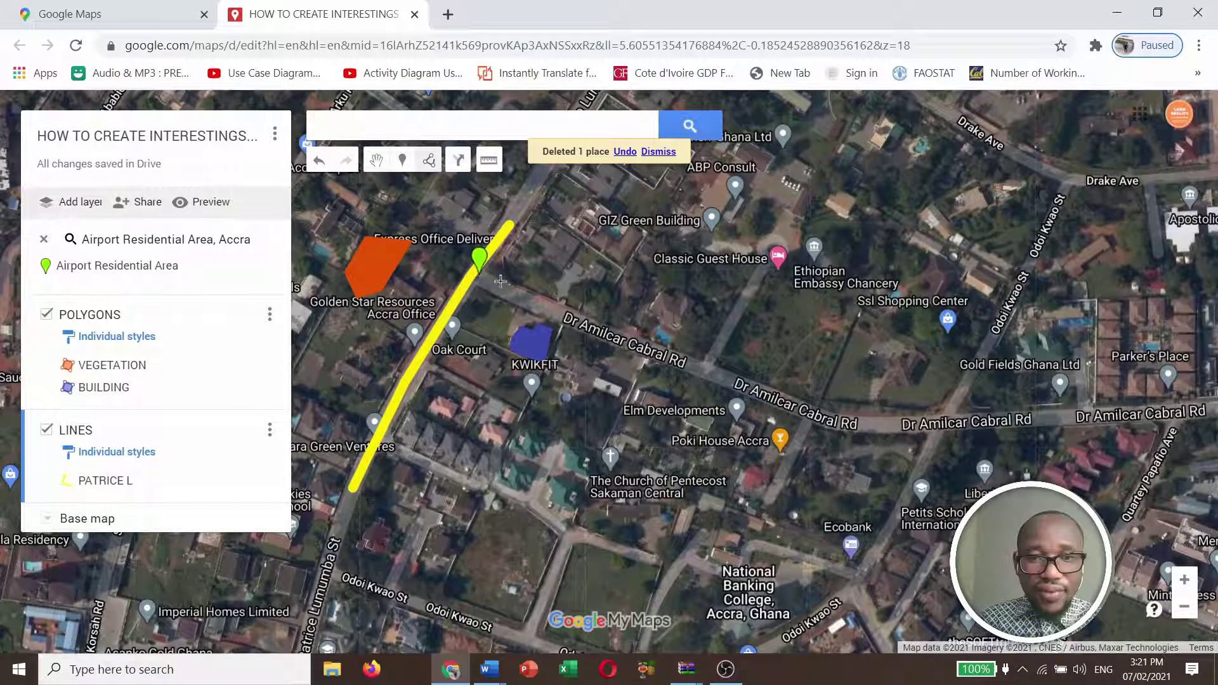
{"action": "double_click", "coordinate": [832, 422]}
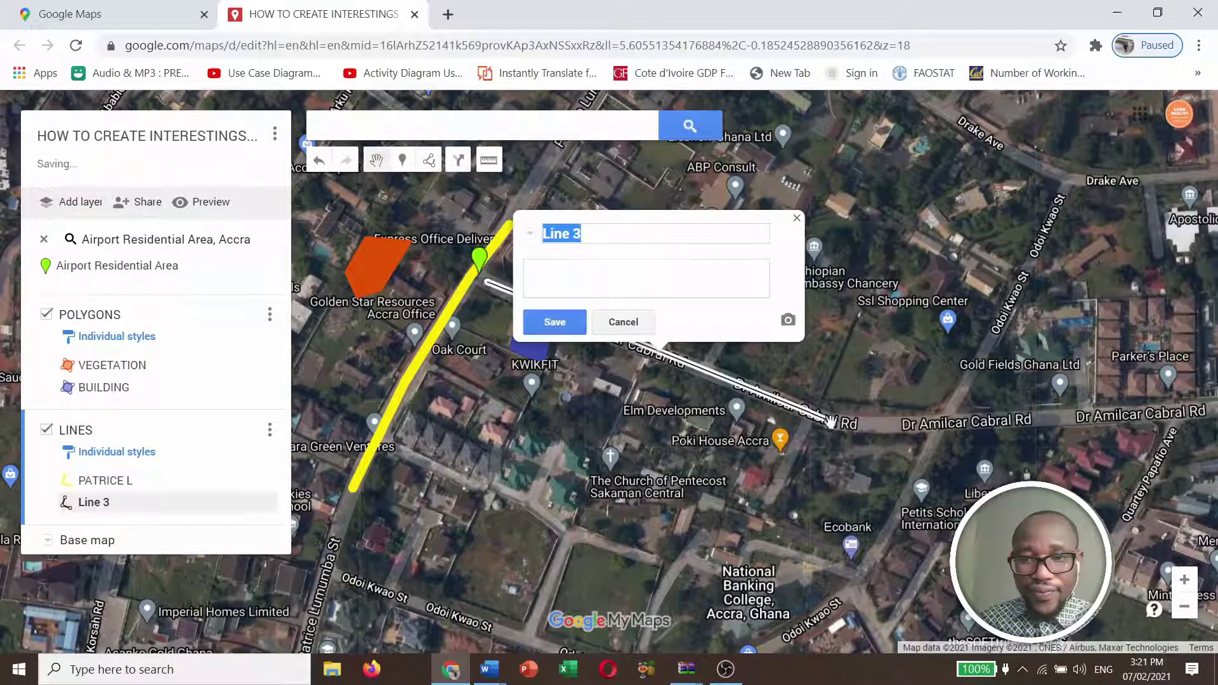
Name the new line along Dr Amilcar Cabral Rd "DR. AMILCAR" and save it with the description left empty
{"action": "left_click", "coordinate": [612, 236]}
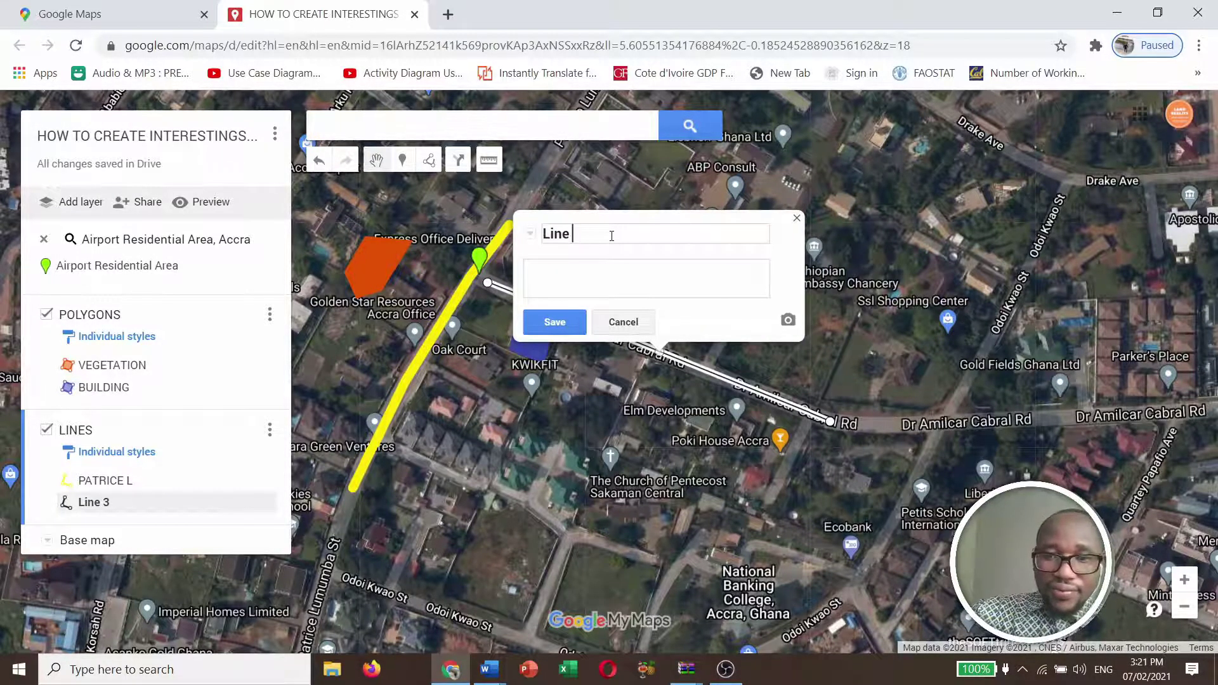
{"action": "type", "text": "DR"}
{"action": "key", "text": "BackSpace"}
{"action": "key", "text": "BackSpace"}
{"action": "key", "text": "BackSpace"}
{"action": "key", "text": "BackSpace"}
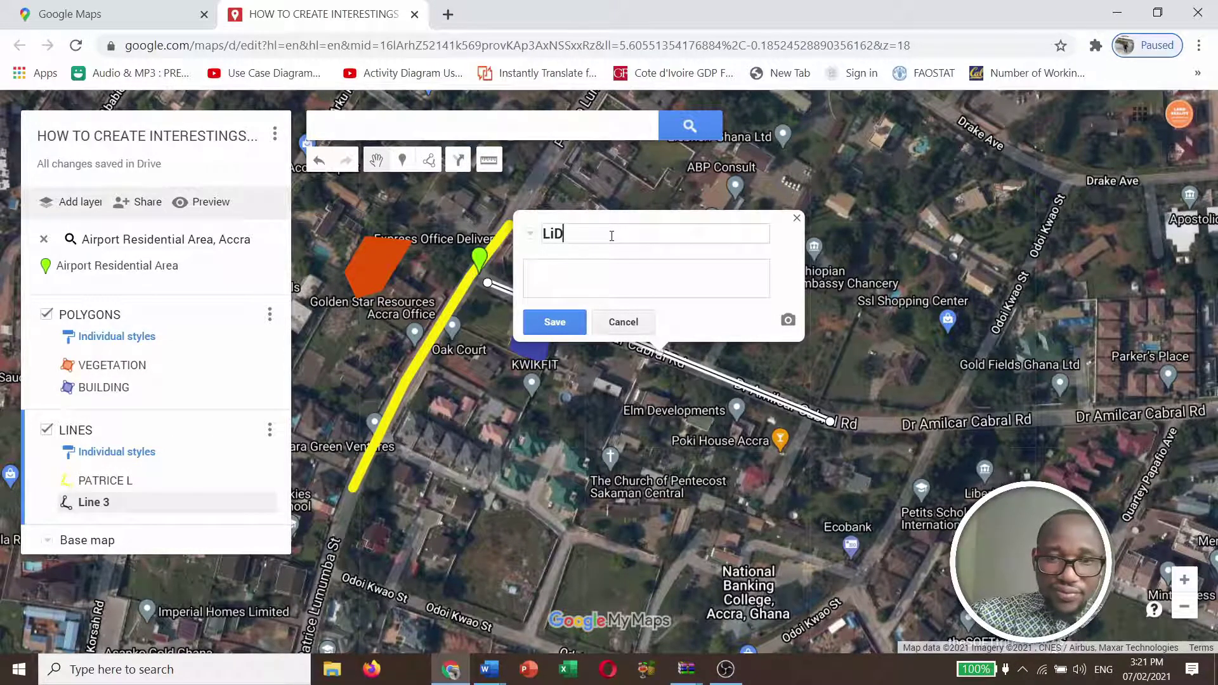
{"action": "type", "text": "DR"}
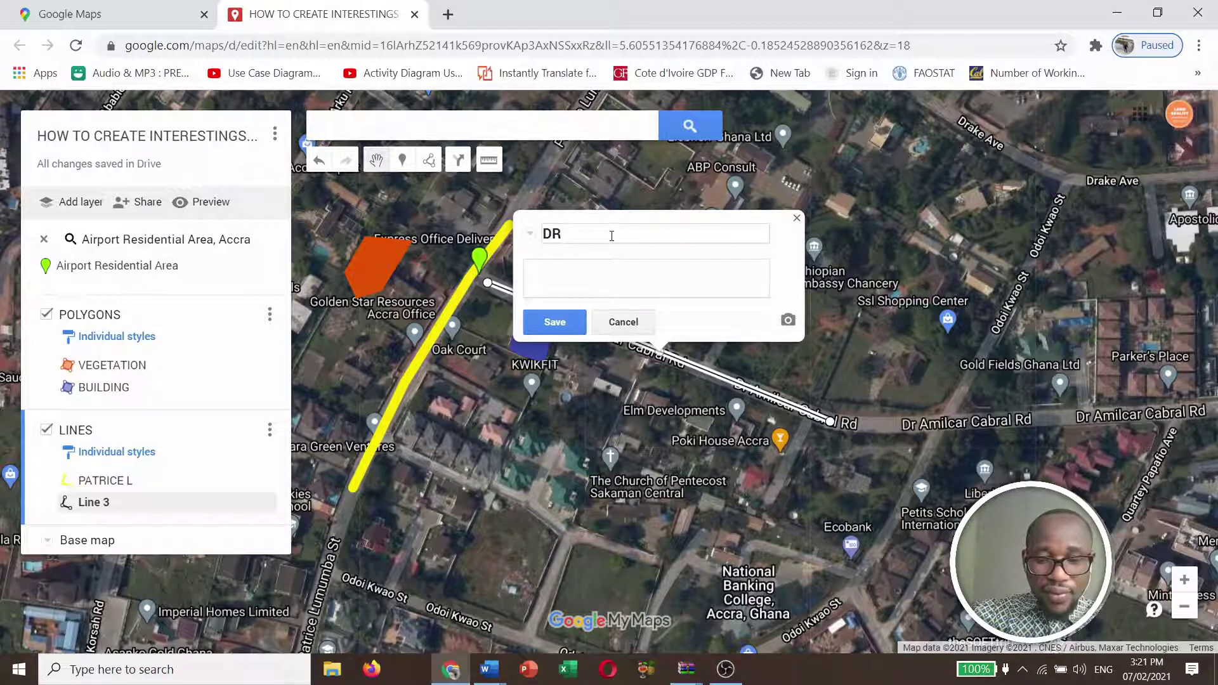
{"action": "type", "text": ". A"}
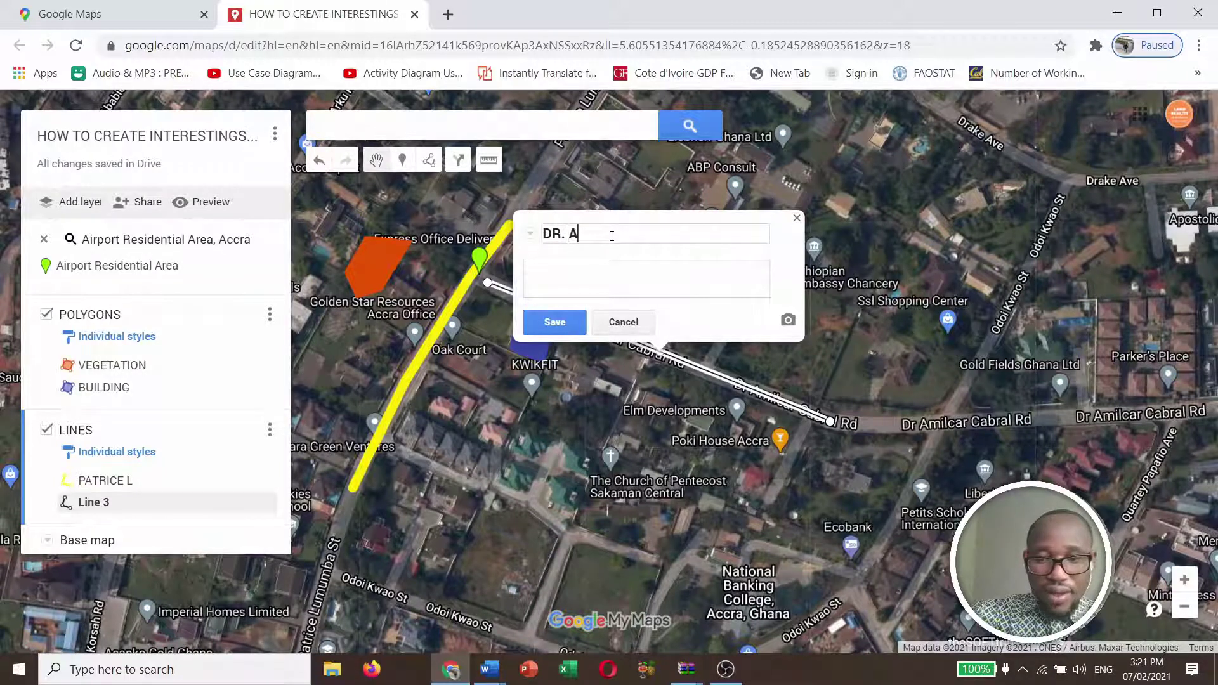
{"action": "type", "text": "MILCAR"}
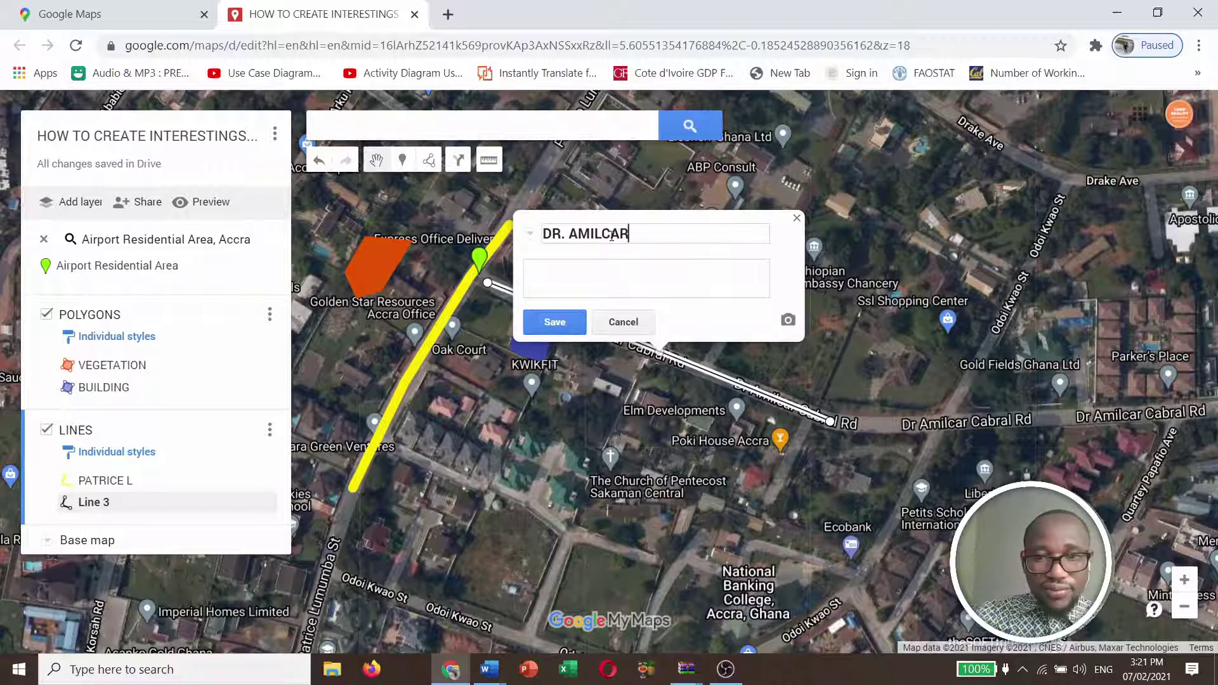
{"action": "left_click", "coordinate": [561, 324]}
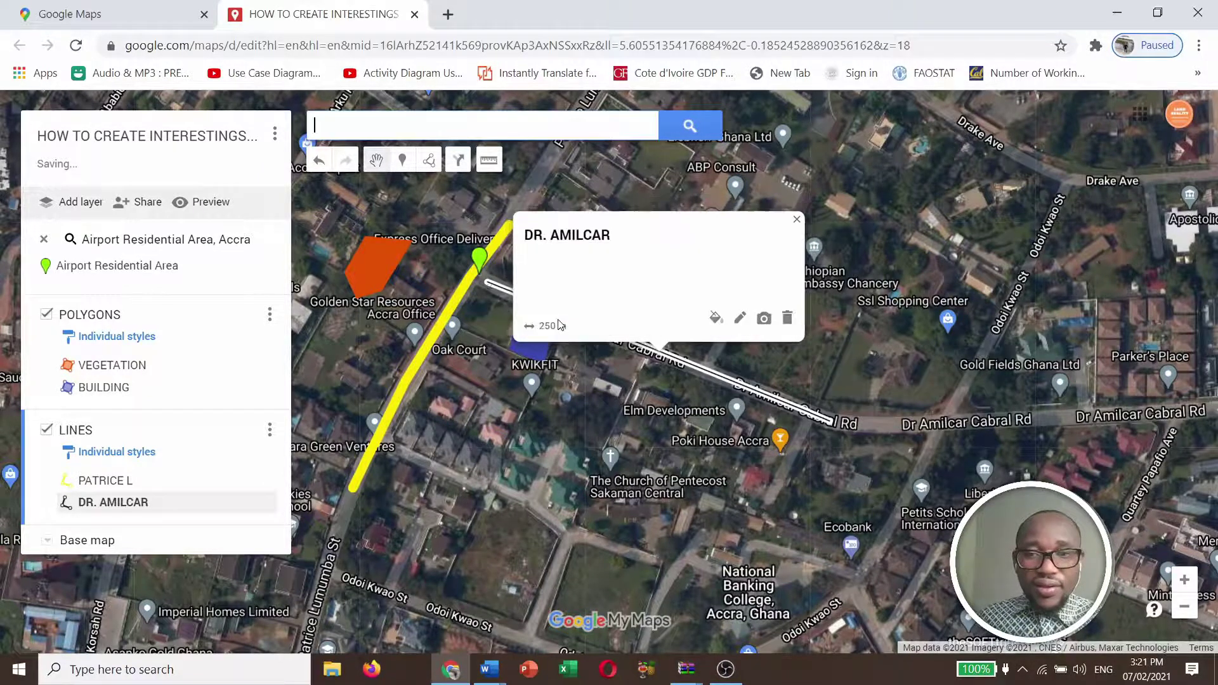
Color the DR. AMILCAR line golden orange, increase its line width to roughly 40% of the range, and close its details
{"action": "left_click", "coordinate": [715, 321]}
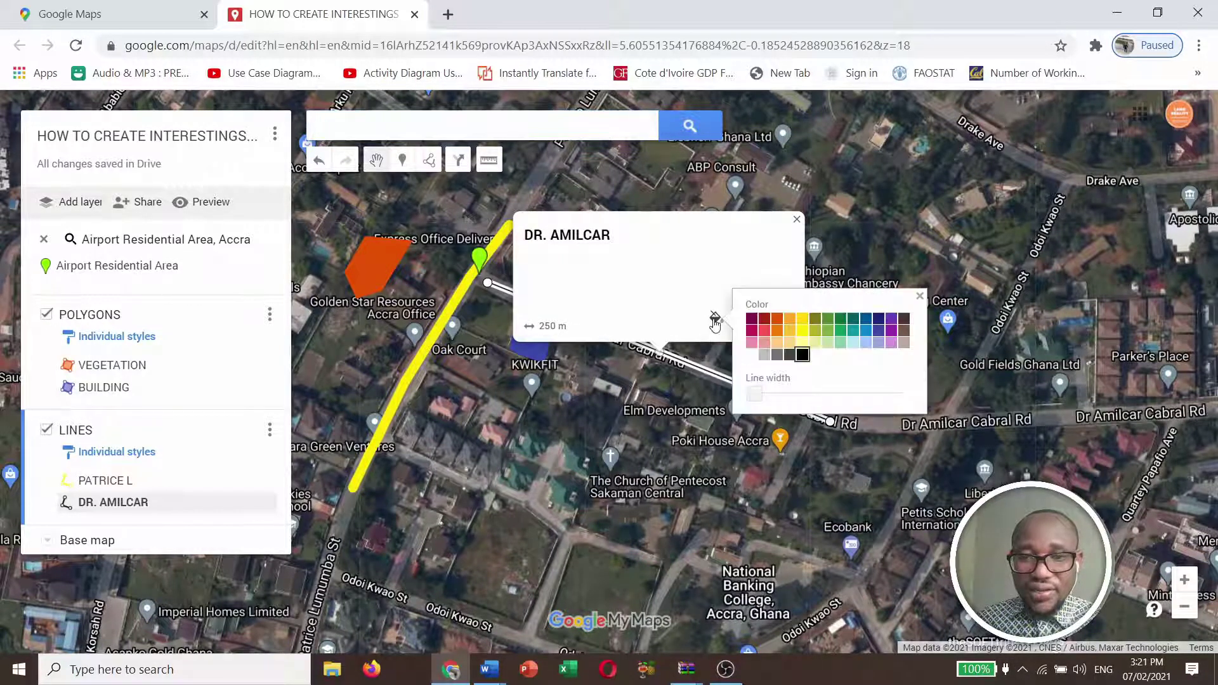
{"action": "left_click", "coordinate": [791, 334]}
{"action": "left_click_drag", "start_coordinate": [759, 396], "coordinate": [821, 402]}
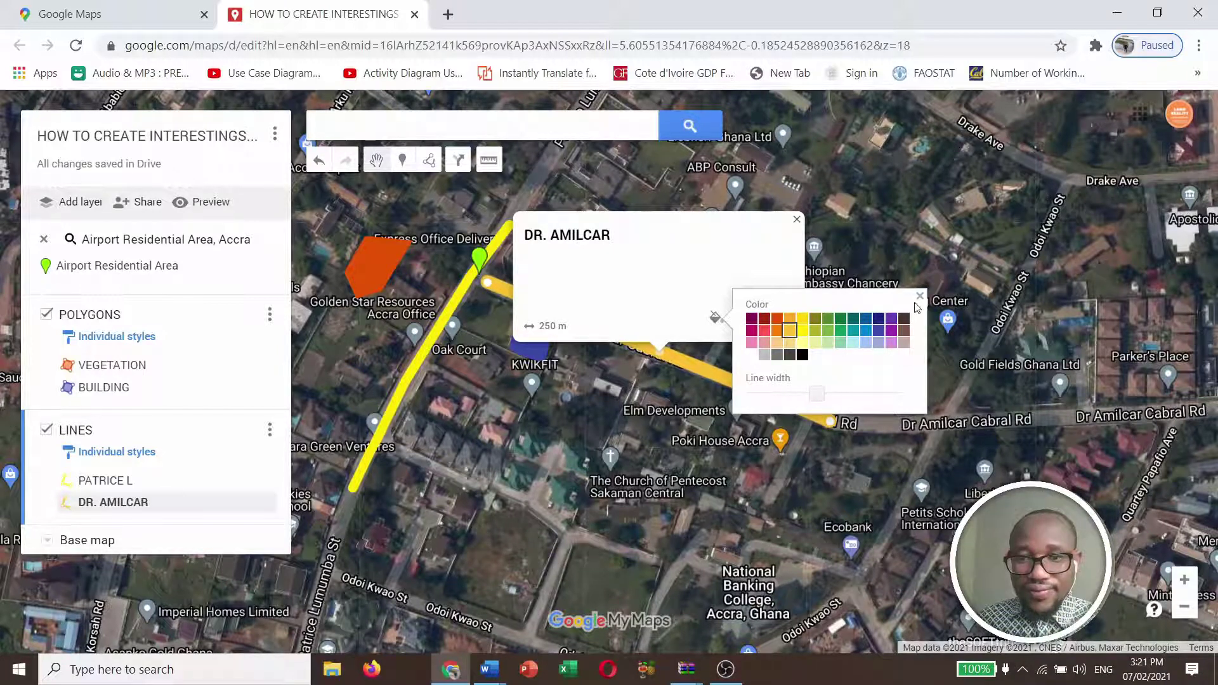
{"action": "left_click", "coordinate": [797, 220]}
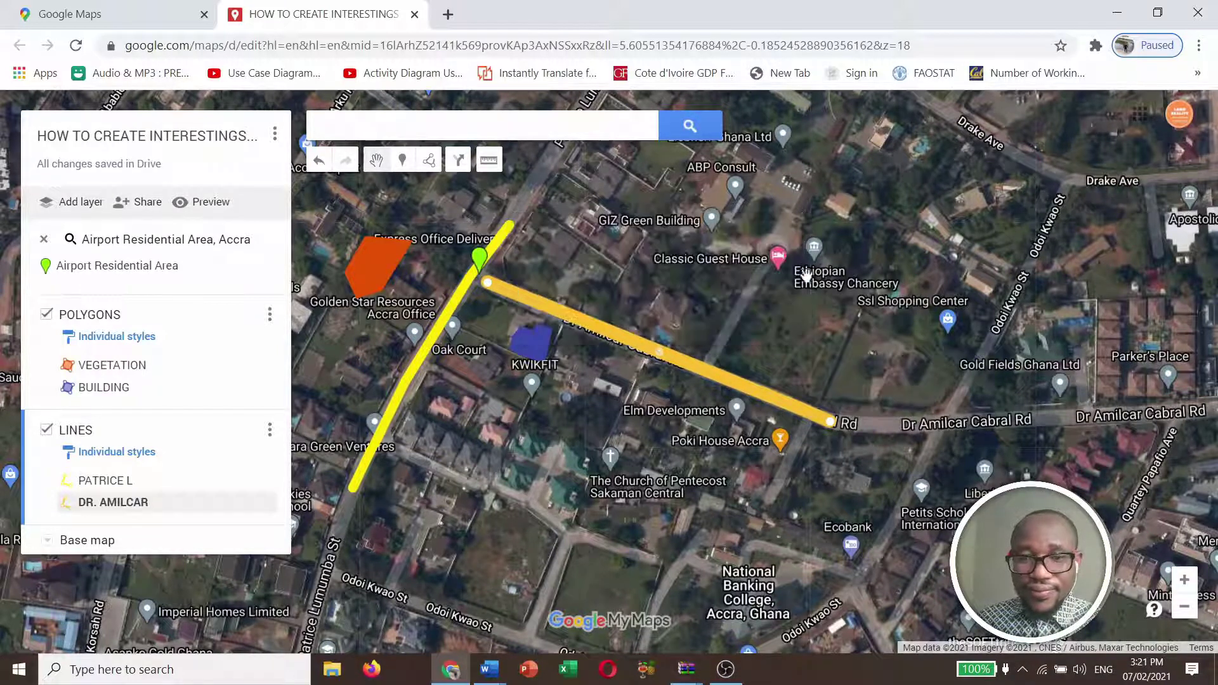
Add a new layer below LINES and rename it "POINTS"
{"action": "left_click_drag", "start_coordinate": [748, 484], "coordinate": [901, 429]}
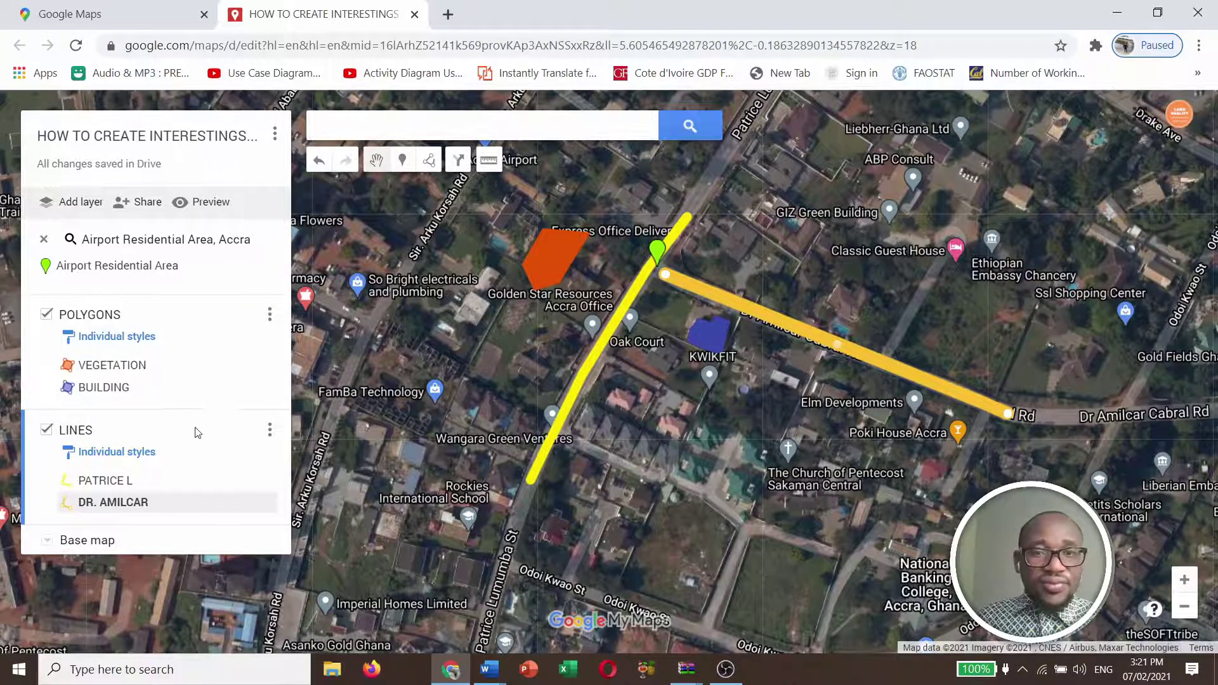
{"action": "left_click", "coordinate": [80, 209]}
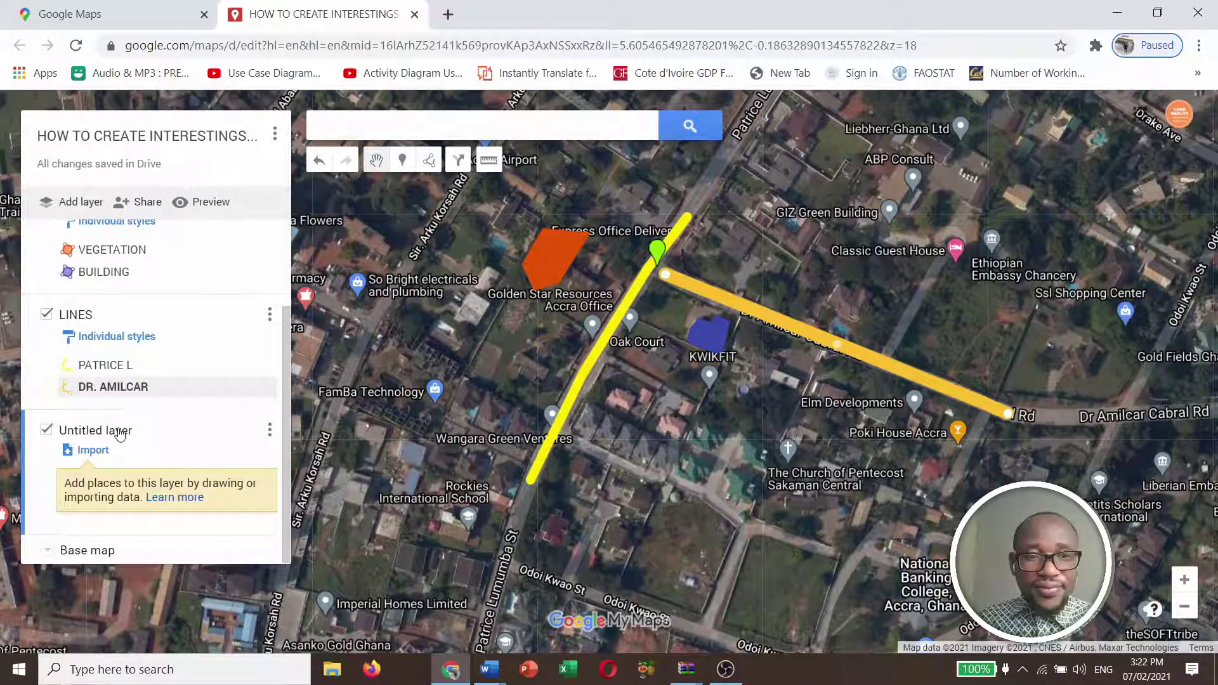
{"action": "left_click", "coordinate": [269, 431]}
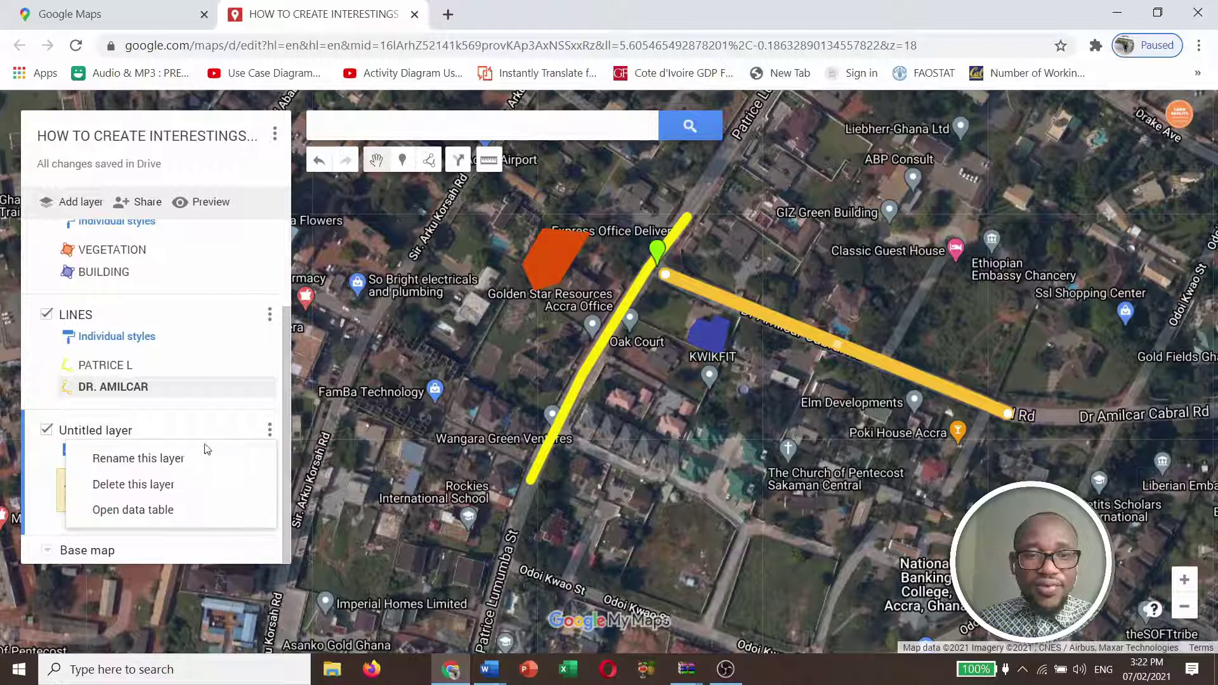
{"action": "left_click", "coordinate": [153, 463]}
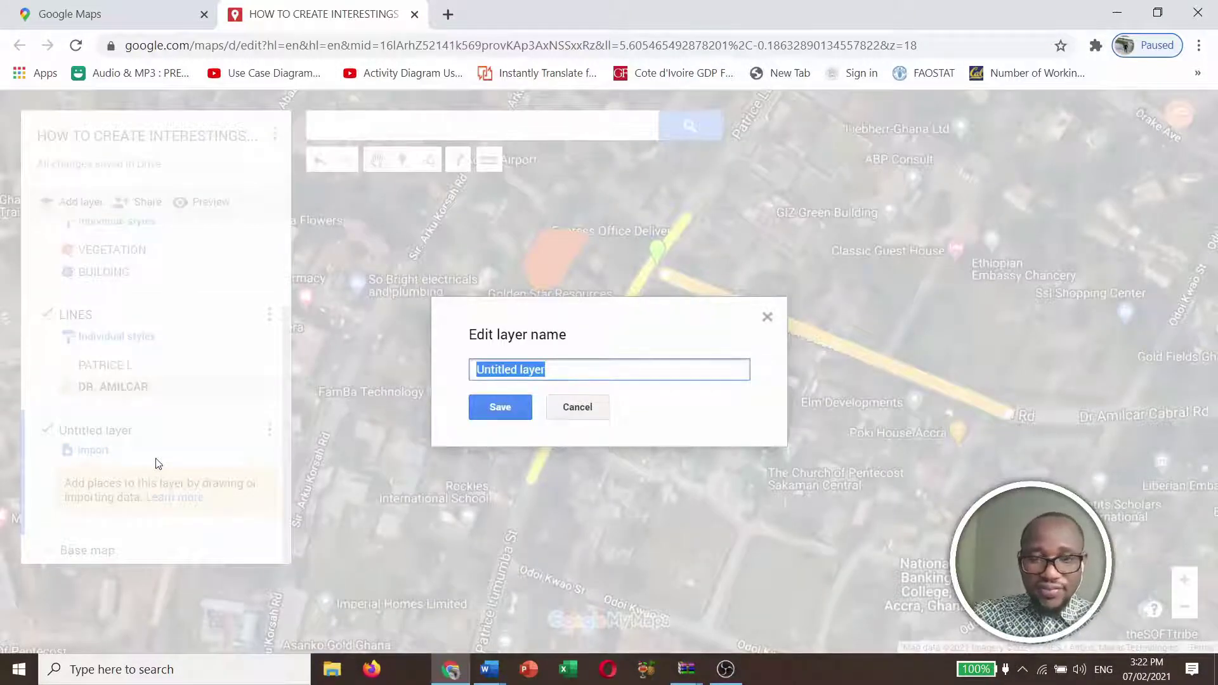
{"action": "type", "text": "POINTS"}
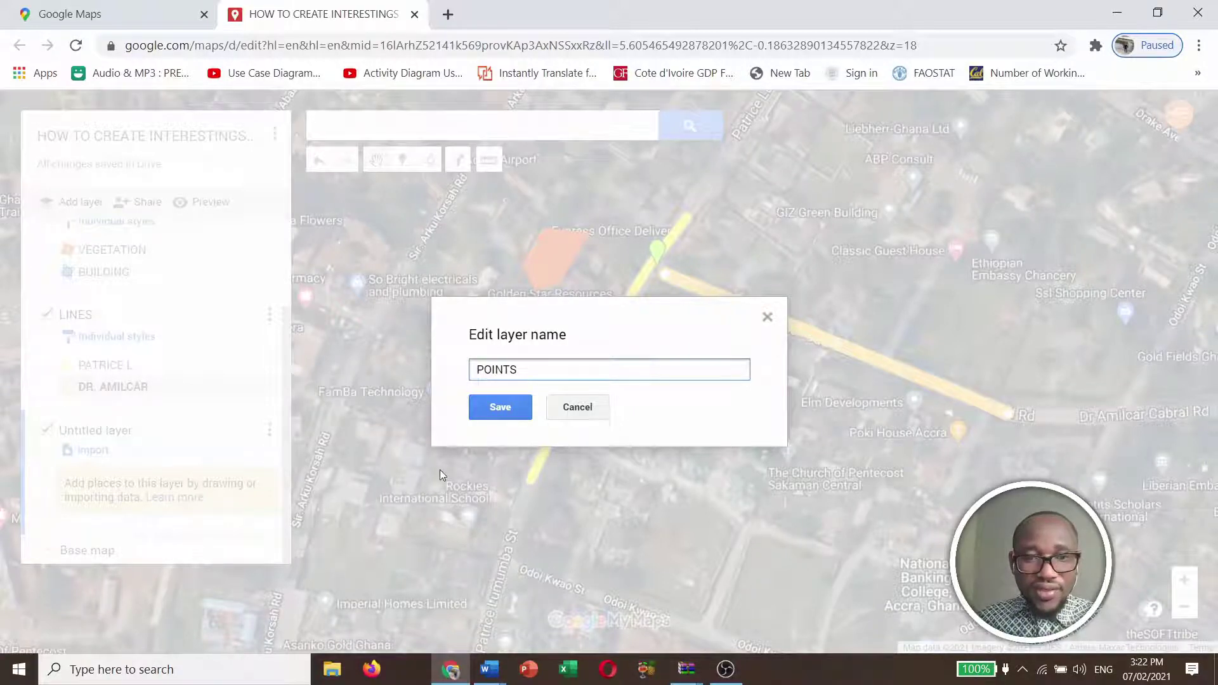
{"action": "left_click", "coordinate": [494, 410]}
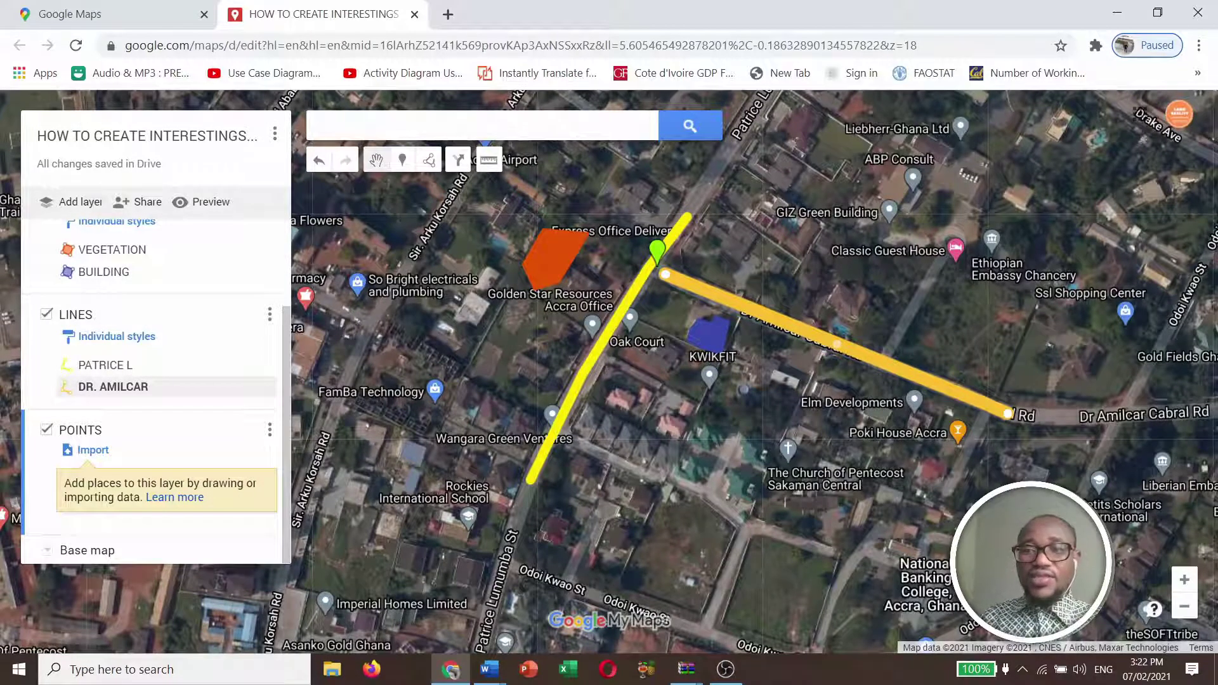
Place a marker on the open plot north of Odoi Kwao St, southwest of The Church of Pentecost, and save it as "P1"
{"action": "left_click", "coordinate": [402, 160]}
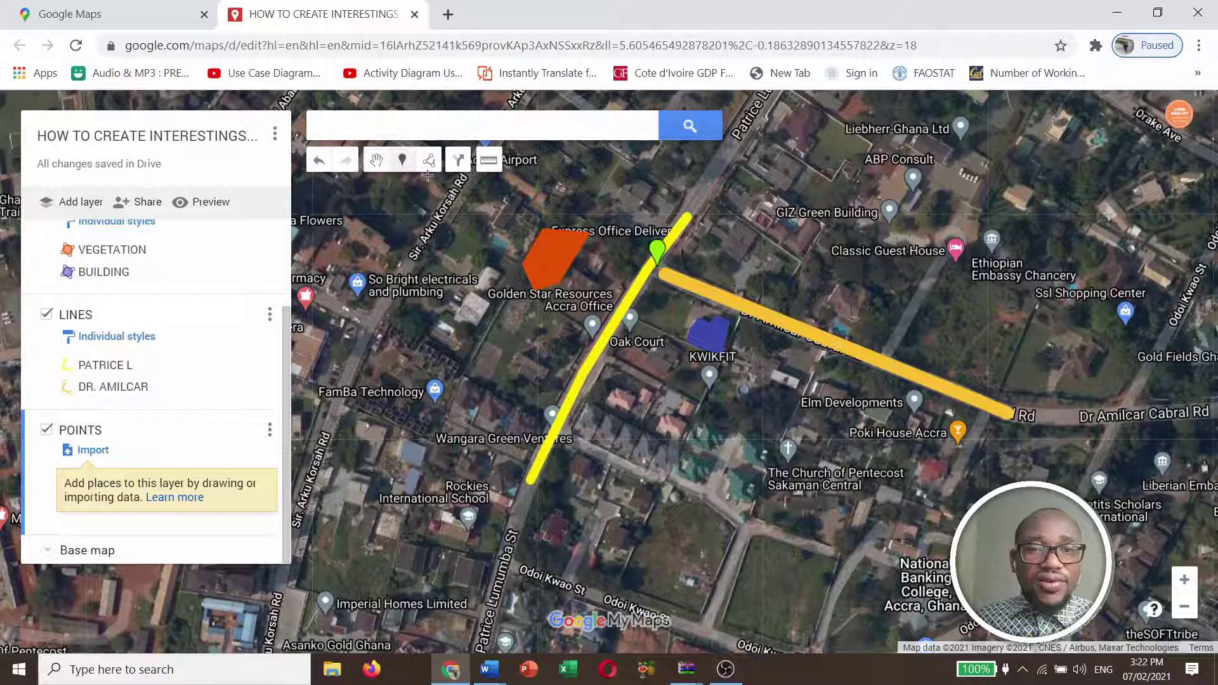
{"action": "left_click", "coordinate": [693, 540]}
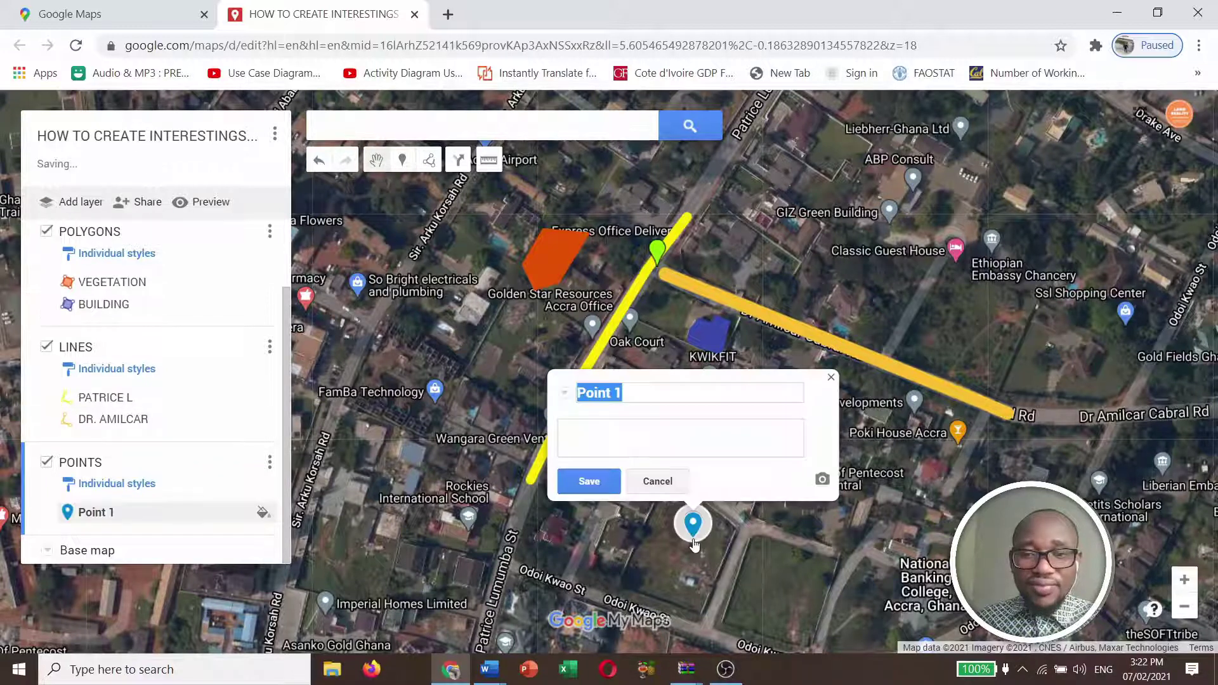
{"action": "left_click", "coordinate": [624, 399]}
{"action": "key", "text": "BackSpace"}
{"action": "key", "text": "BackSpace"}
{"action": "key", "text": "BackSpace"}
{"action": "key", "text": "BackSpace"}
{"action": "key", "text": "BackSpace"}
{"action": "key", "text": "BackSpace"}
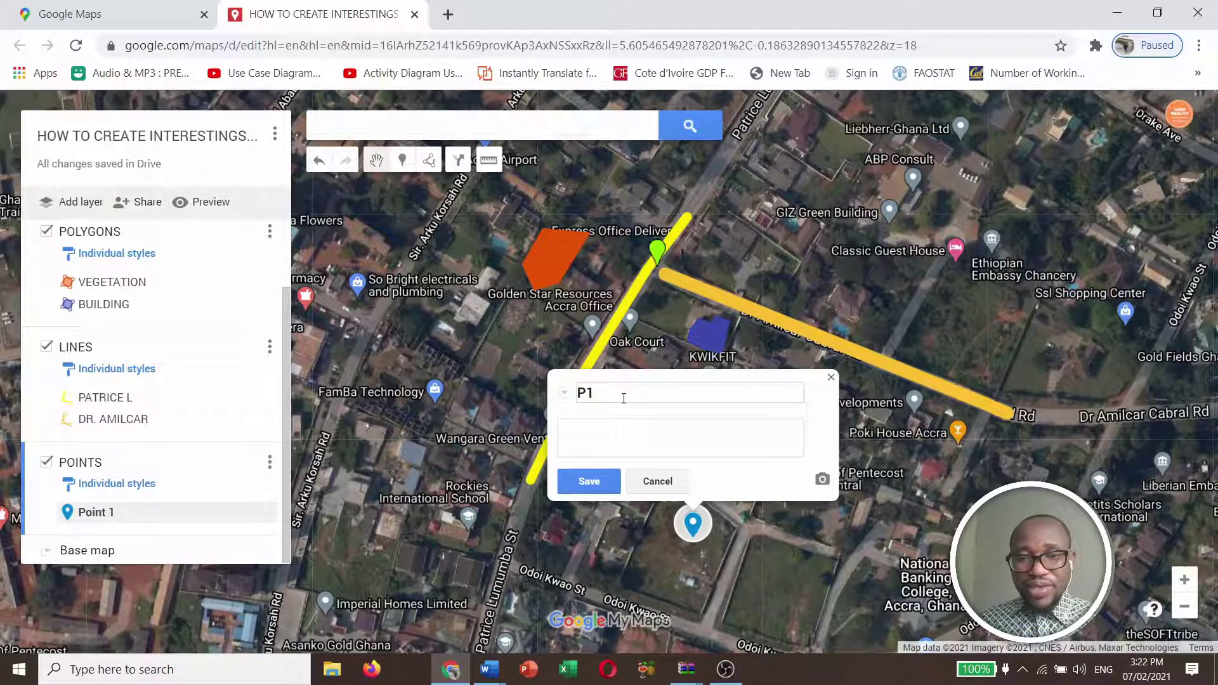
{"action": "left_click", "coordinate": [600, 492]}
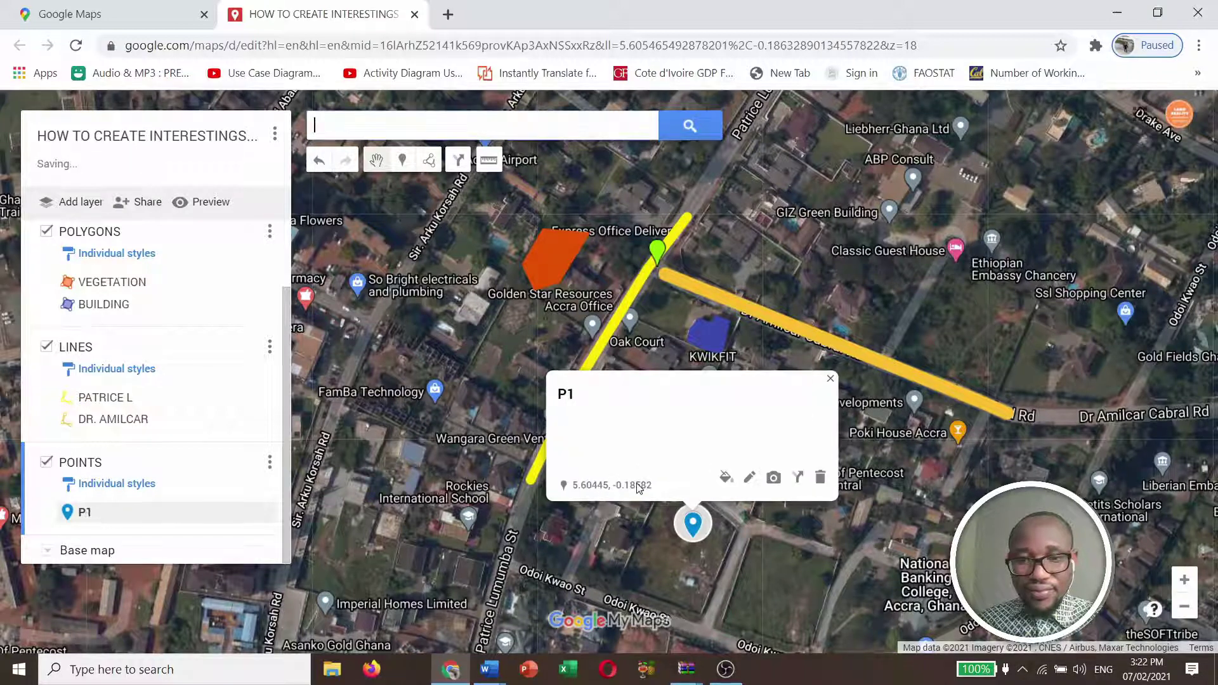
{"action": "left_click", "coordinate": [749, 477]}
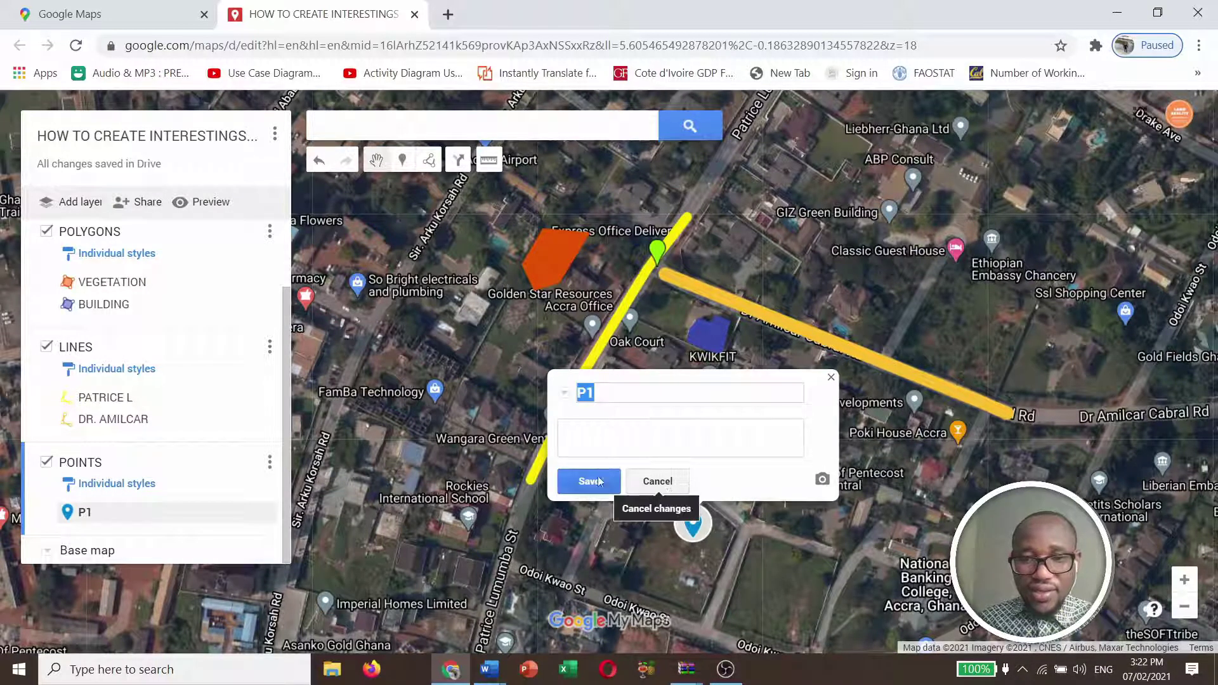
{"action": "left_click", "coordinate": [588, 486]}
{"action": "left_click", "coordinate": [749, 477]}
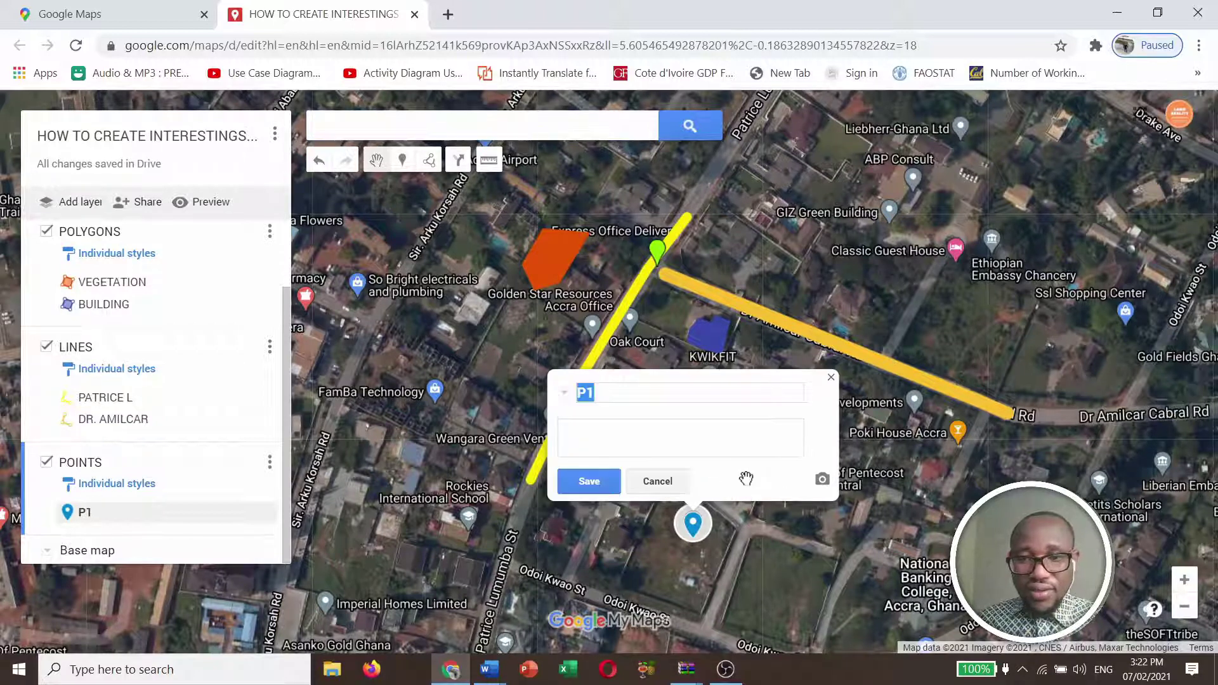
{"action": "left_click", "coordinate": [578, 486]}
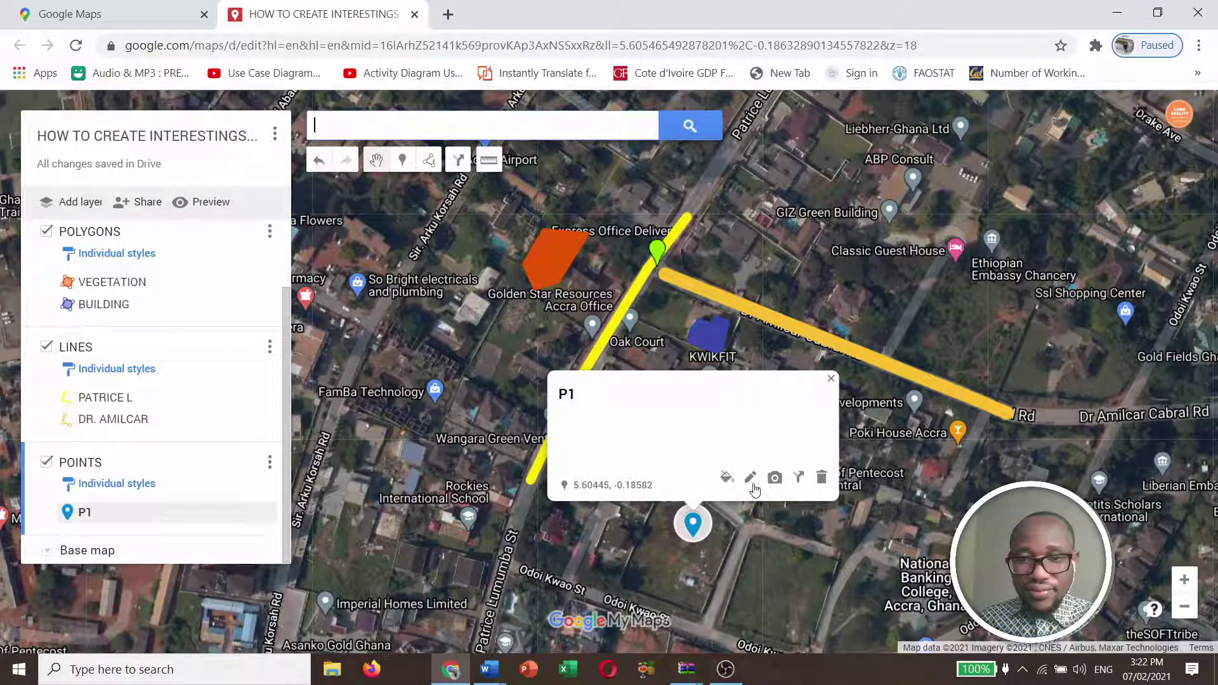
Color the P1 marker light red, keeping the default pin icon, and close its details
{"action": "left_click", "coordinate": [729, 481]}
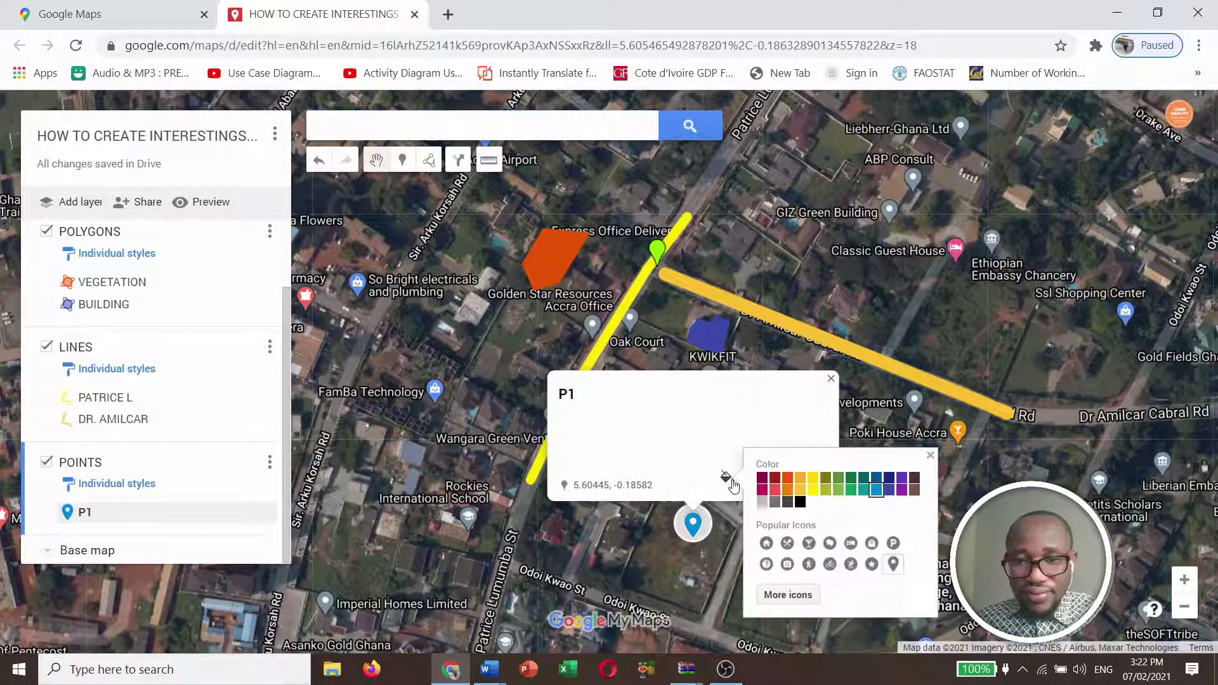
{"action": "left_click", "coordinate": [774, 489]}
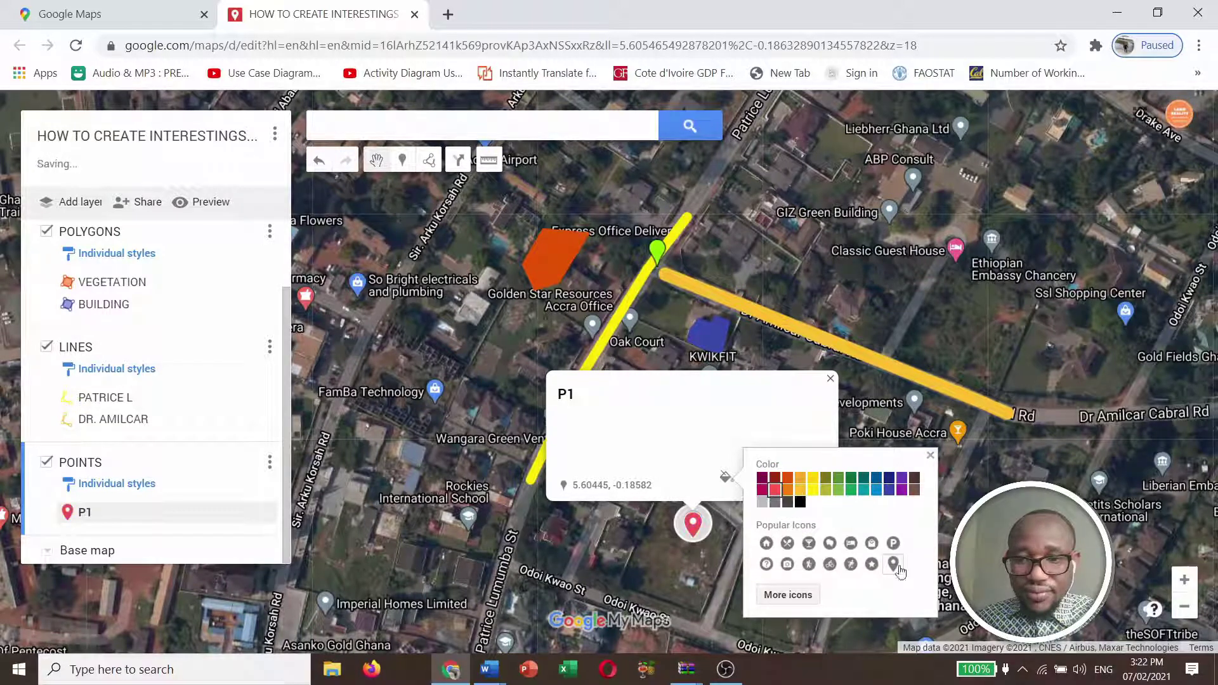
{"action": "left_click", "coordinate": [830, 379]}
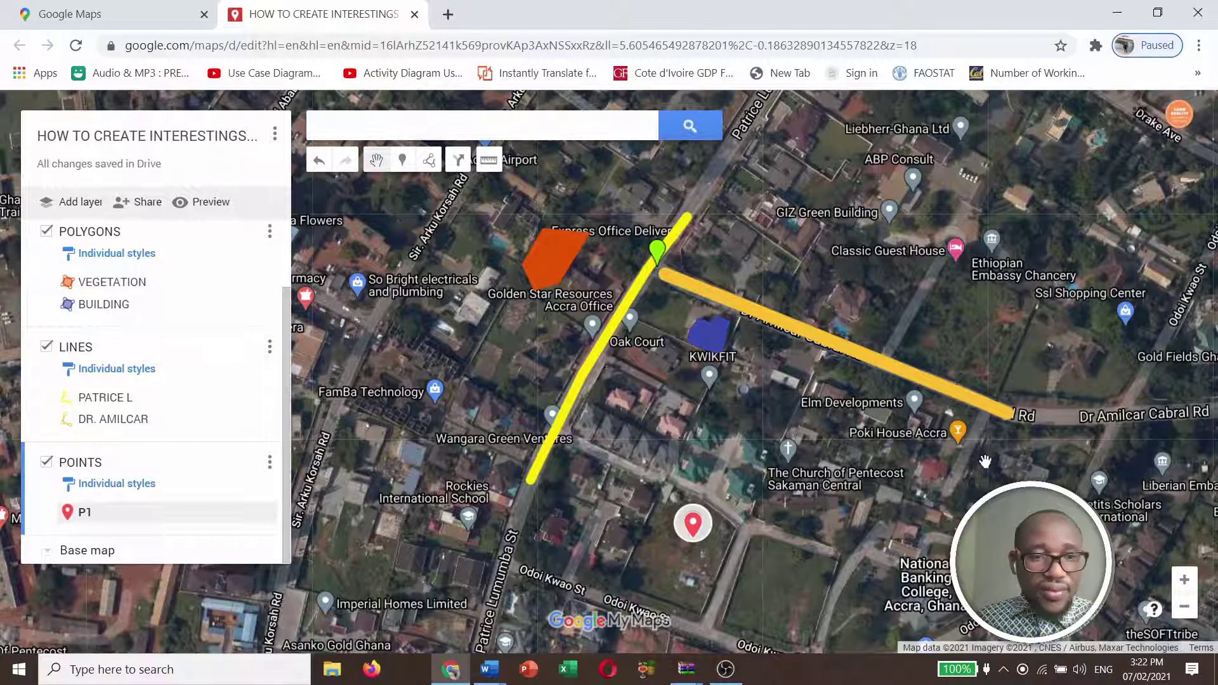
Place a second marker beside GIZ Green Building and save it as "P2" with no description
{"action": "left_click", "coordinate": [402, 160]}
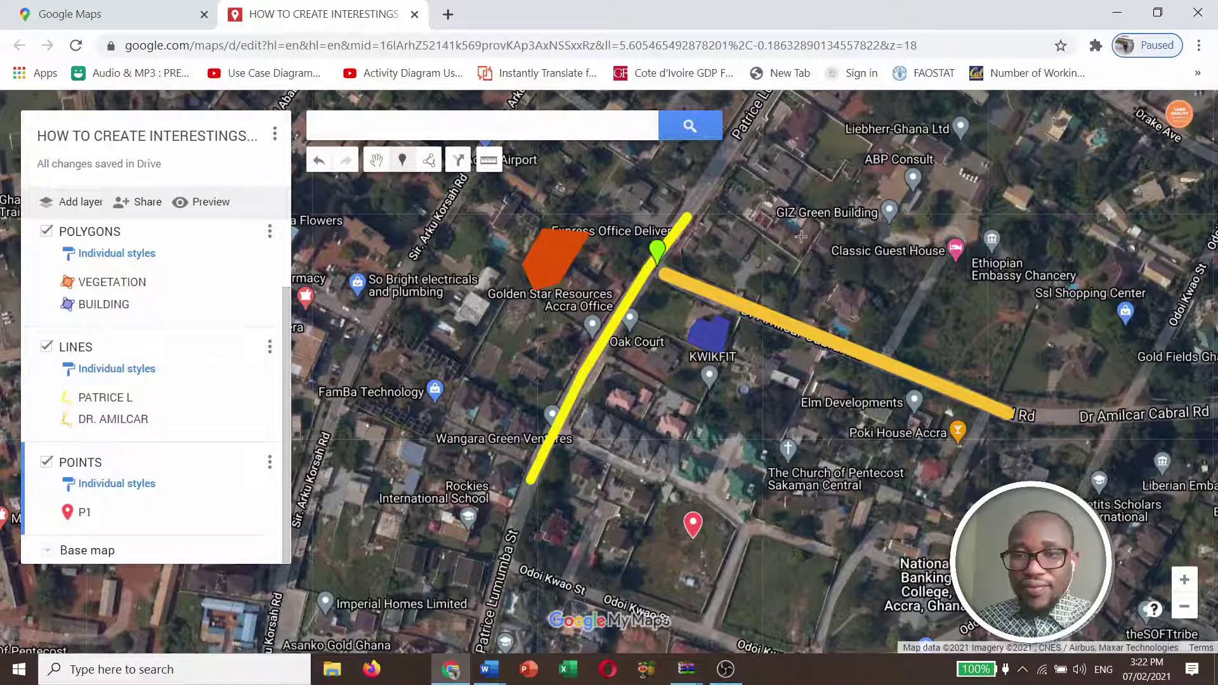
{"action": "left_click", "coordinate": [882, 222]}
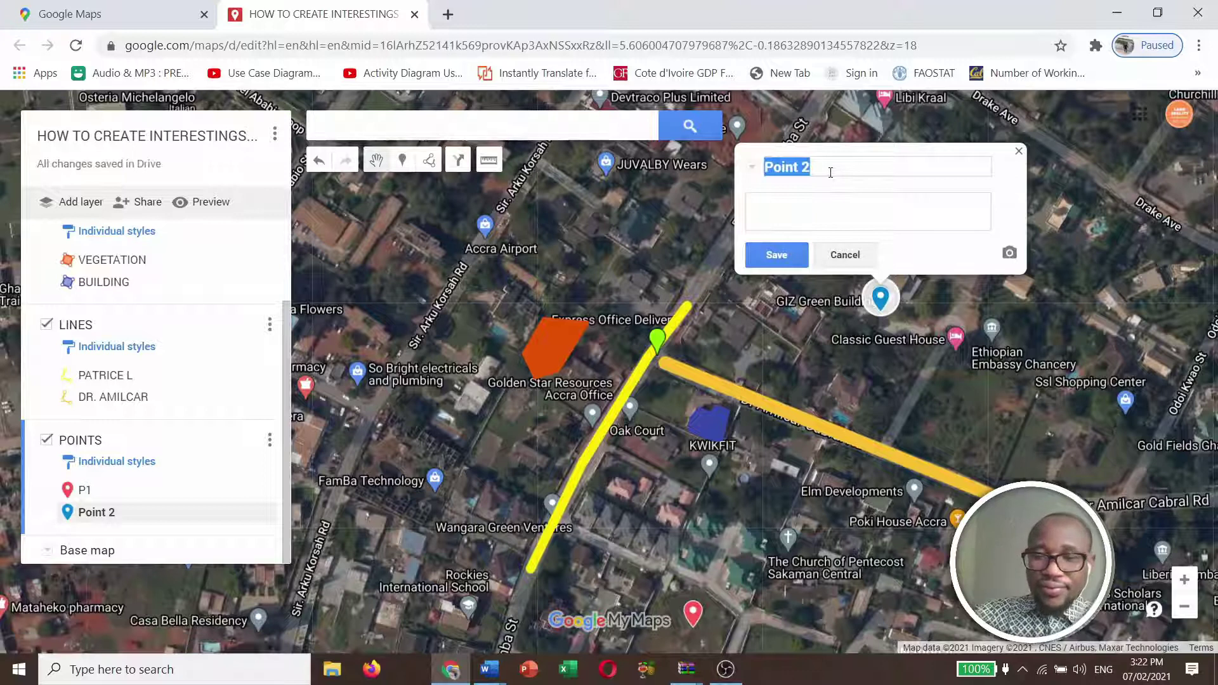
{"action": "key", "text": "BackSpace"}
{"action": "type", "text": "P2"}
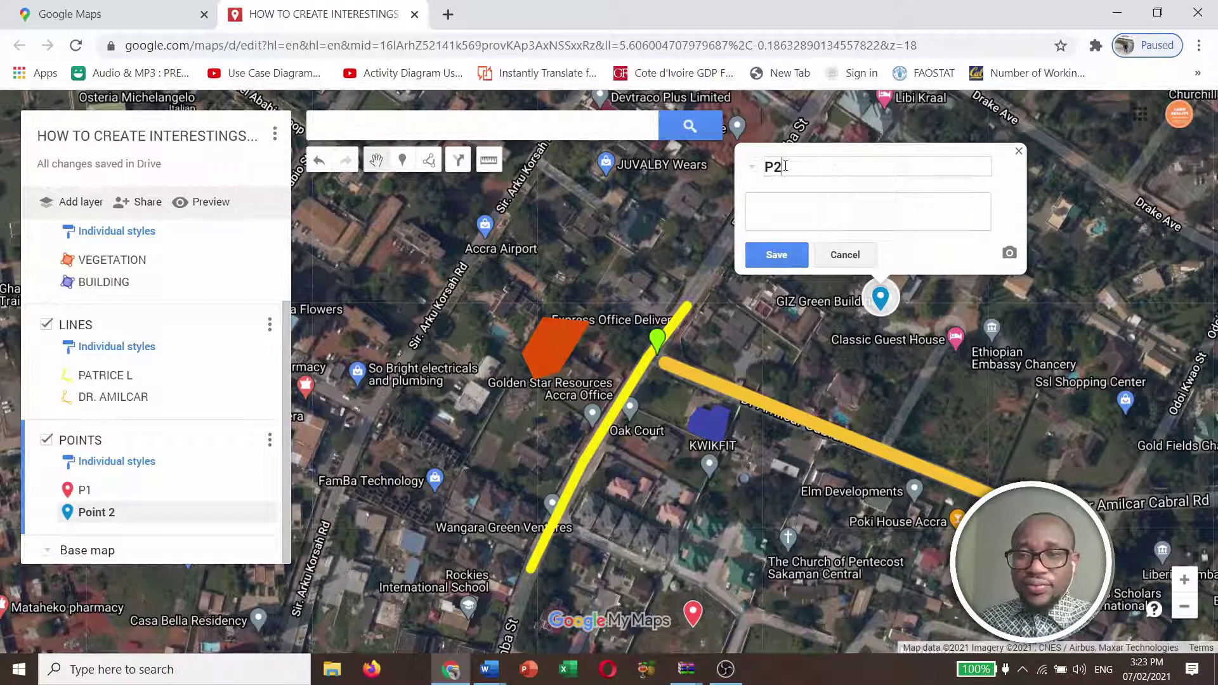
{"action": "left_click", "coordinate": [776, 255]}
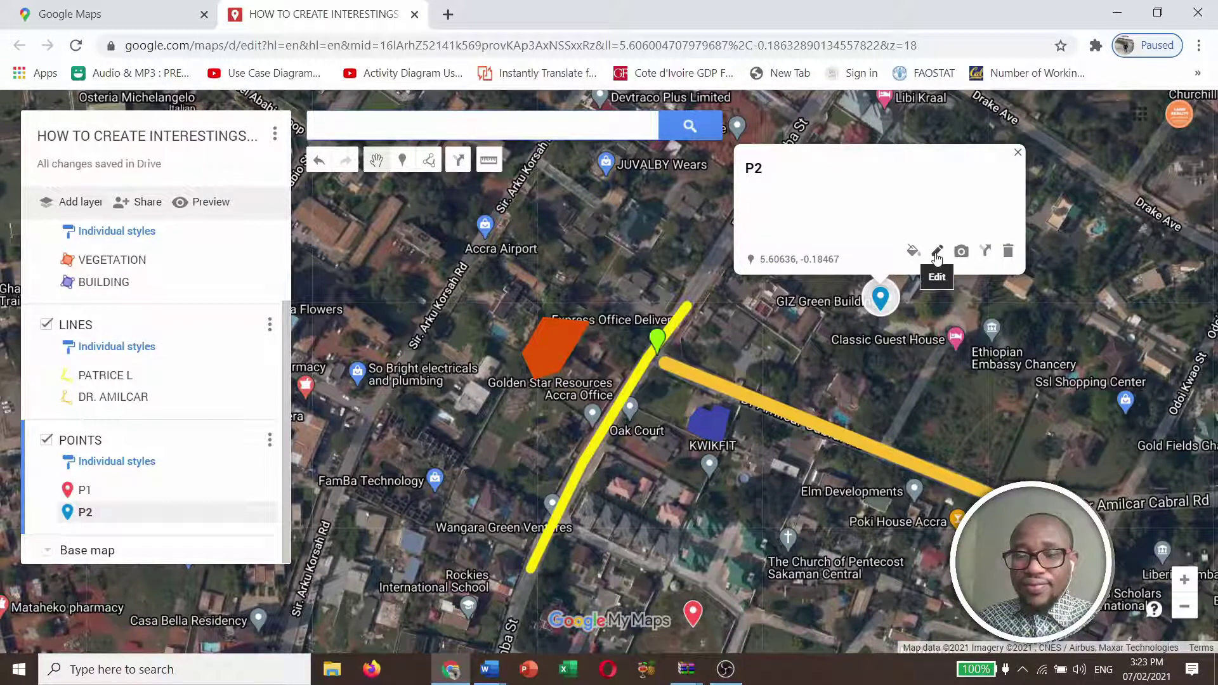
Color the P2 marker orange with the default pin icon, and review its details before closing them
{"action": "left_click", "coordinate": [913, 251]}
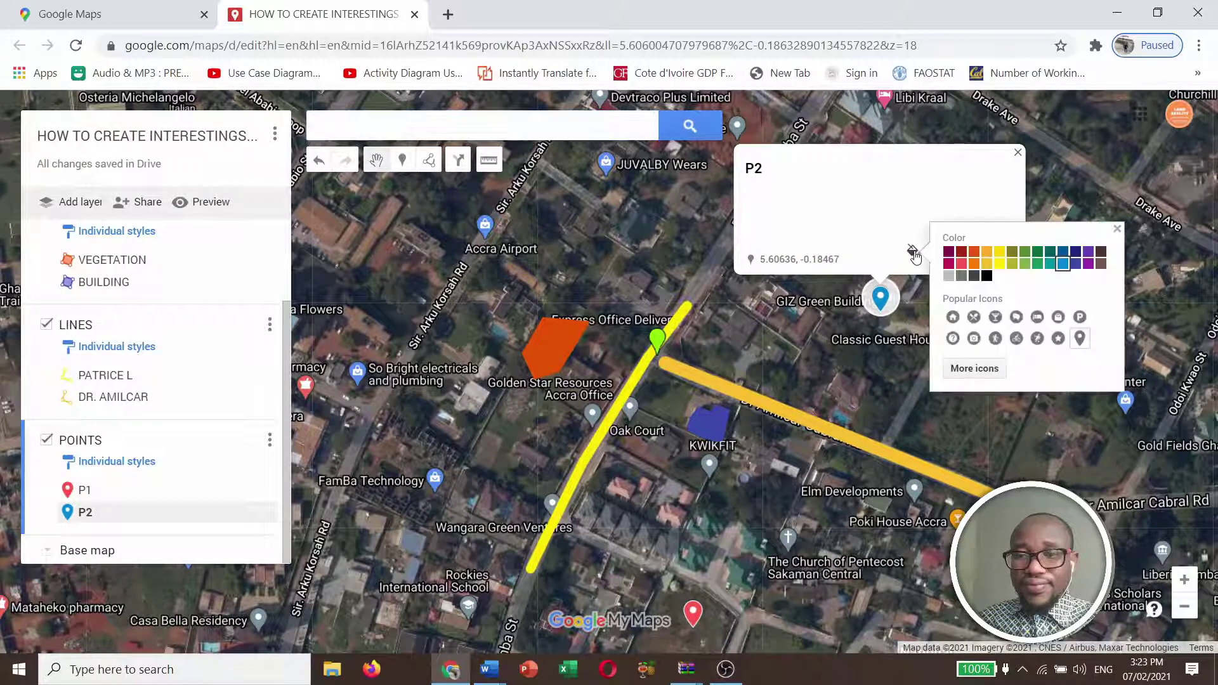
{"action": "left_click", "coordinate": [977, 270]}
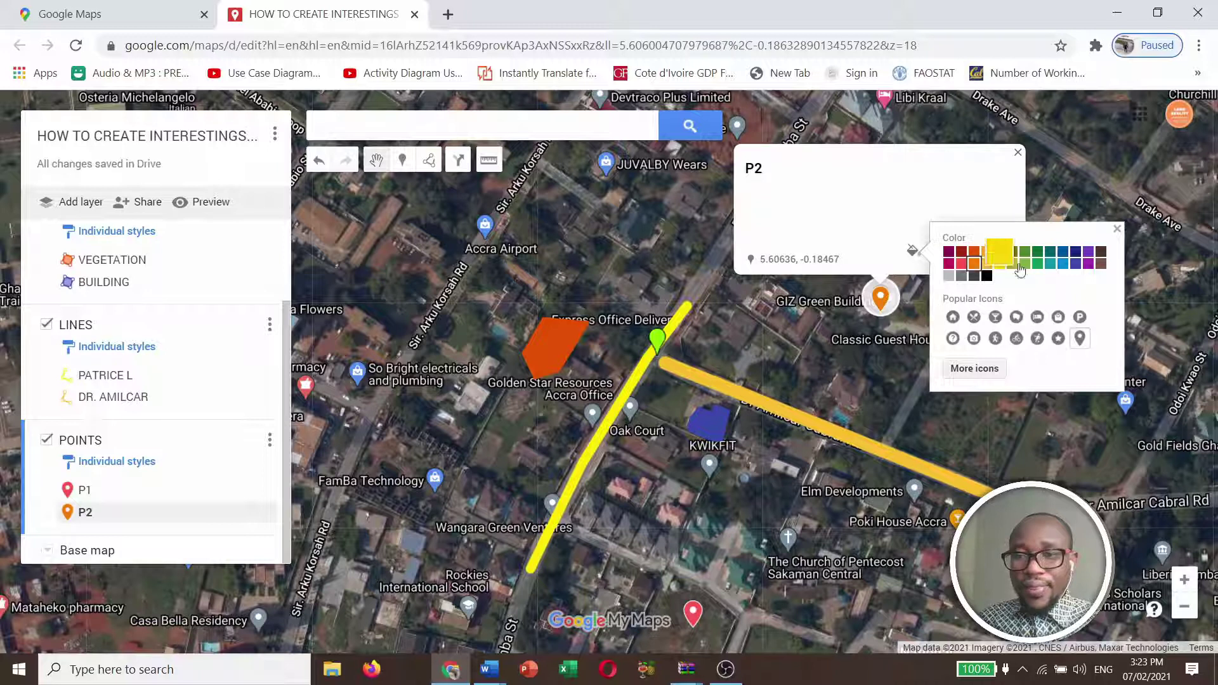
{"action": "left_click", "coordinate": [1117, 228]}
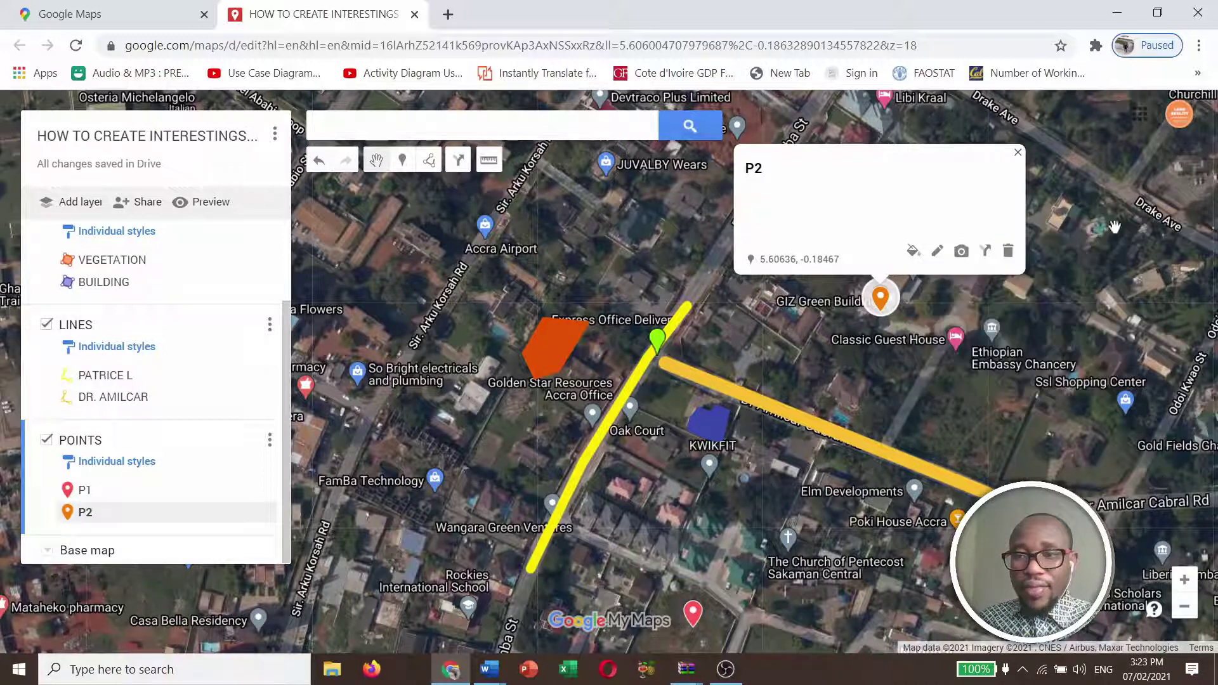
{"action": "left_click", "coordinate": [1018, 152]}
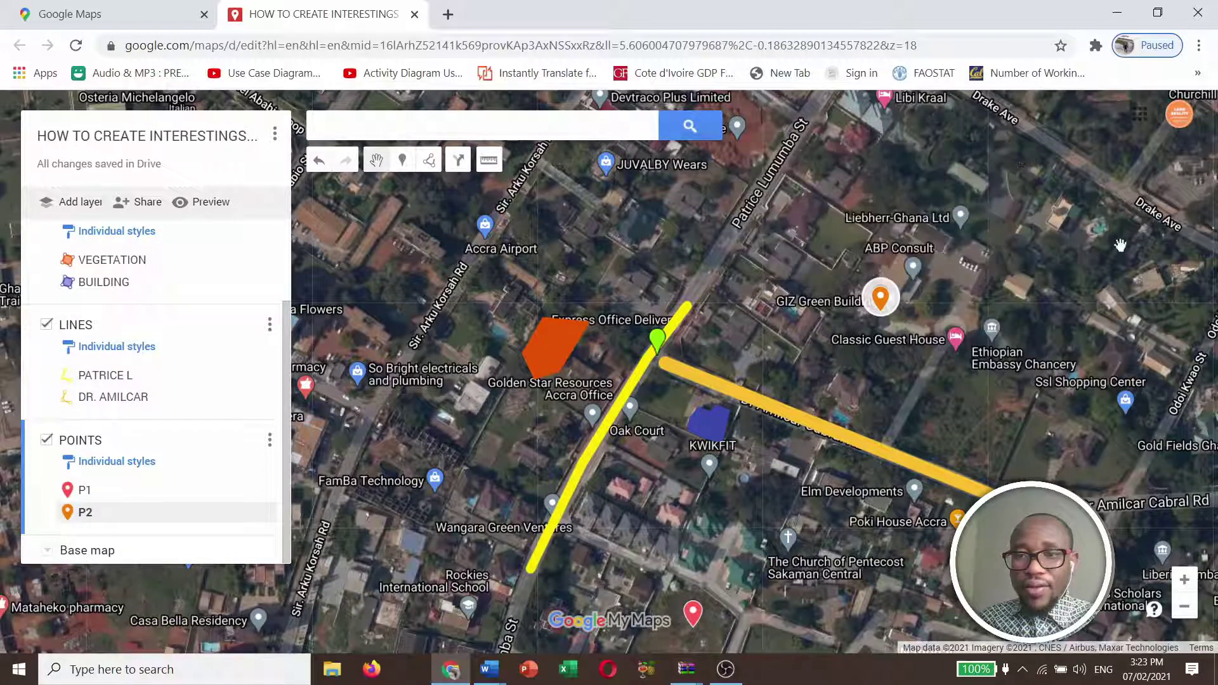
{"action": "left_click", "coordinate": [887, 309]}
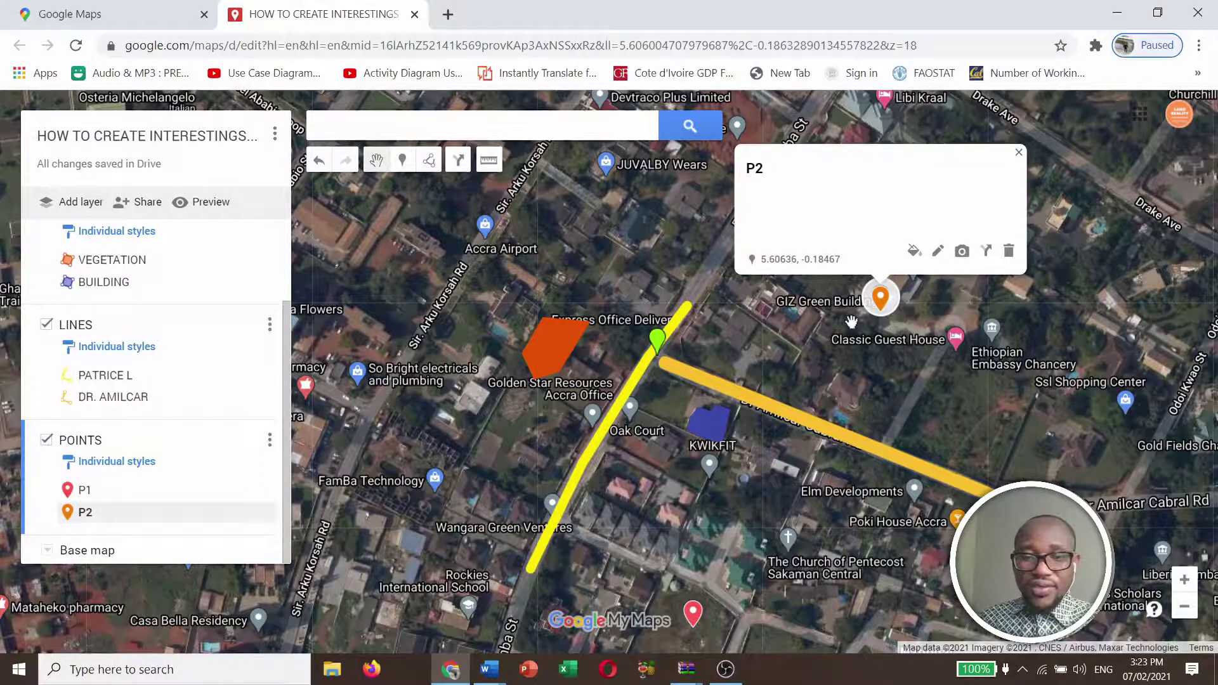
{"action": "left_click", "coordinate": [962, 417]}
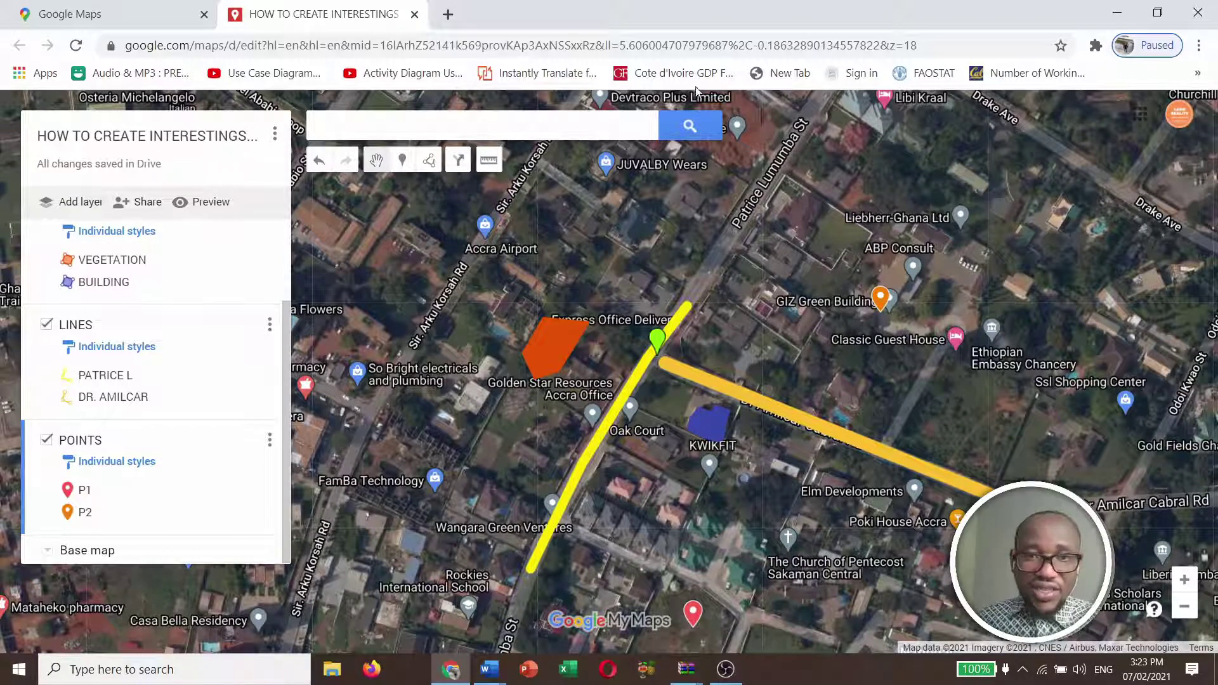
Measure the perimeter and area of the VEGETATION polygon by tracing its five corners back to the starting point
{"action": "left_click", "coordinate": [490, 162]}
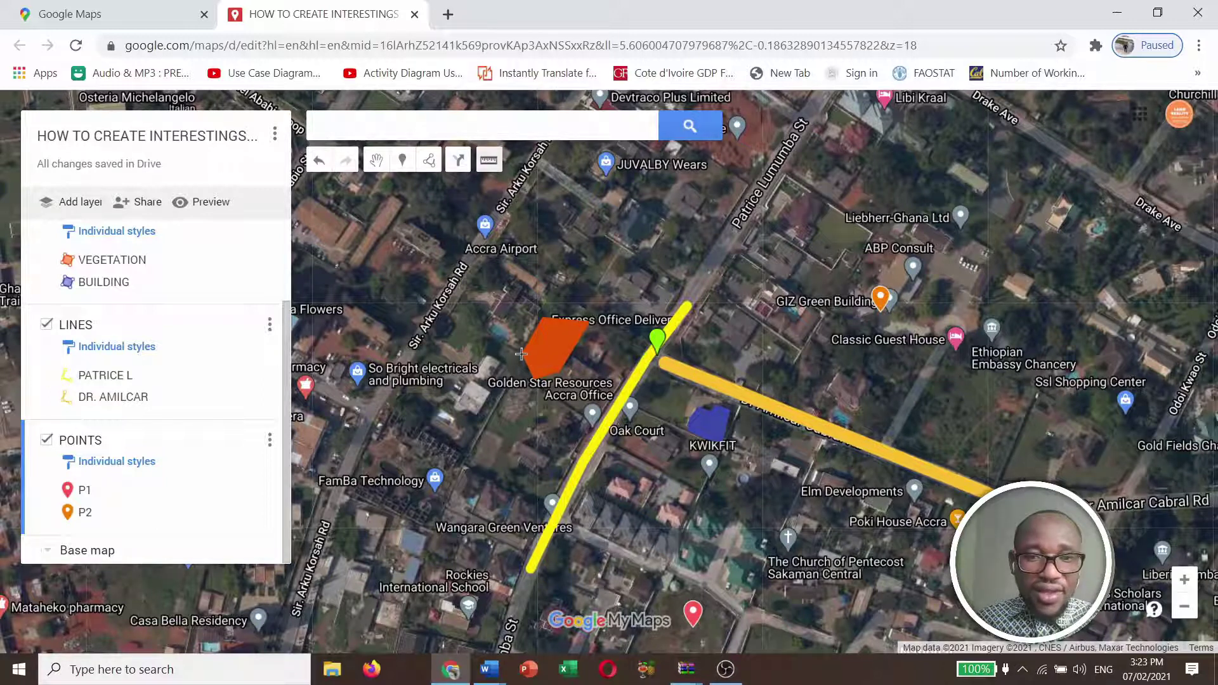
{"action": "scroll", "coordinate": [521, 354], "scroll_direction": "up", "scroll_amount": 1}
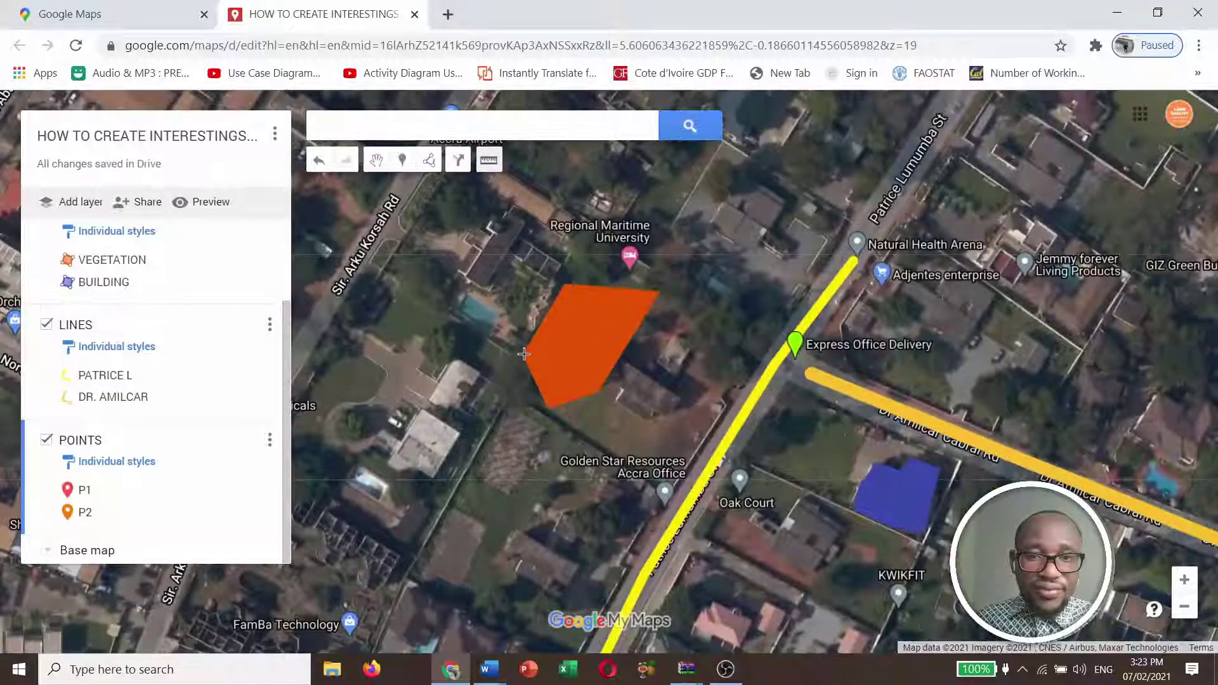
{"action": "scroll", "coordinate": [527, 353], "scroll_direction": "up", "scroll_amount": 1}
{"action": "scroll", "coordinate": [548, 358], "scroll_direction": "up", "scroll_amount": 1}
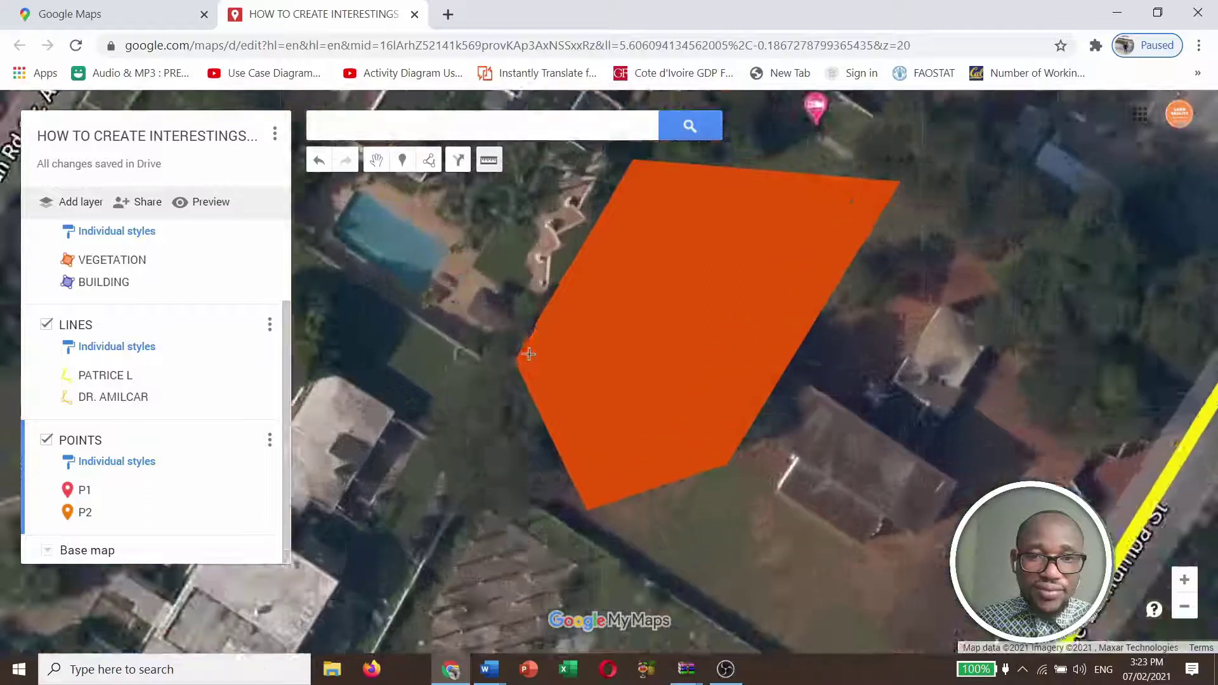
{"action": "scroll", "coordinate": [548, 358], "scroll_direction": "down", "scroll_amount": 1}
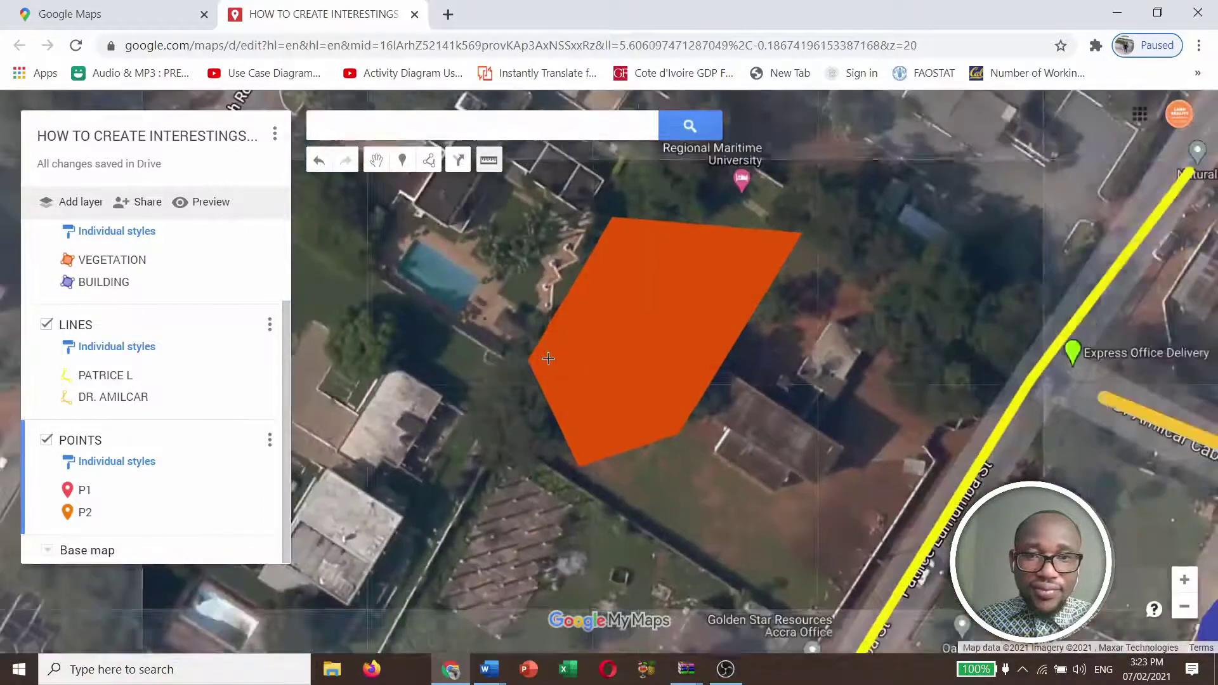
{"action": "left_click", "coordinate": [527, 361]}
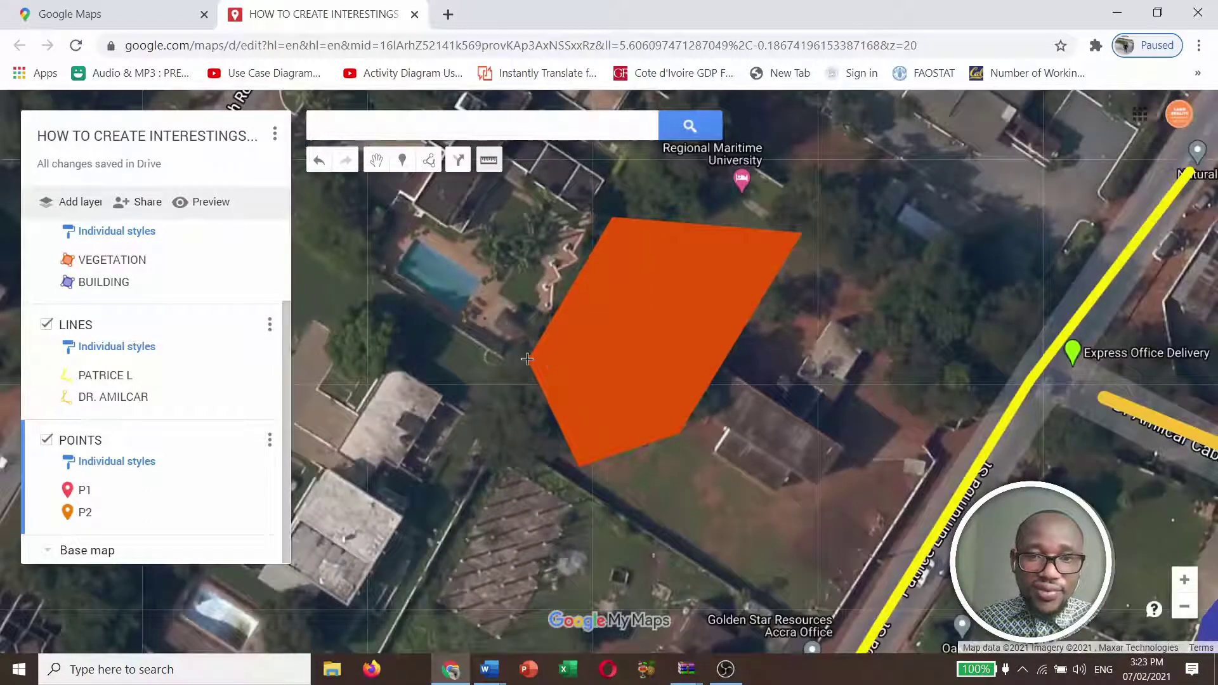
{"action": "left_click", "coordinate": [613, 219]}
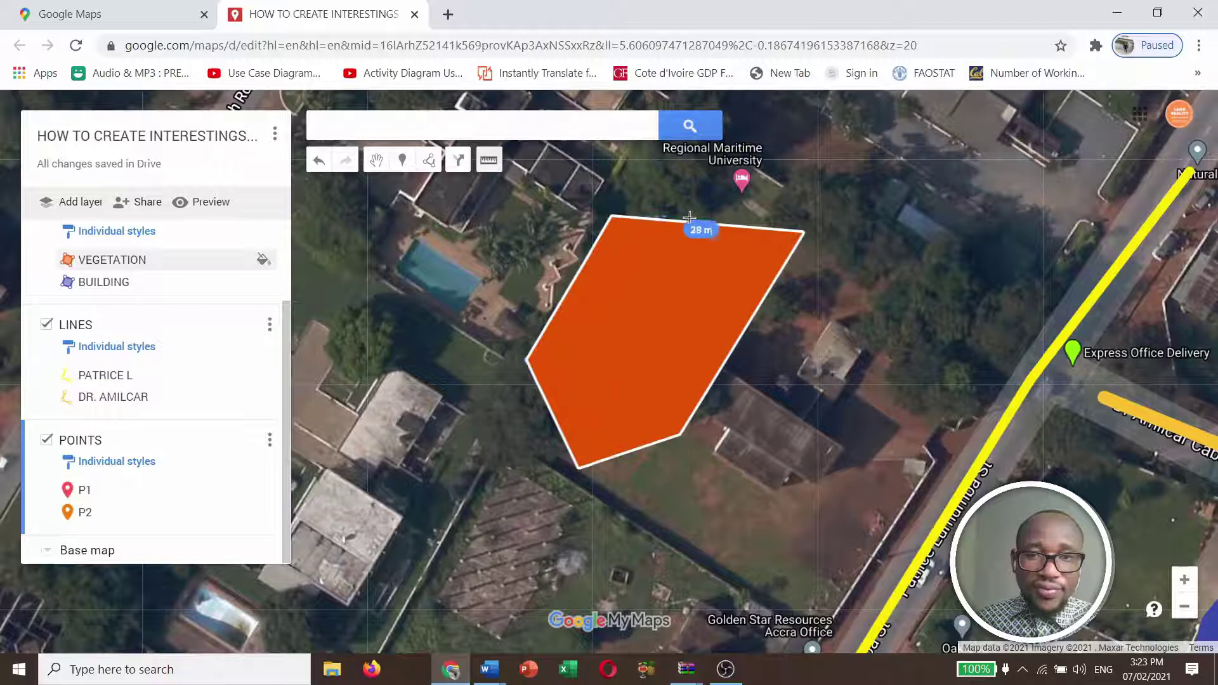
{"action": "left_click", "coordinate": [801, 234]}
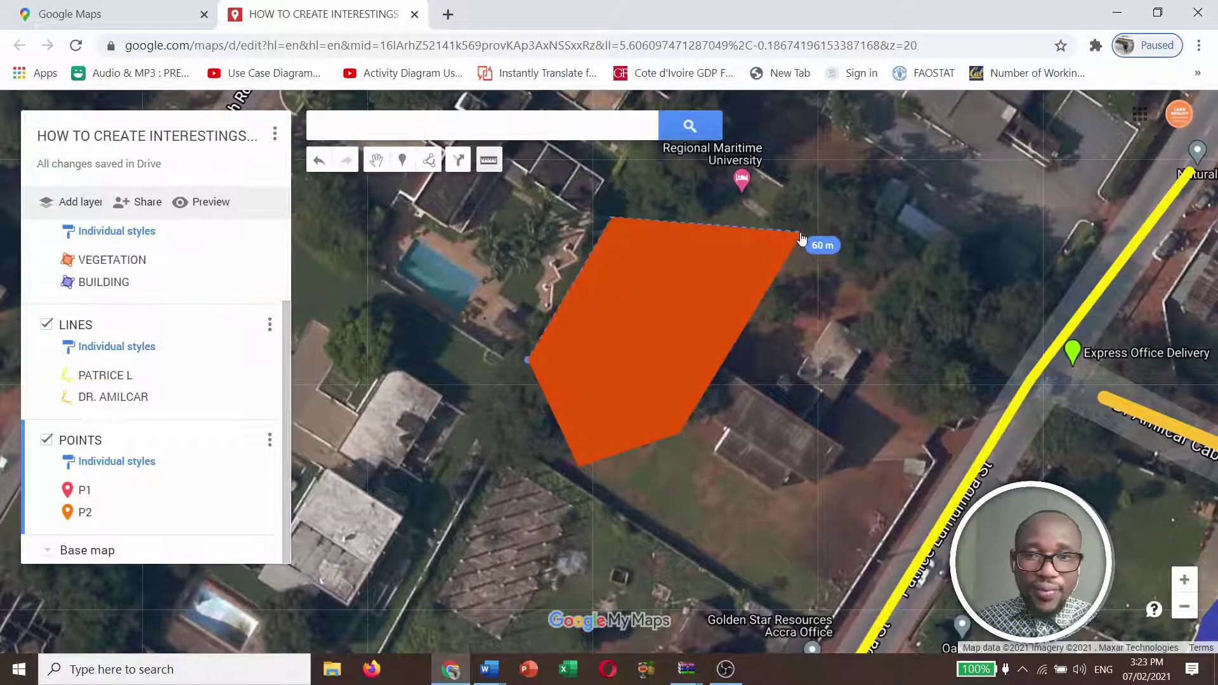
{"action": "left_click", "coordinate": [681, 437]}
{"action": "left_click", "coordinate": [580, 465]}
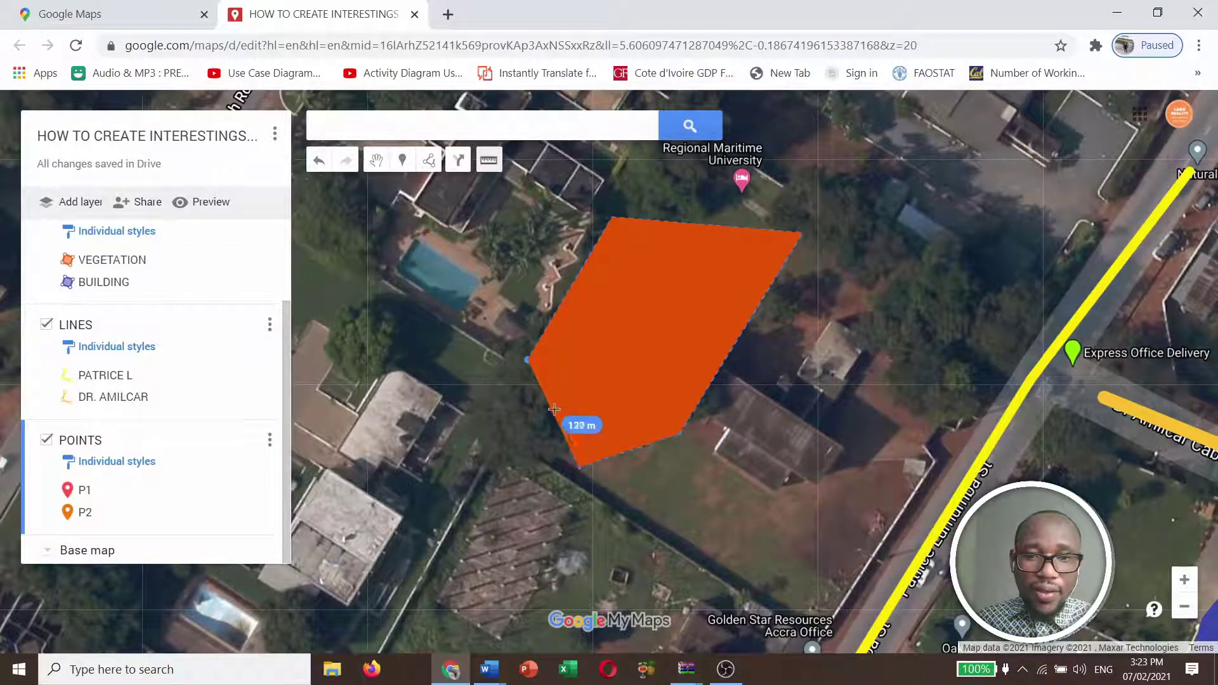
{"action": "left_click", "coordinate": [527, 360]}
{"action": "scroll", "coordinate": [526, 358], "scroll_direction": "up", "scroll_amount": 1}
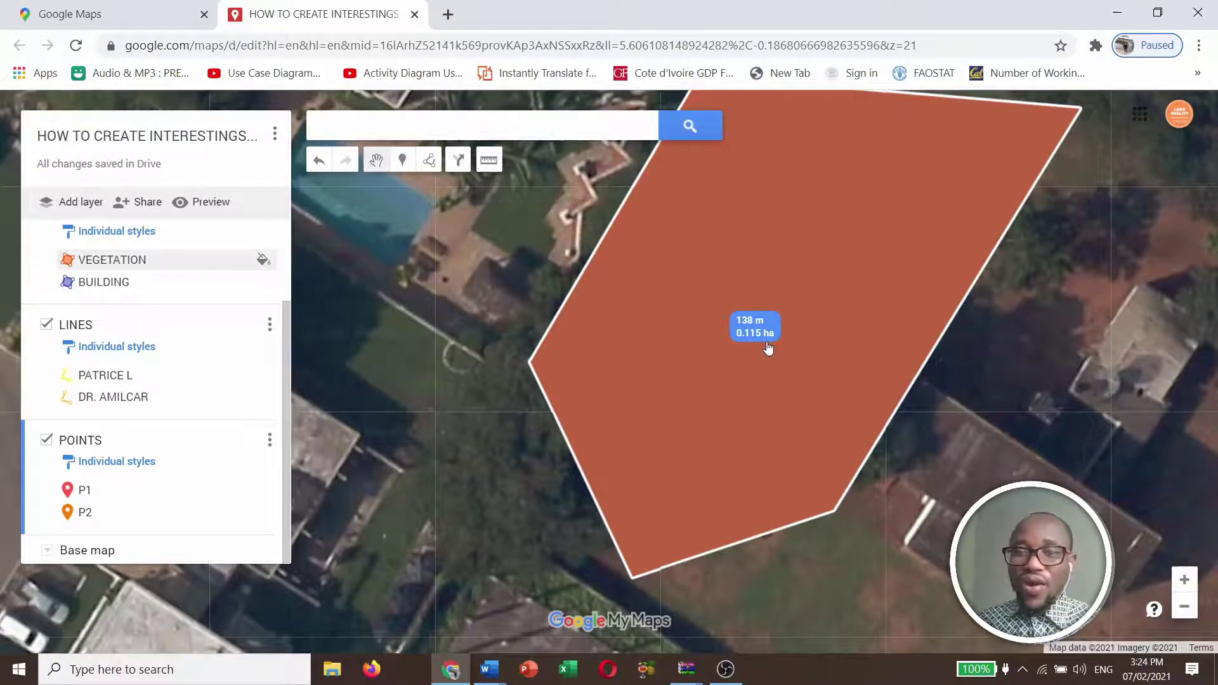
Measure the length of the PATRICE L line along Patrice Lumumba St from its southern end to its northern end
{"action": "scroll", "coordinate": [768, 349], "scroll_direction": "down", "scroll_amount": 2}
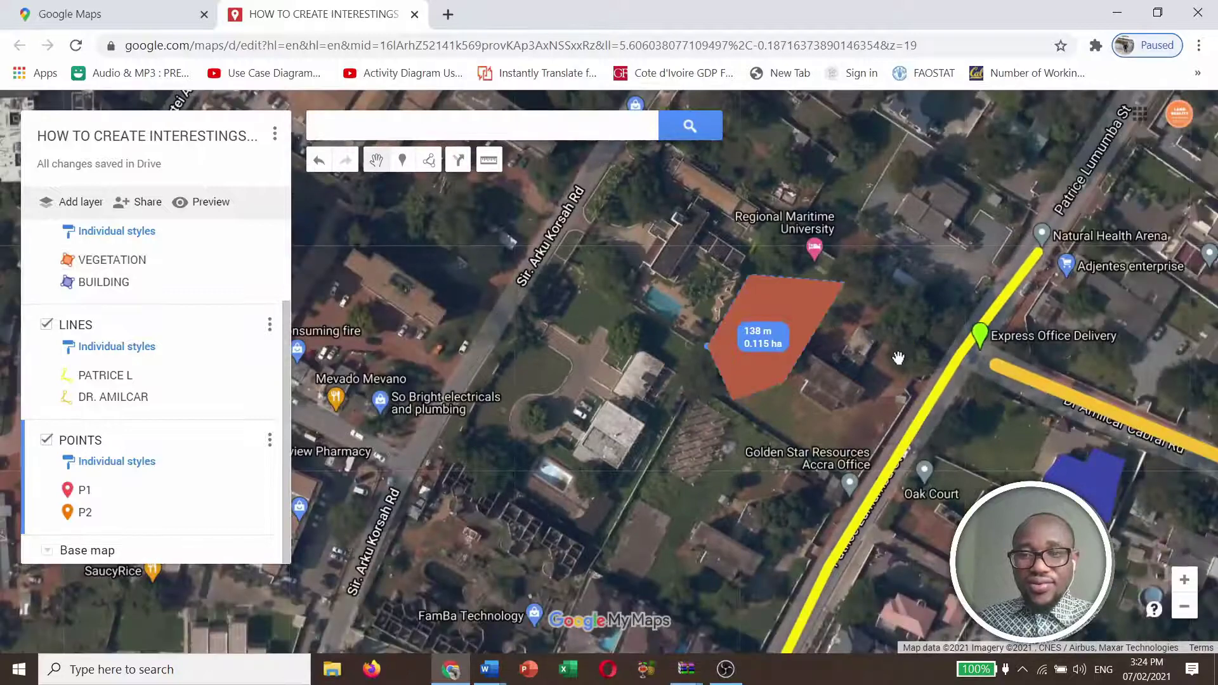
{"action": "left_click_drag", "start_coordinate": [899, 357], "coordinate": [757, 319]}
{"action": "scroll", "coordinate": [887, 388], "scroll_direction": "down", "scroll_amount": 1}
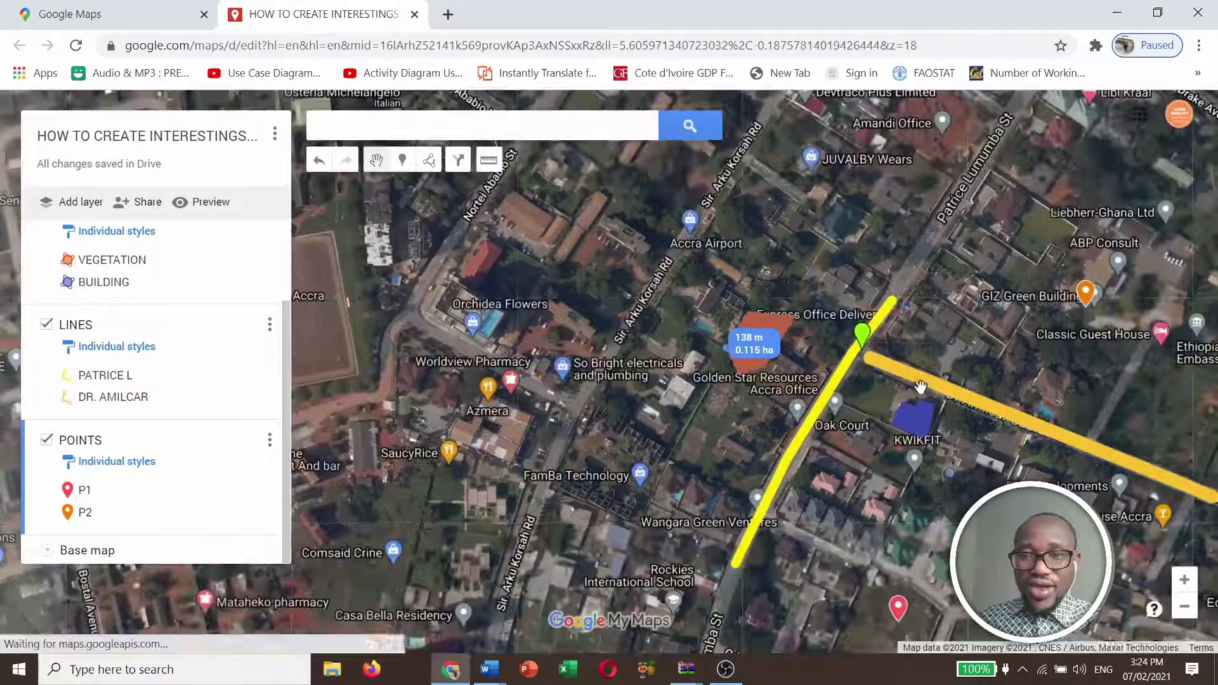
{"action": "left_click_drag", "start_coordinate": [1052, 463], "coordinate": [814, 367]}
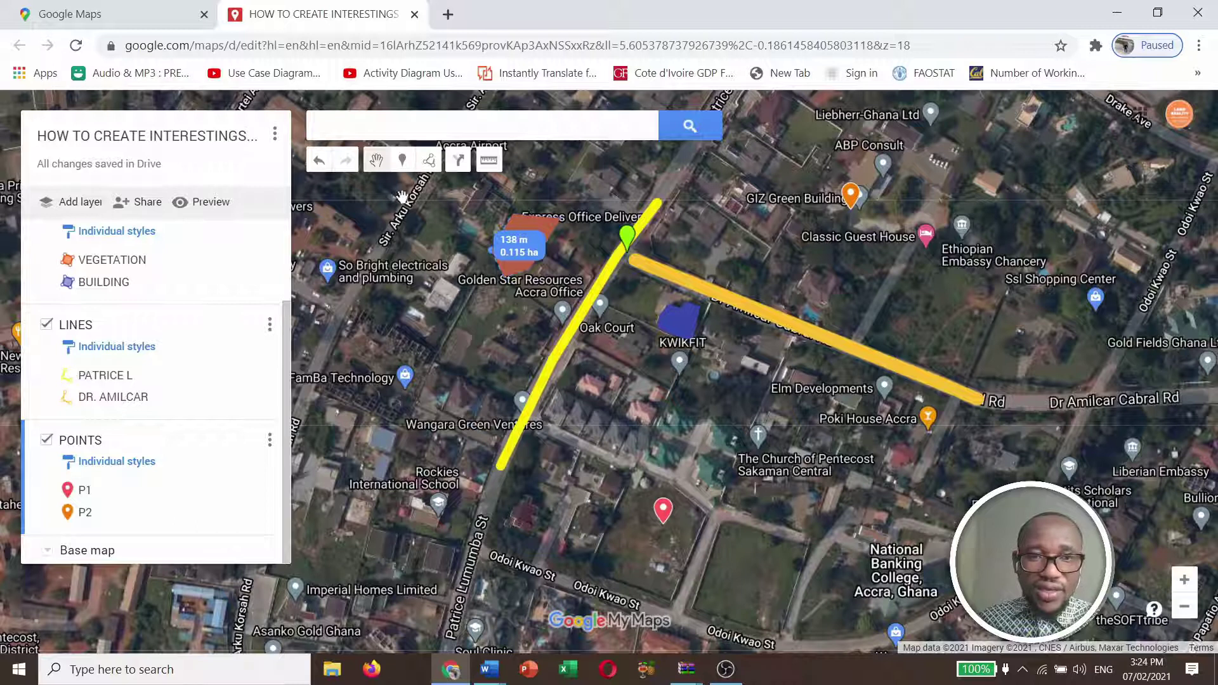
{"action": "left_click", "coordinate": [490, 166]}
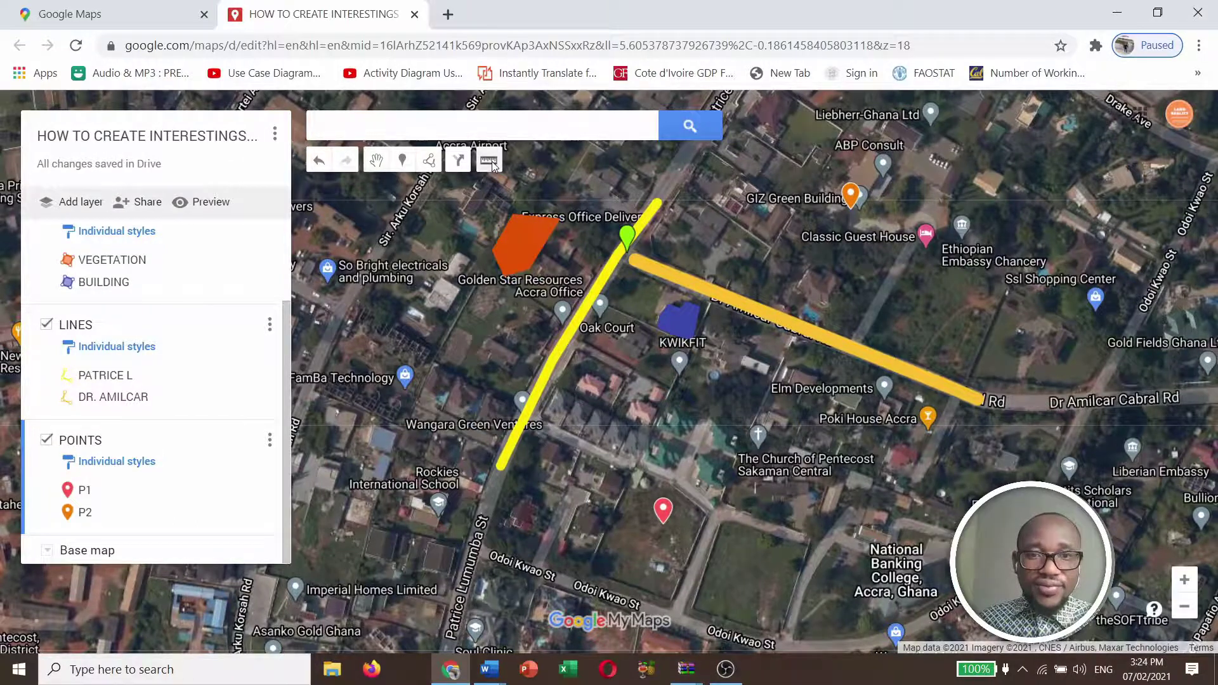
{"action": "scroll", "coordinate": [509, 470], "scroll_direction": "up", "scroll_amount": 2}
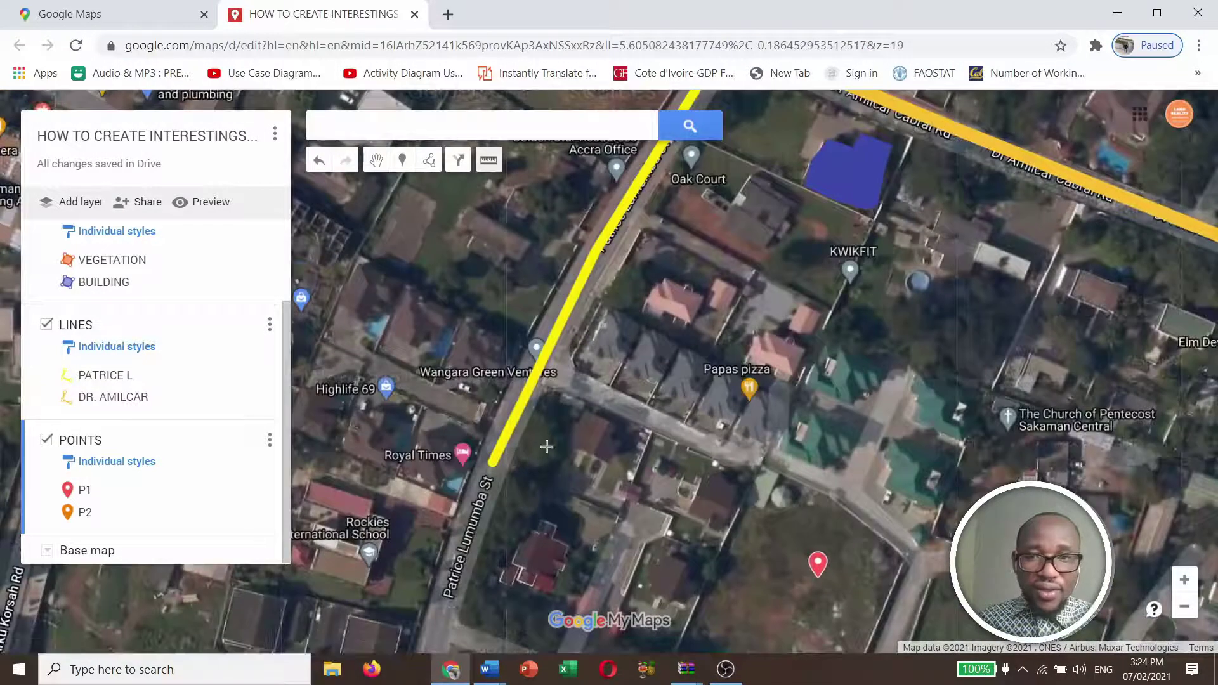
{"action": "scroll", "coordinate": [547, 448], "scroll_direction": "down", "scroll_amount": 2}
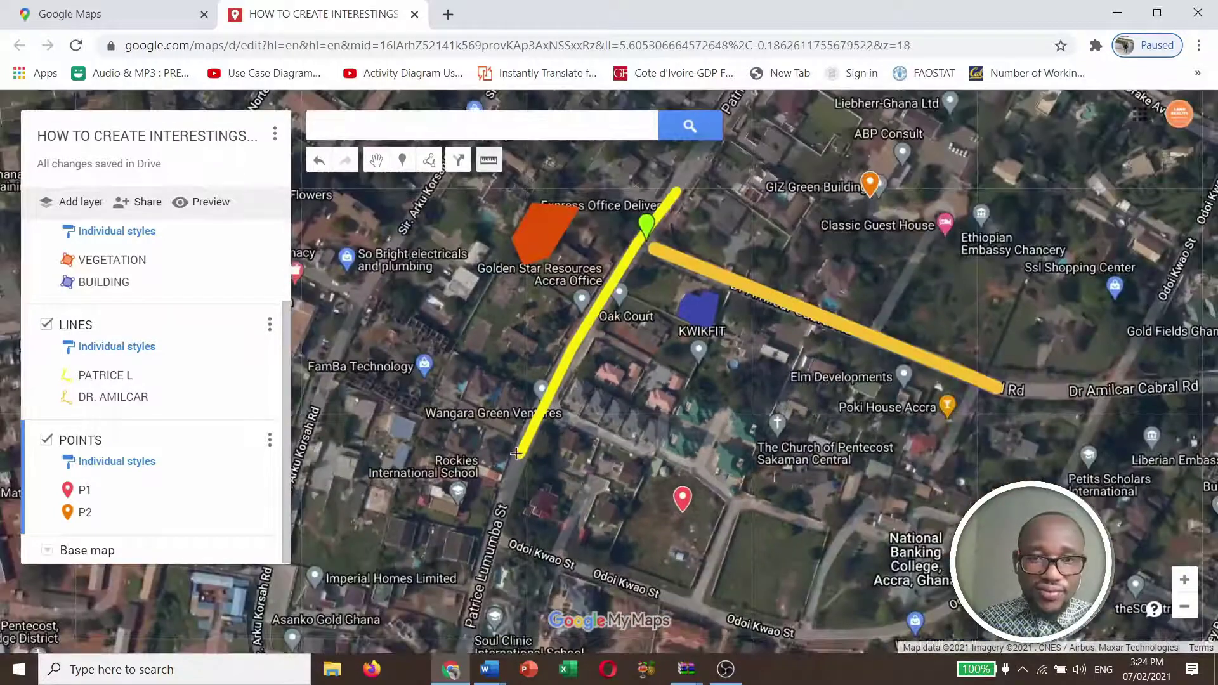
{"action": "left_click", "coordinate": [517, 456]}
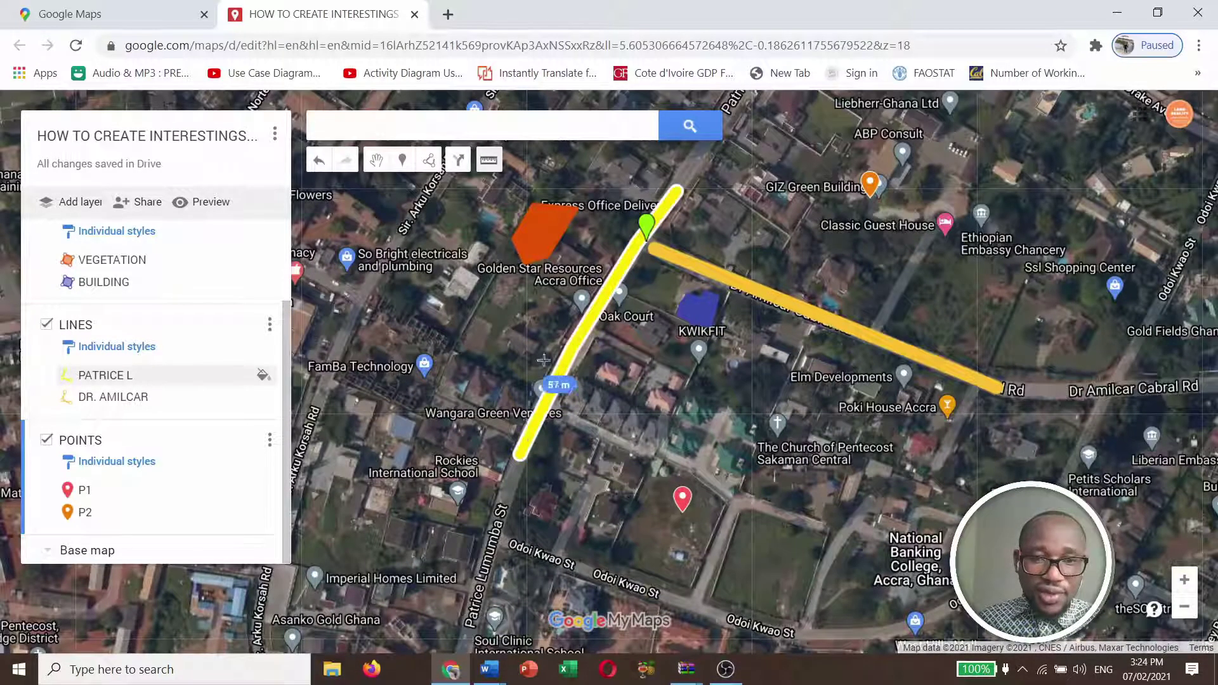
{"action": "double_click", "coordinate": [678, 187]}
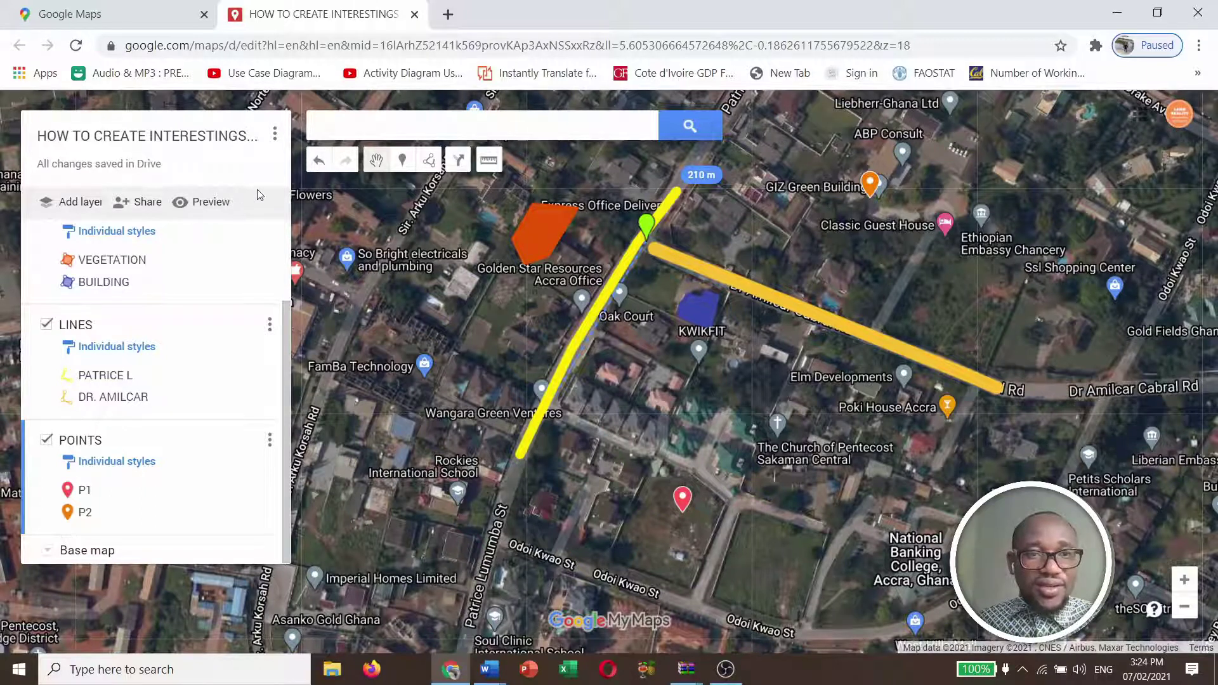
Print the map to a PDF on Letter paper in landscape orientation, and look over the legend and map page
{"action": "left_click", "coordinate": [275, 134]}
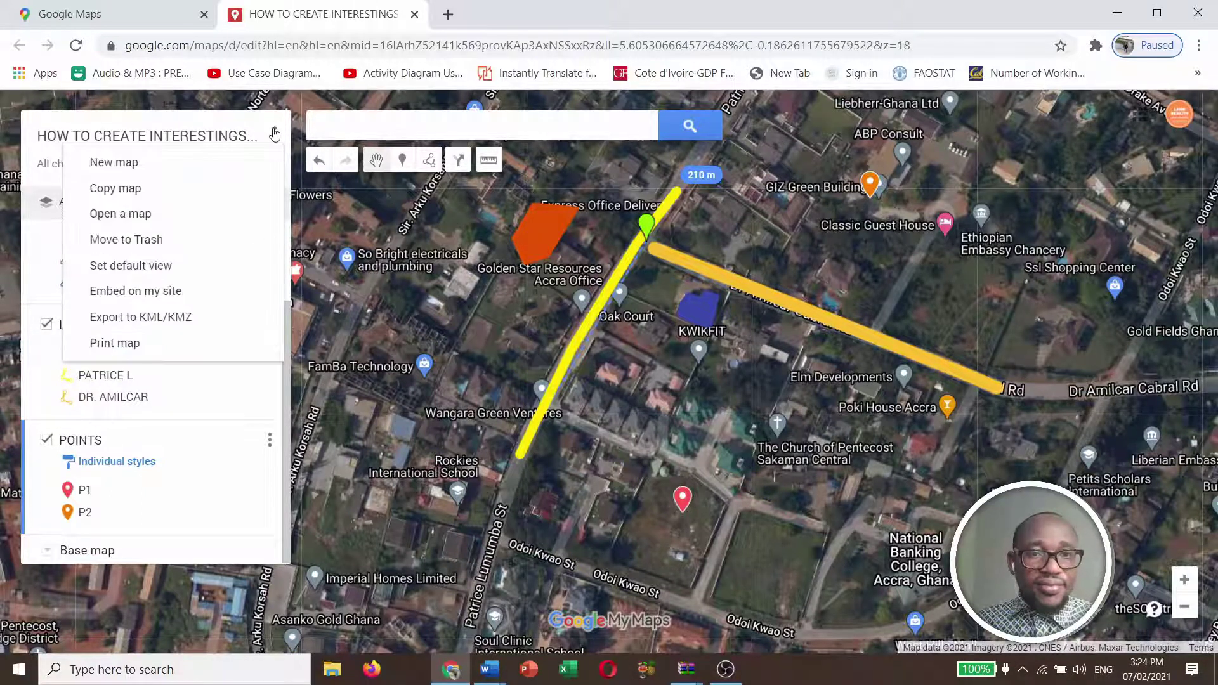
{"action": "left_click", "coordinate": [141, 346]}
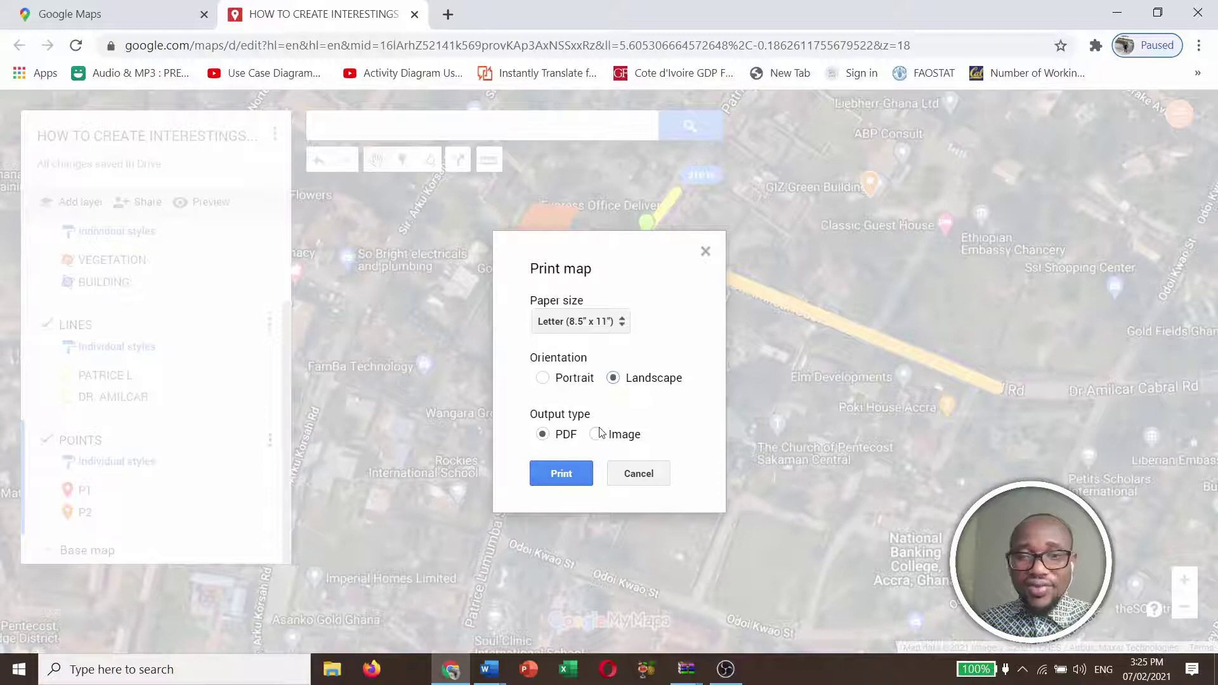
{"action": "left_click", "coordinate": [562, 476]}
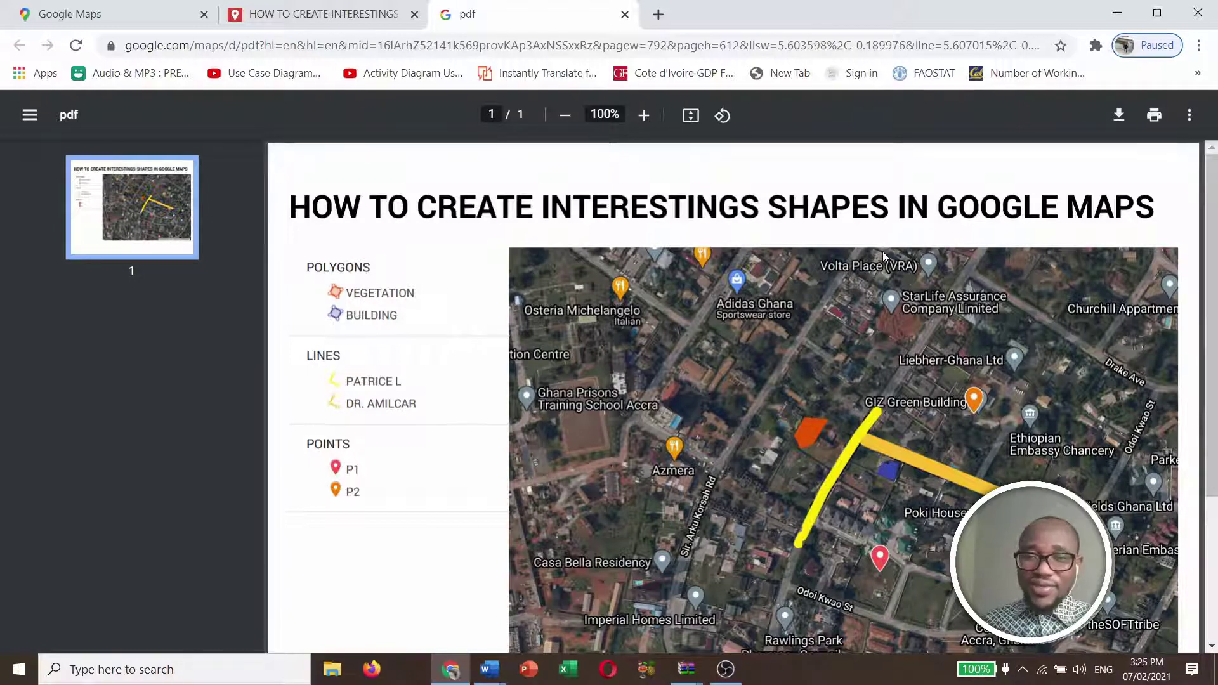
{"action": "scroll", "coordinate": [1085, 321], "scroll_direction": "down", "scroll_amount": 3}
{"action": "scroll", "coordinate": [1085, 322], "scroll_direction": "up", "scroll_amount": 3}
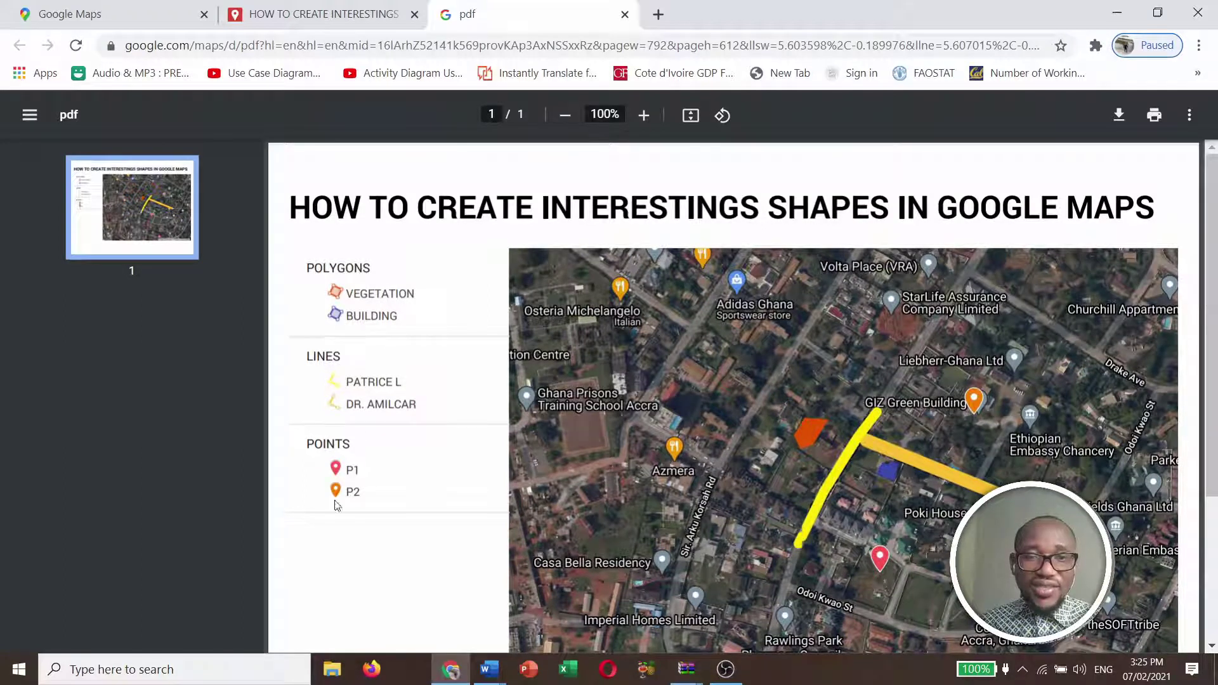
{"action": "scroll", "coordinate": [744, 494], "scroll_direction": "down", "scroll_amount": 2}
{"action": "scroll", "coordinate": [781, 489], "scroll_direction": "down", "scroll_amount": 1}
{"action": "scroll", "coordinate": [832, 479], "scroll_direction": "up", "scroll_amount": 3}
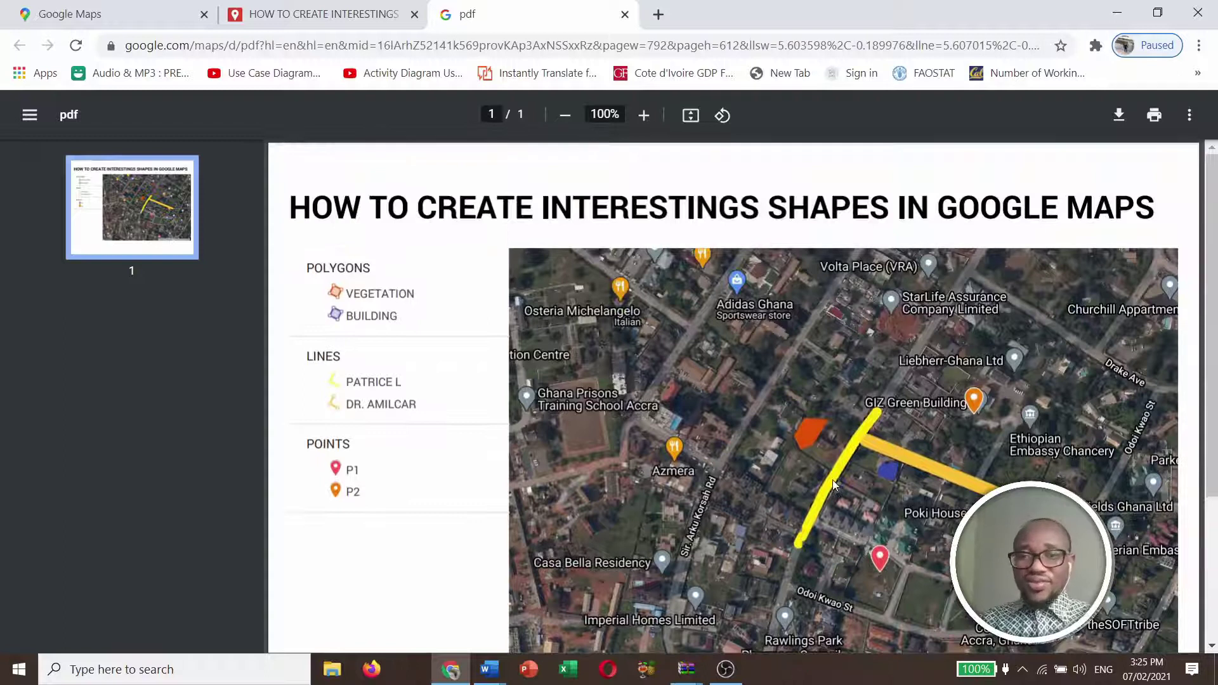